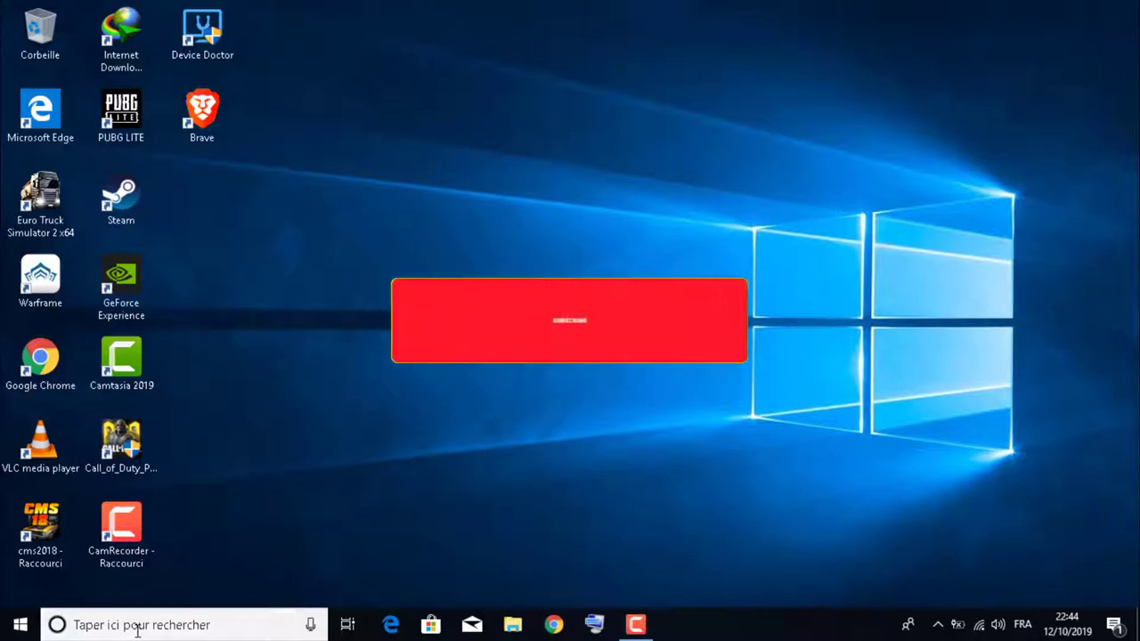
Step: Search Windows for cmd and run the command prompt (Invite de commandes) as administrator
{"action": "left_click", "coordinate": [168, 624]}
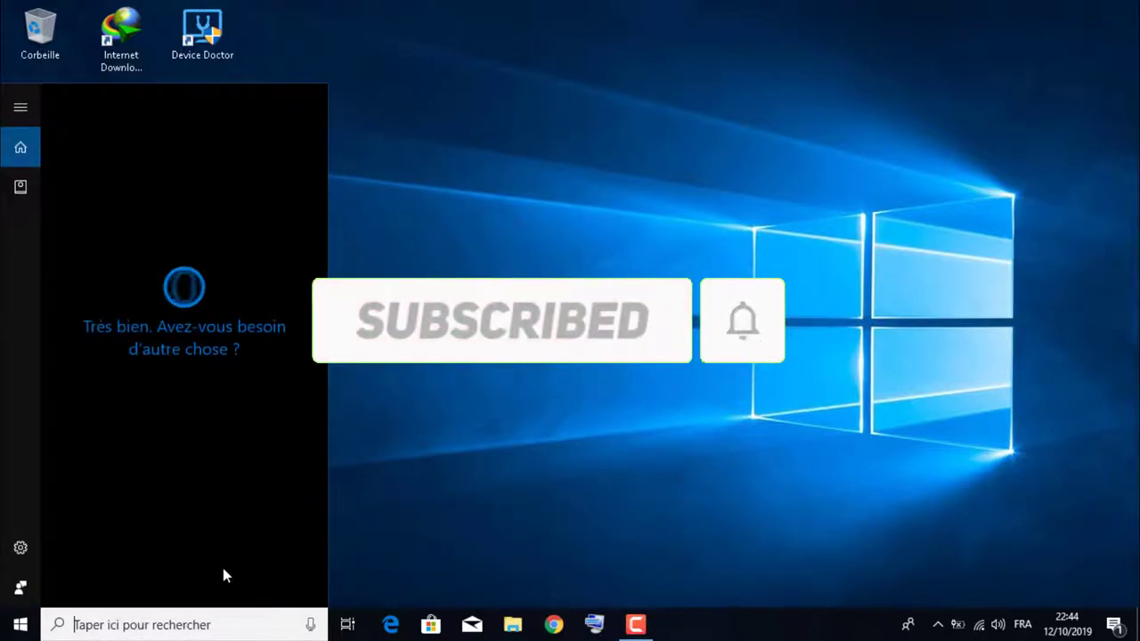
{"action": "type", "text": "cmd"}
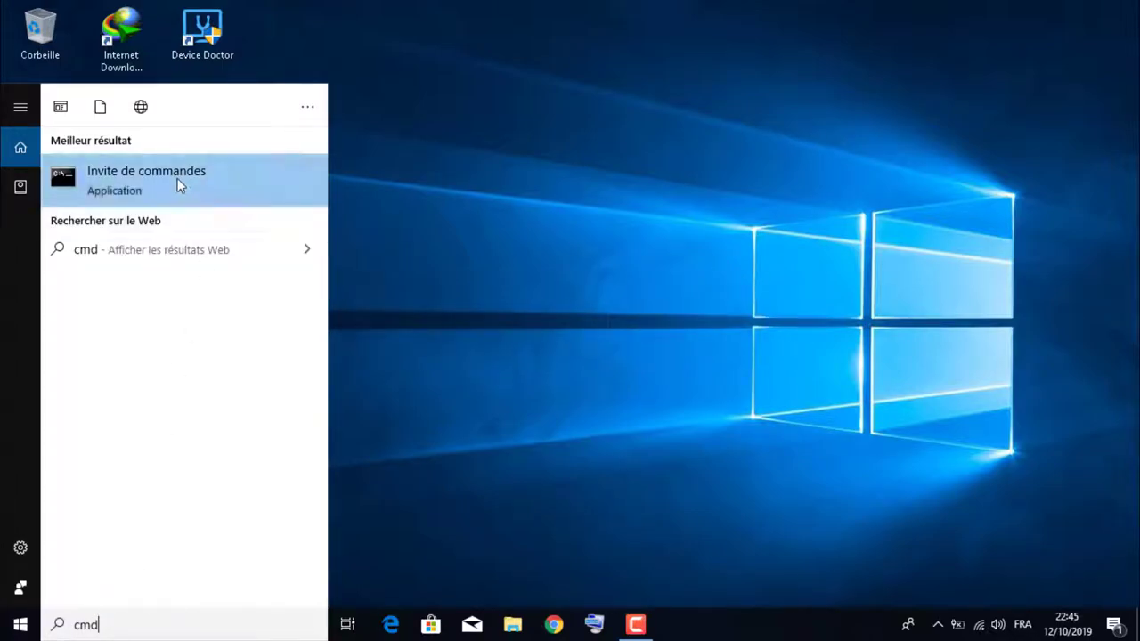
{"action": "right_click", "coordinate": [125, 186]}
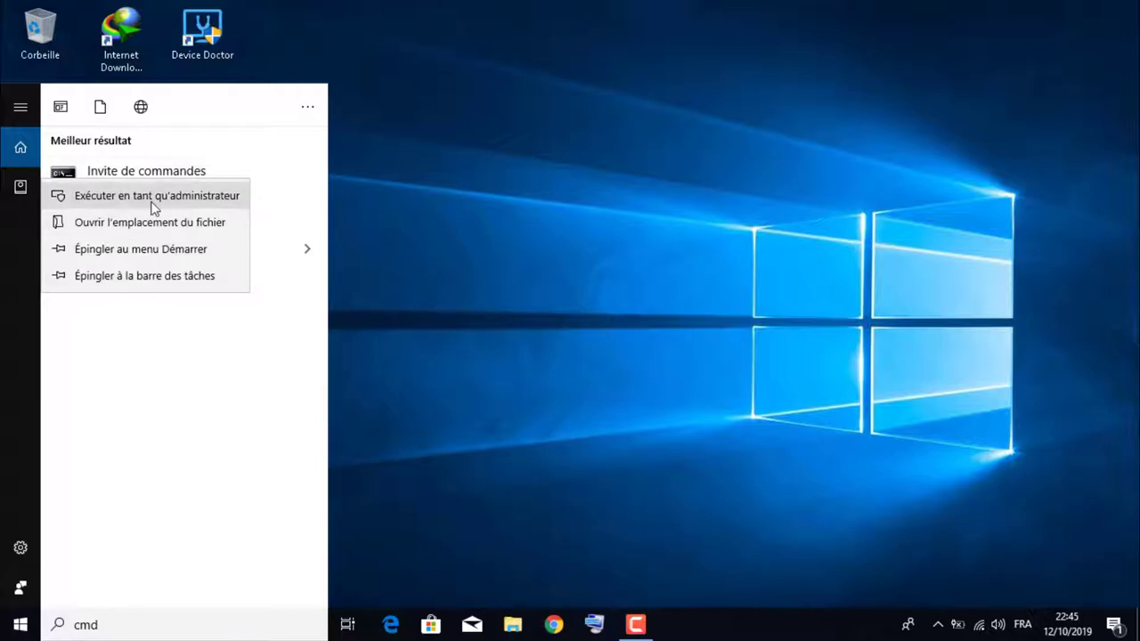
{"action": "left_click", "coordinate": [148, 198]}
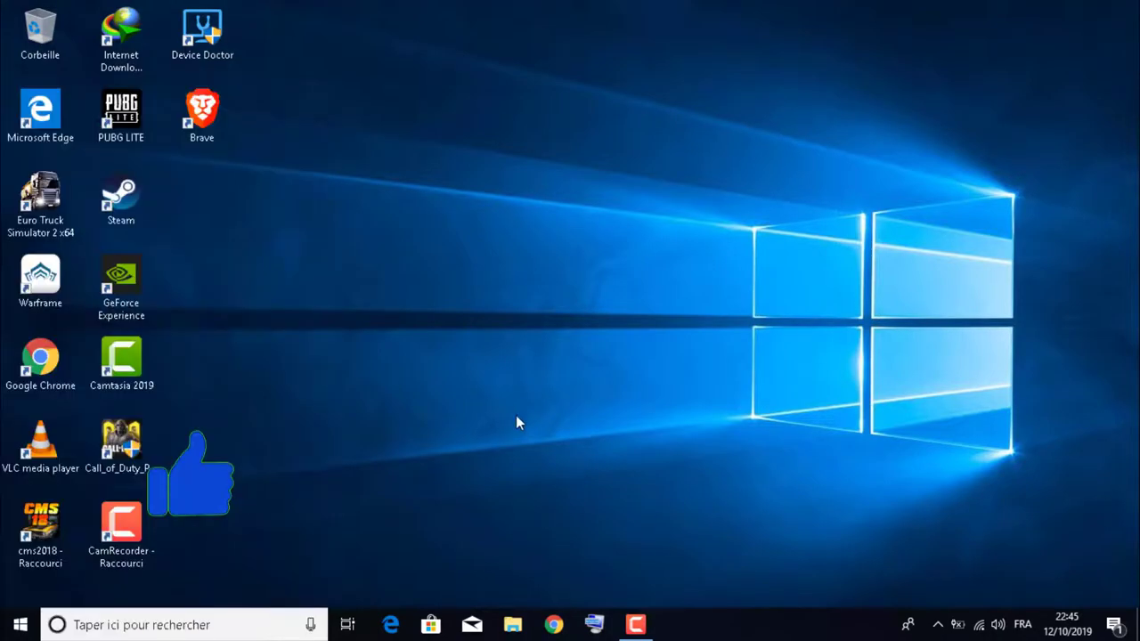
Step: Switch to drive c:, run dir /s to list files recursively, and close the command prompt
{"action": "type", "text": "c:"}
{"action": "key", "text": "Return"}
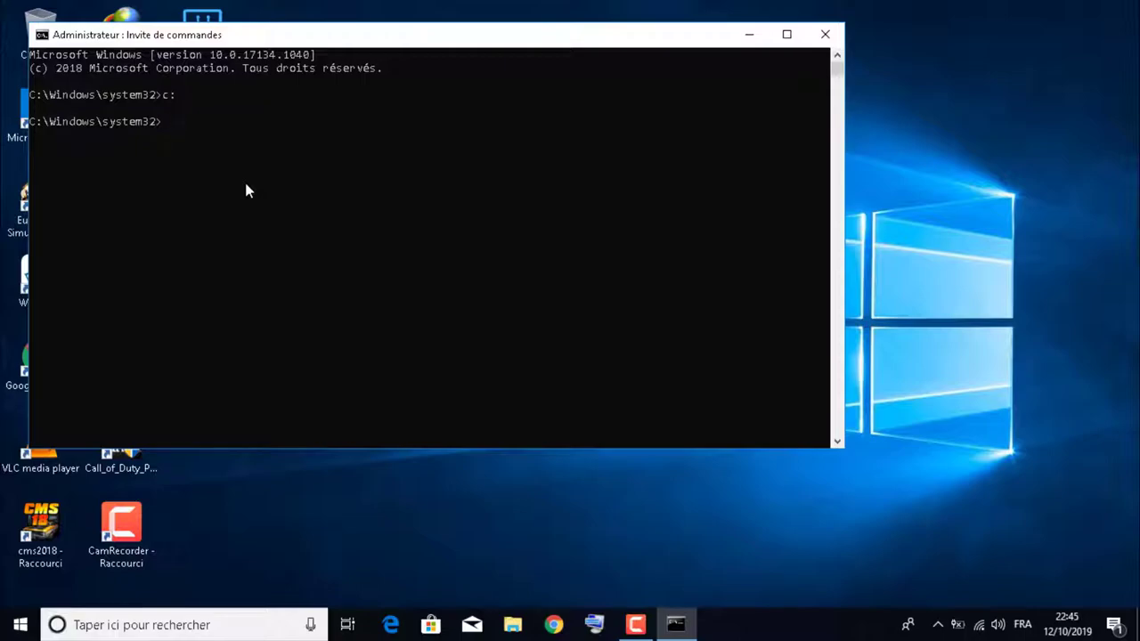
{"action": "type", "text": "dir/s"}
{"action": "key", "text": "Return"}
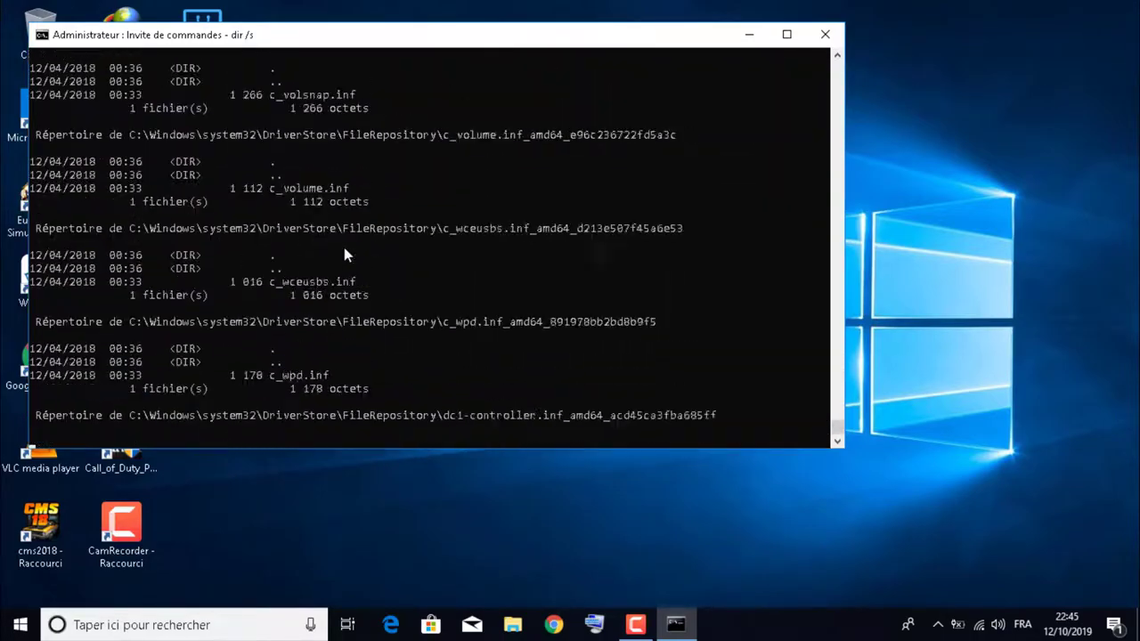
{"action": "left_click", "coordinate": [825, 35]}
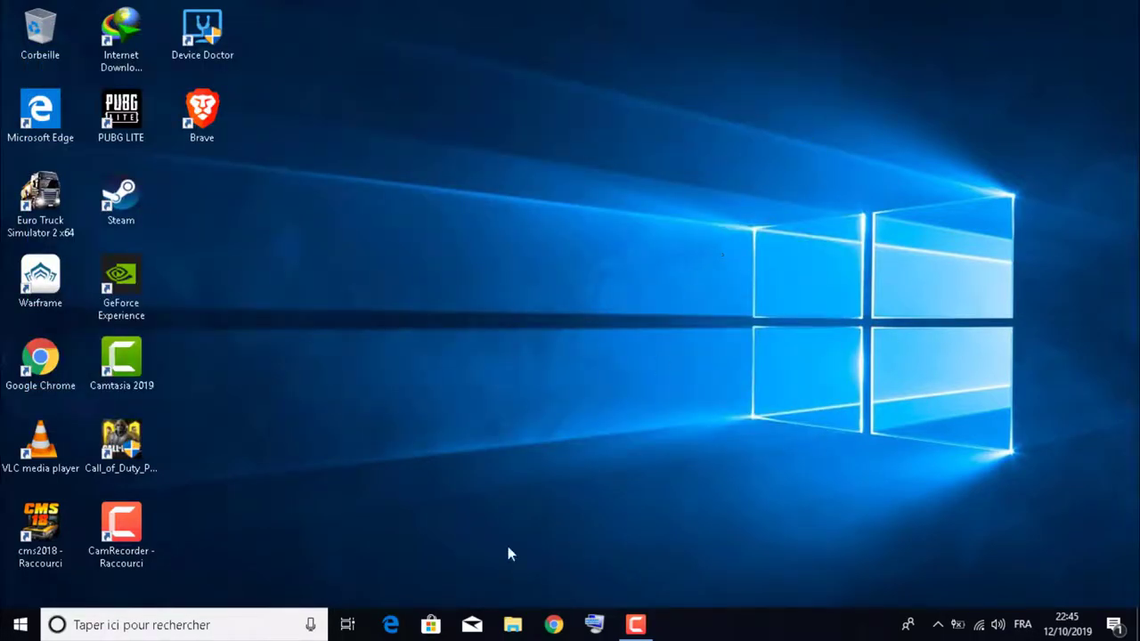
Step: Run msconfig from the Exécuter dialog to open the system configuration
{"action": "left_click", "coordinate": [239, 629]}
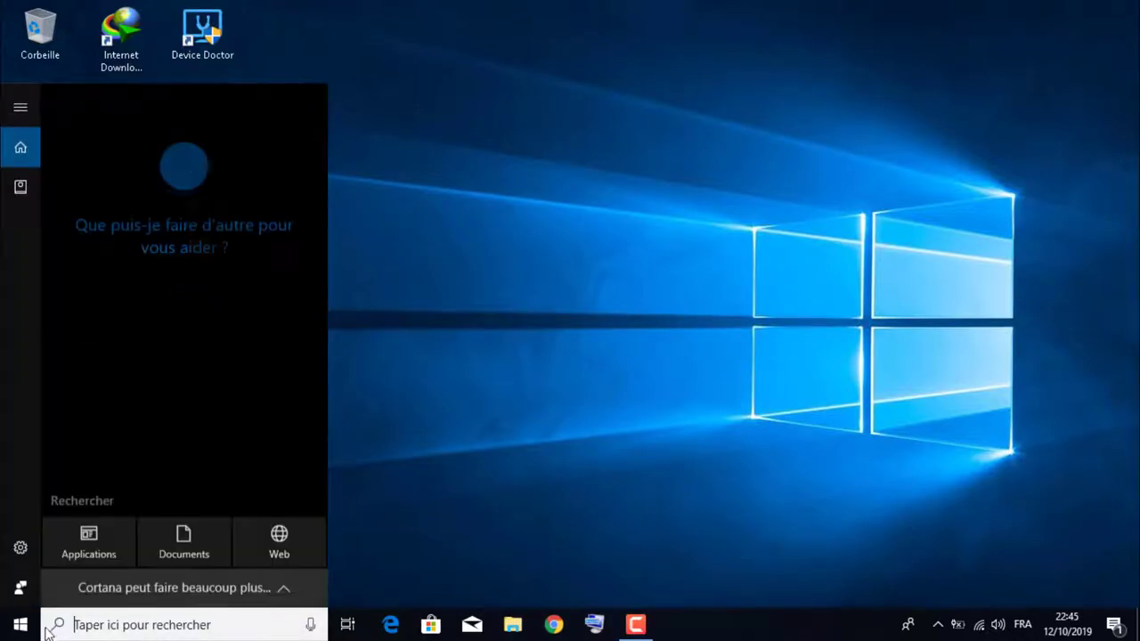
{"action": "left_click", "coordinate": [499, 551]}
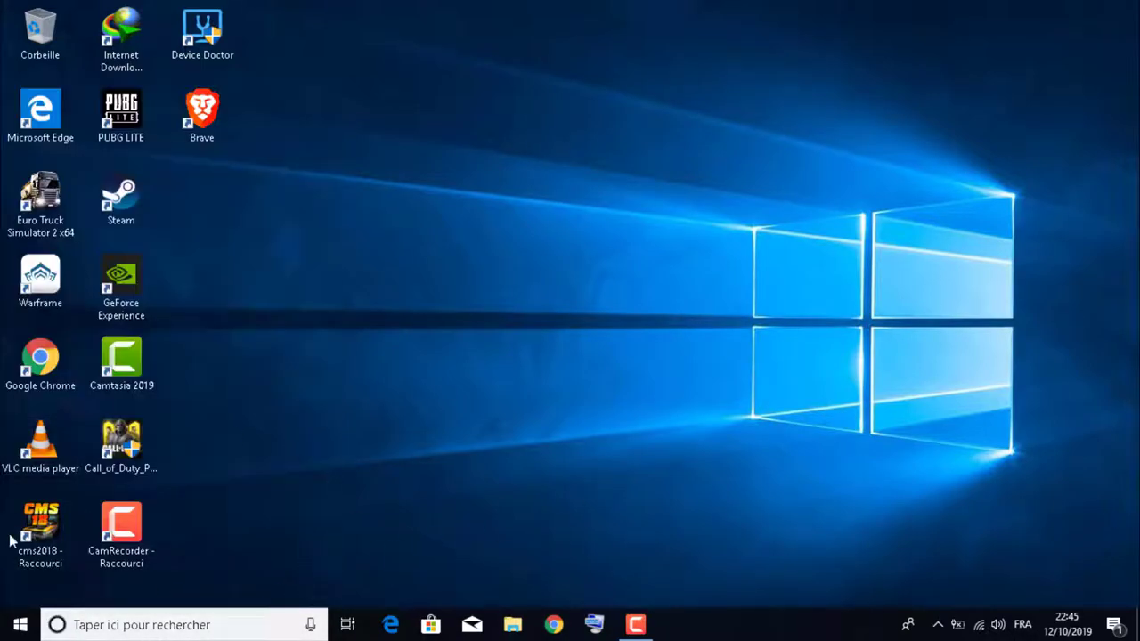
{"action": "right_click", "coordinate": [20, 629]}
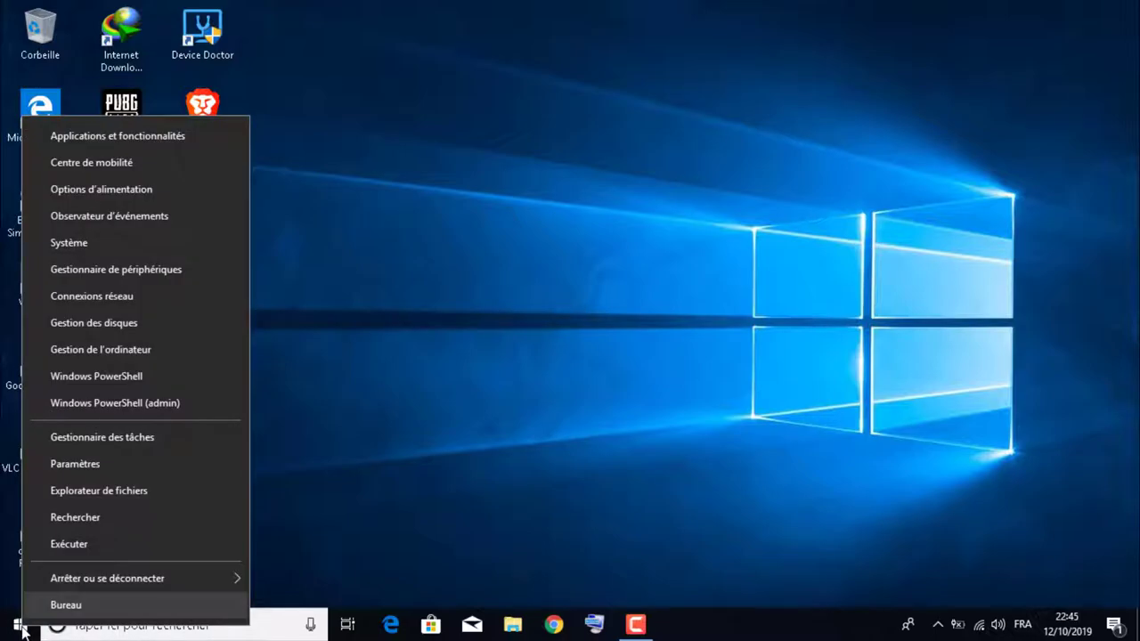
{"action": "left_click", "coordinate": [71, 546]}
{"action": "left_click", "coordinate": [127, 523]}
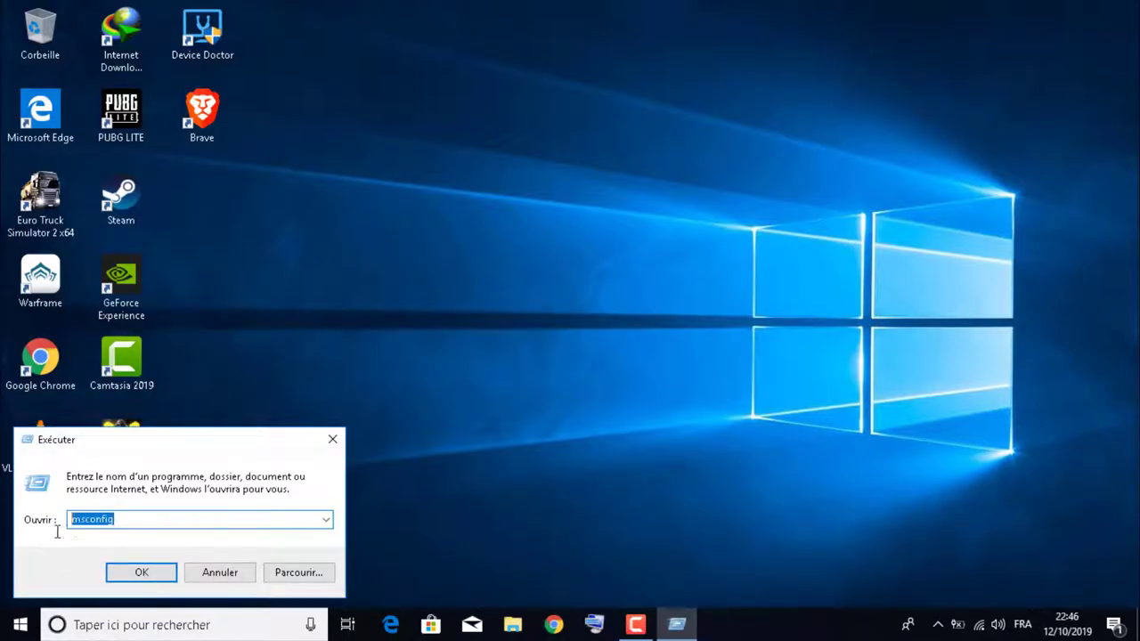
{"action": "mouse_move", "coordinate": [116, 522]}
{"action": "left_mouse_down"}
{"action": "mouse_move", "coordinate": [89, 536]}
{"action": "mouse_move", "coordinate": [113, 536]}
{"action": "left_mouse_up"}
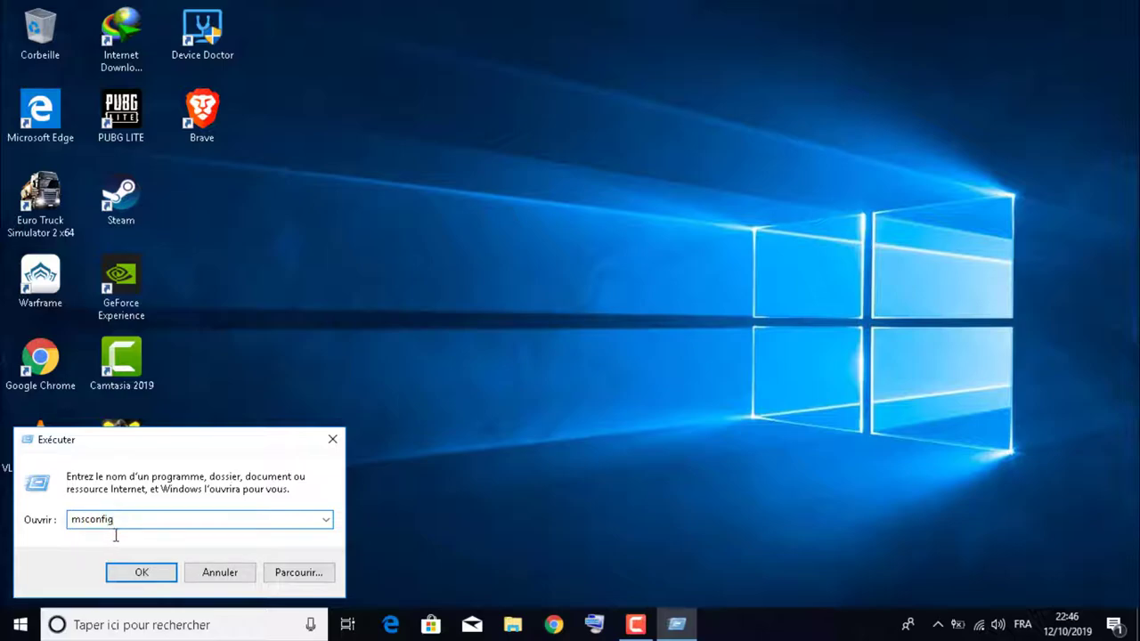
{"action": "left_click", "coordinate": [149, 573]}
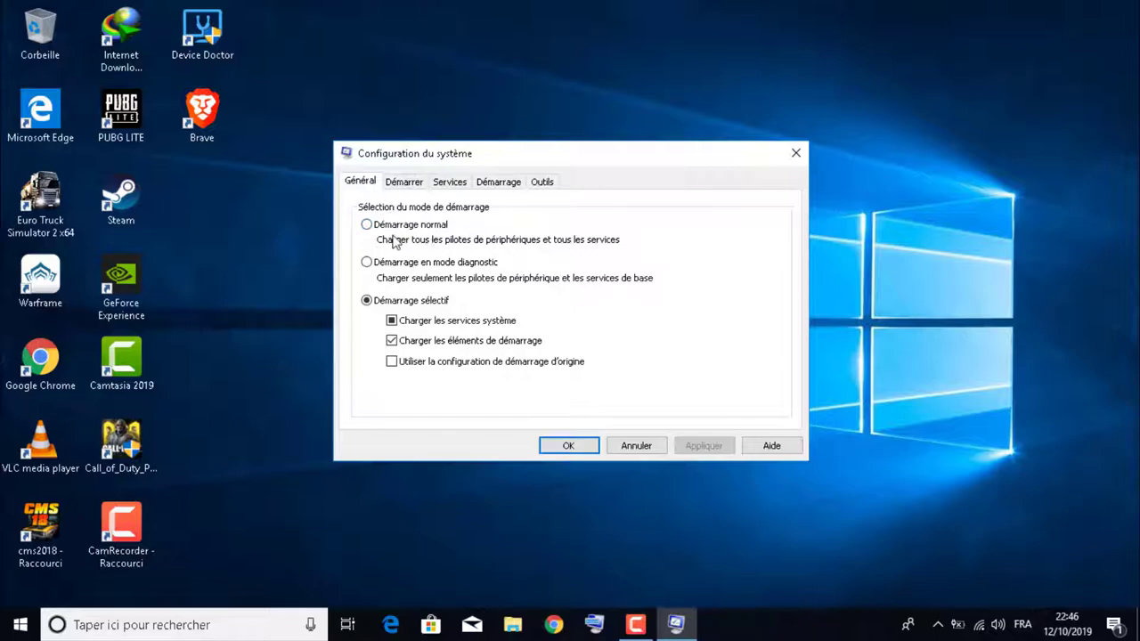
Step: Set the startup mode to Démarrage sélectif, with both system services and startup items loaded
{"action": "left_click", "coordinate": [367, 225]}
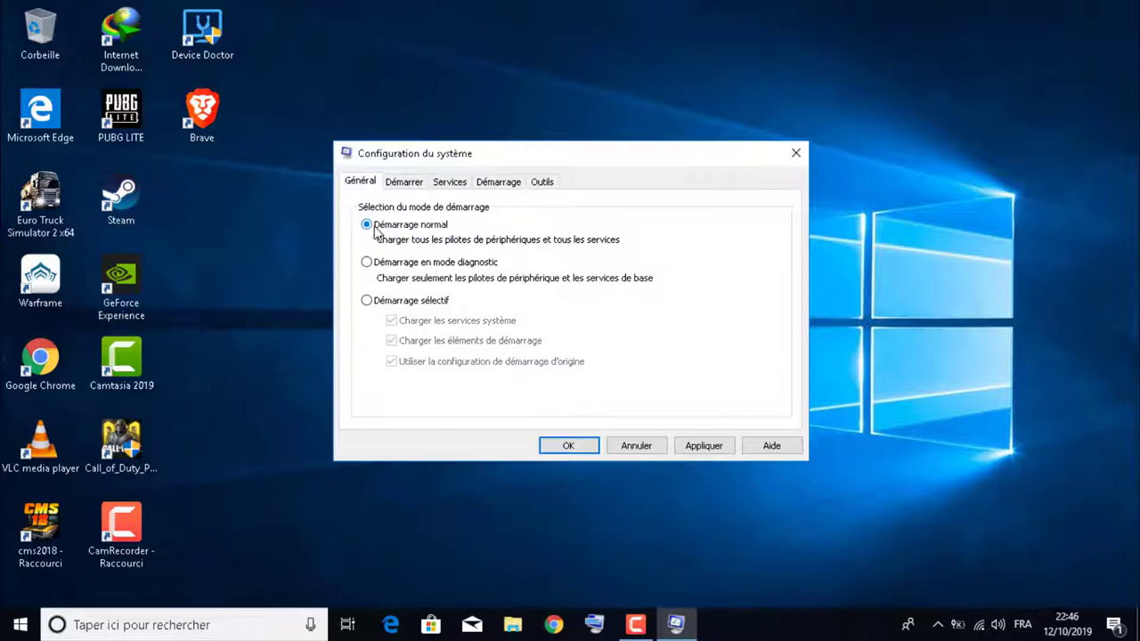
{"action": "left_click", "coordinate": [366, 301]}
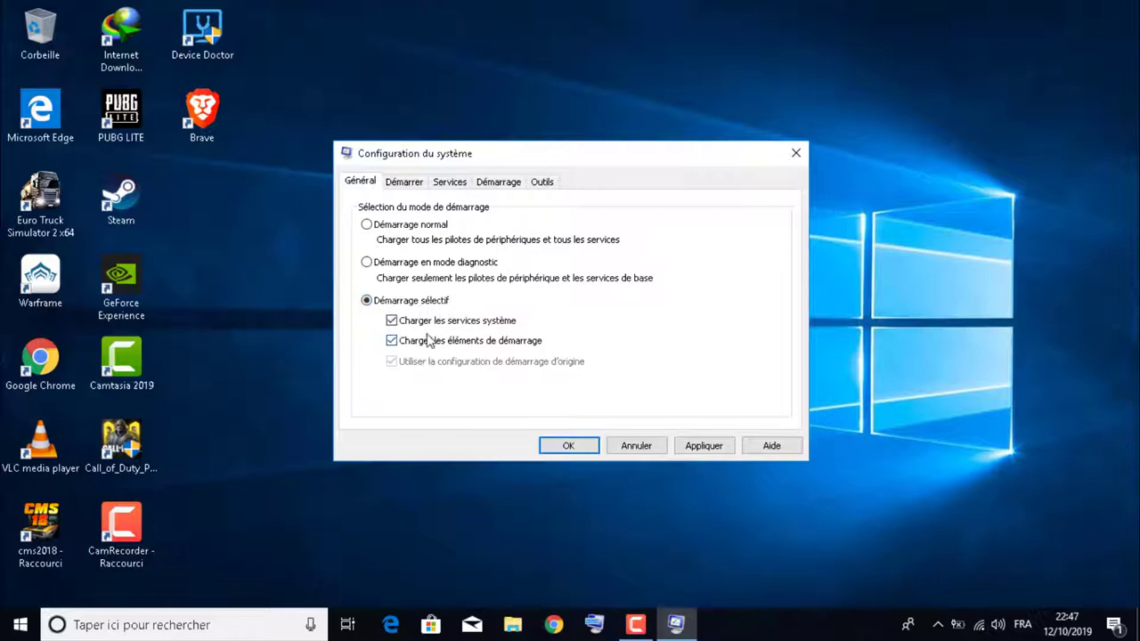
{"action": "left_click", "coordinate": [392, 341]}
{"action": "left_click", "coordinate": [392, 321]}
{"action": "left_click", "coordinate": [392, 342]}
{"action": "left_click", "coordinate": [392, 321]}
Step: Hide all Microsoft services in the system configuration's list of services
{"action": "left_click", "coordinate": [406, 183]}
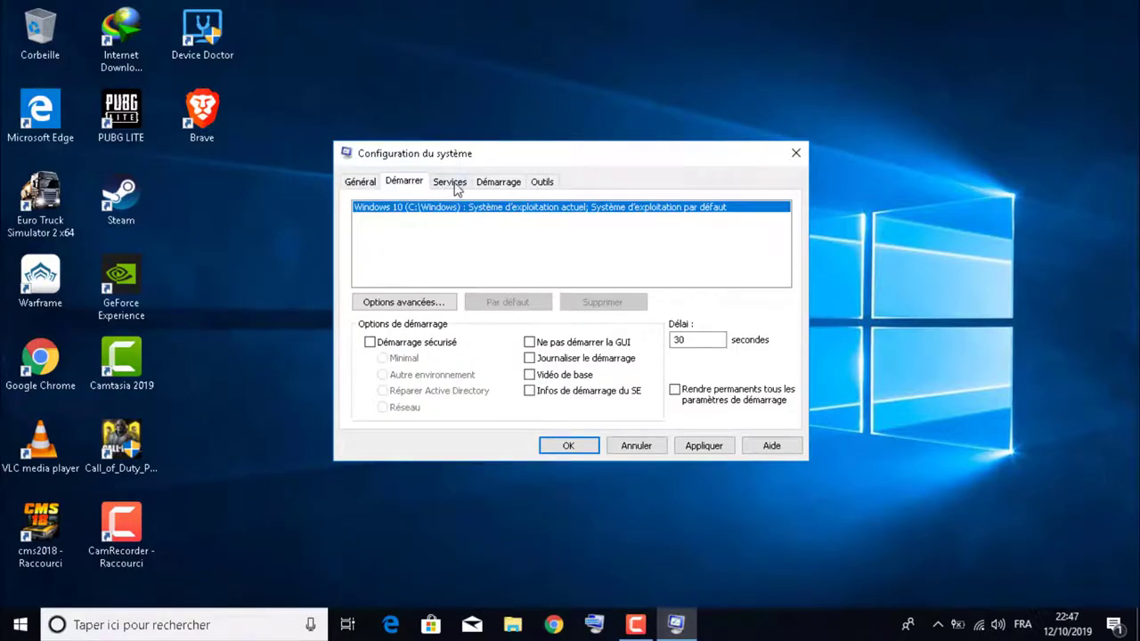
{"action": "left_click", "coordinate": [451, 186]}
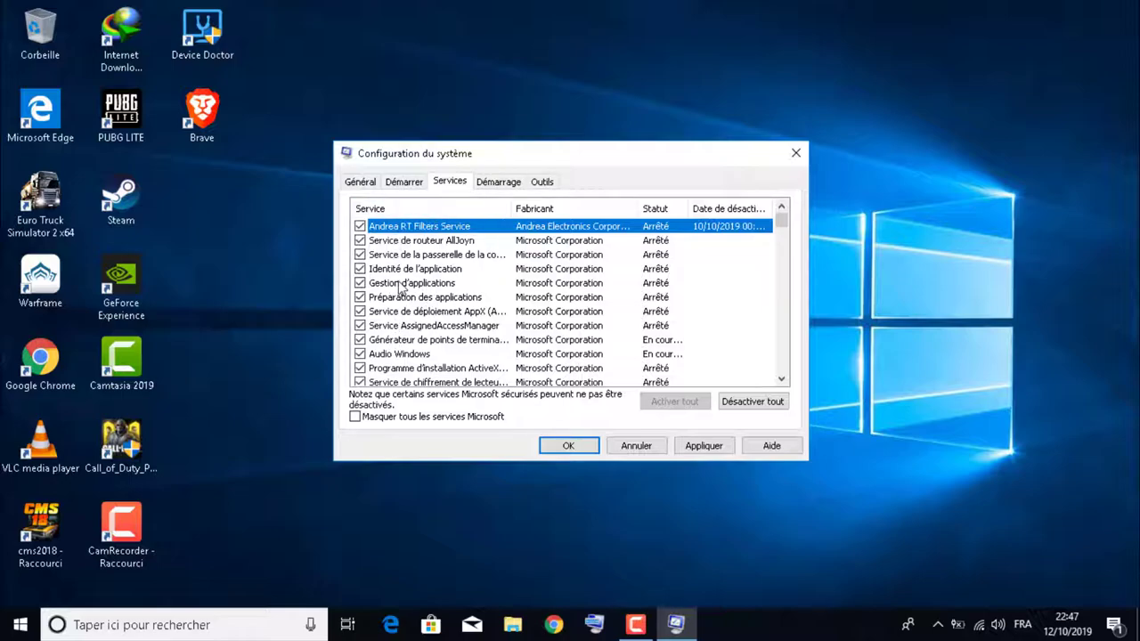
{"action": "left_click", "coordinate": [355, 417]}
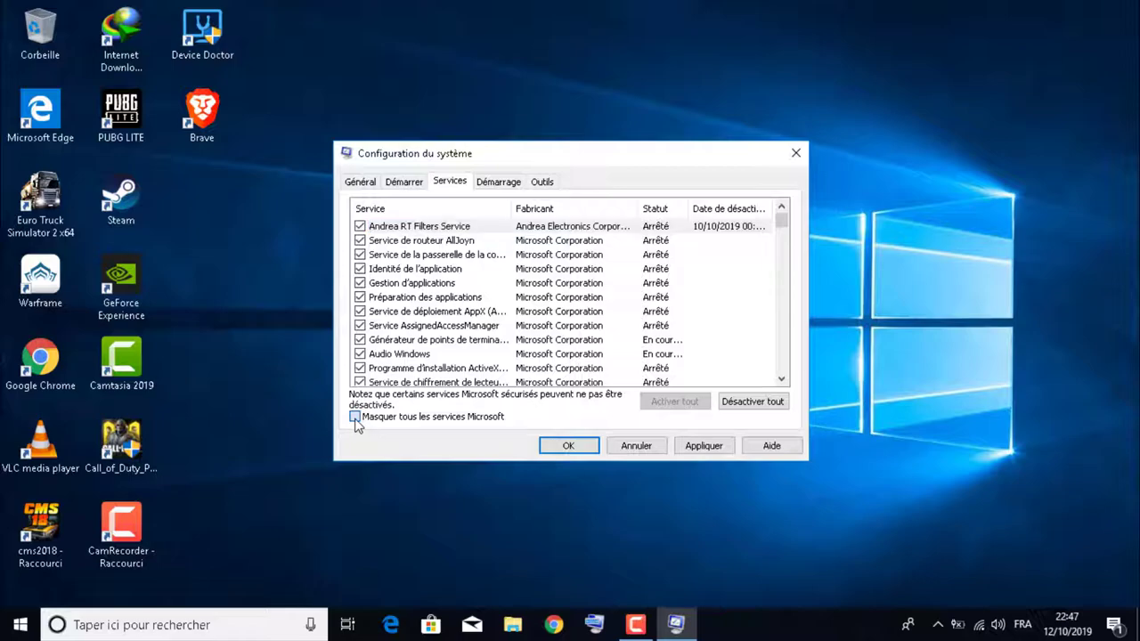
{"action": "left_click", "coordinate": [355, 417]}
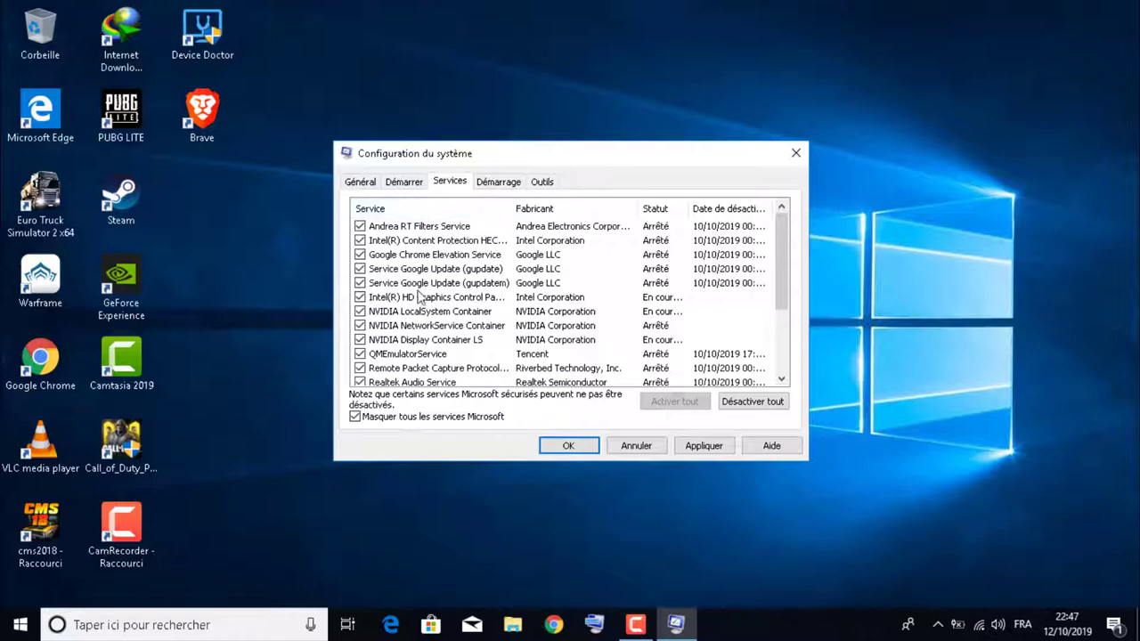
{"action": "scroll", "coordinate": [543, 367], "scroll_direction": "down", "scroll_amount": 3}
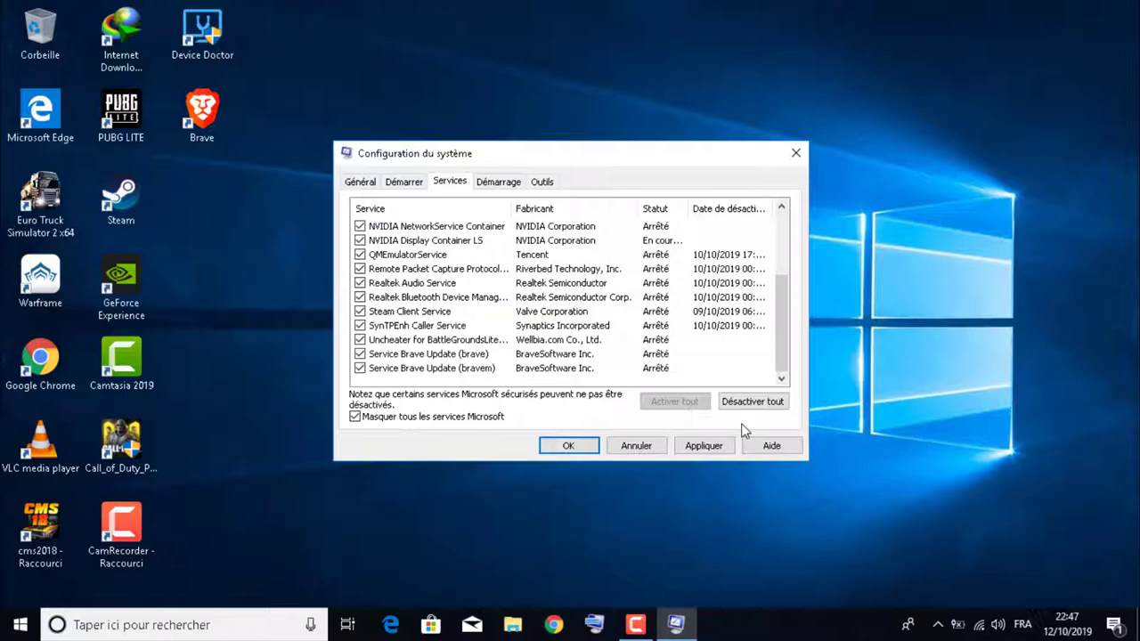
Step: Disable all the non-Microsoft services shown in the list
{"action": "left_click", "coordinate": [504, 185]}
{"action": "left_click", "coordinate": [542, 182]}
{"action": "left_click", "coordinate": [440, 183]}
{"action": "left_click", "coordinate": [751, 402]}
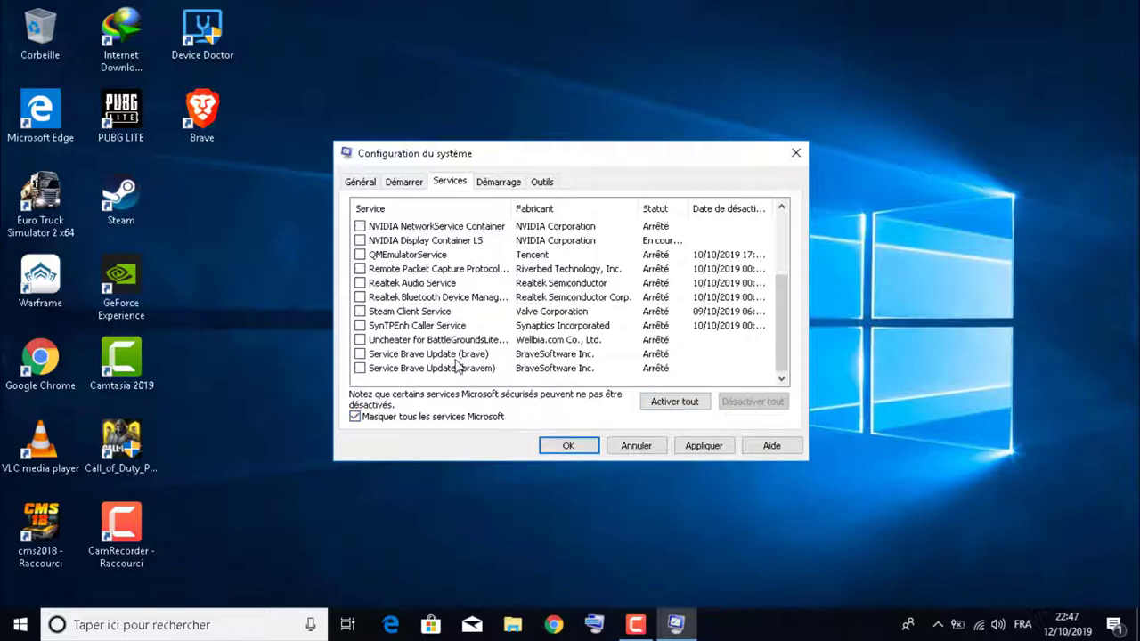
Step: Re-enable the Intel Content Protection, Intel HD Graphics Control, NVIDIA LocalSystem, NetworkService and Display Container, and Uncheater for BattleGroundsLite services
{"action": "scroll", "coordinate": [456, 365], "scroll_direction": "up", "scroll_amount": 3}
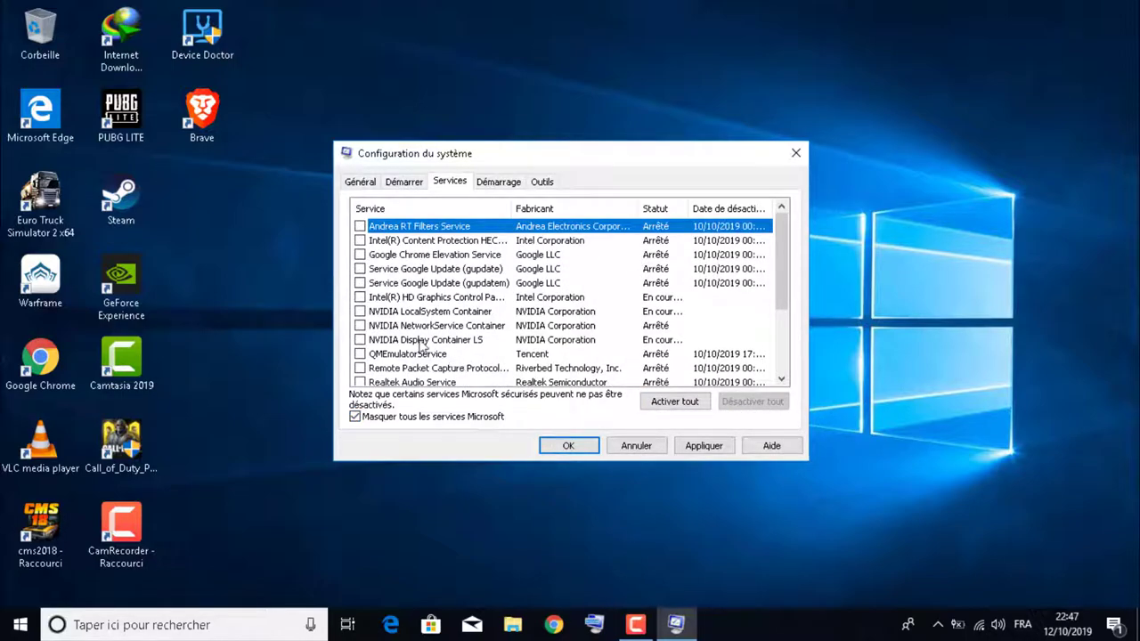
{"action": "left_click", "coordinate": [360, 240]}
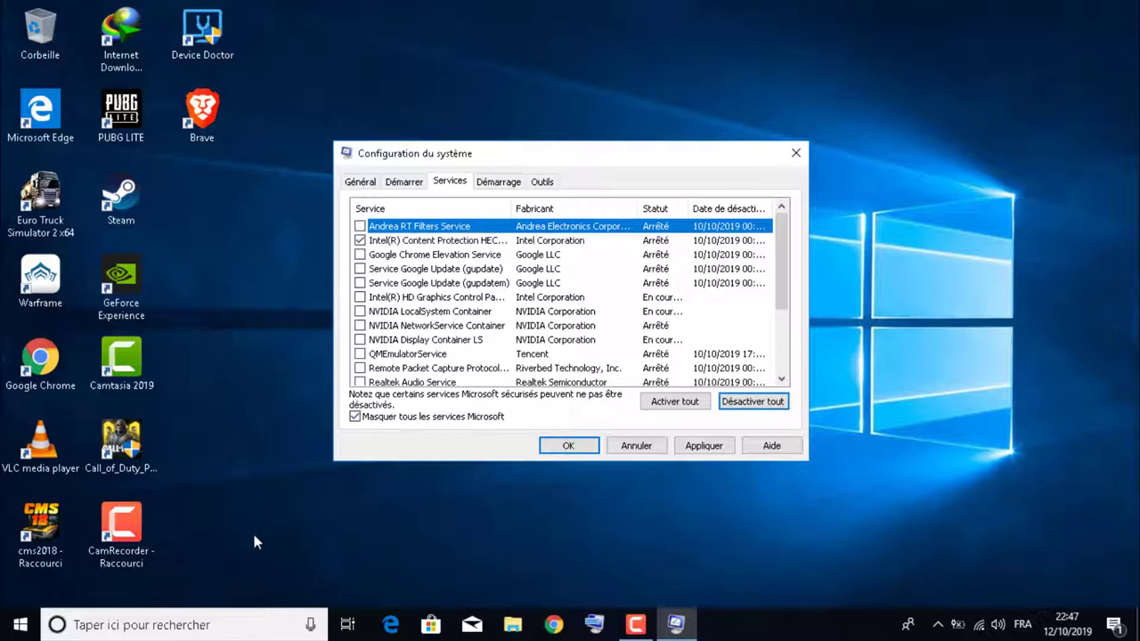
{"action": "left_click", "coordinate": [360, 298]}
{"action": "left_click", "coordinate": [360, 325]}
{"action": "left_click", "coordinate": [360, 311]}
{"action": "left_click", "coordinate": [360, 341]}
{"action": "scroll", "coordinate": [432, 303], "scroll_direction": "down", "scroll_amount": 3}
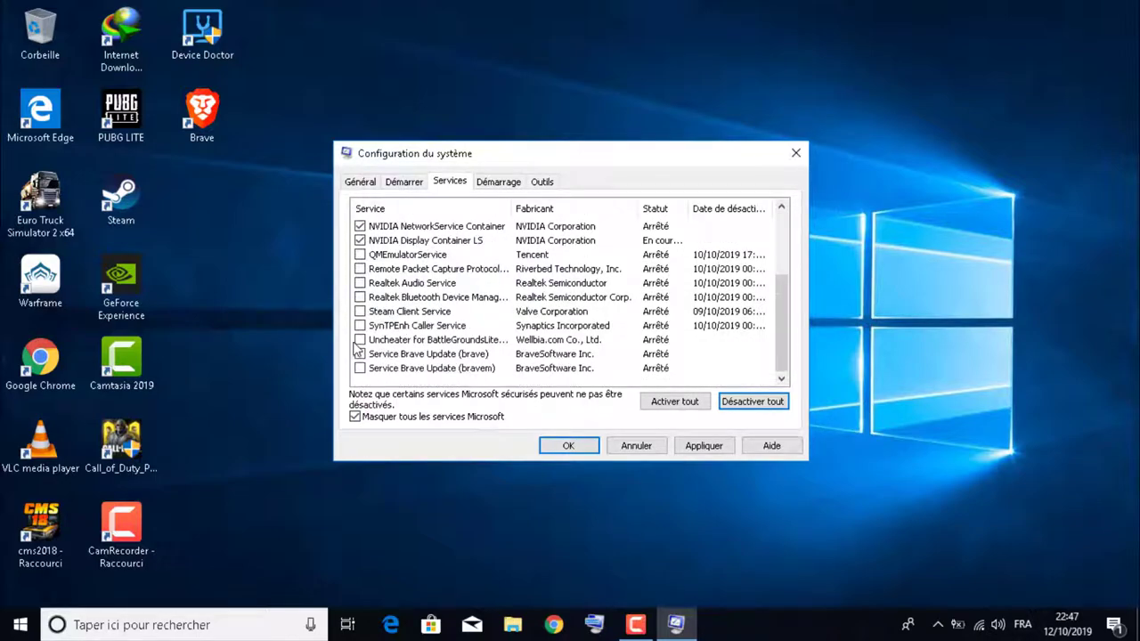
{"action": "left_click", "coordinate": [363, 341]}
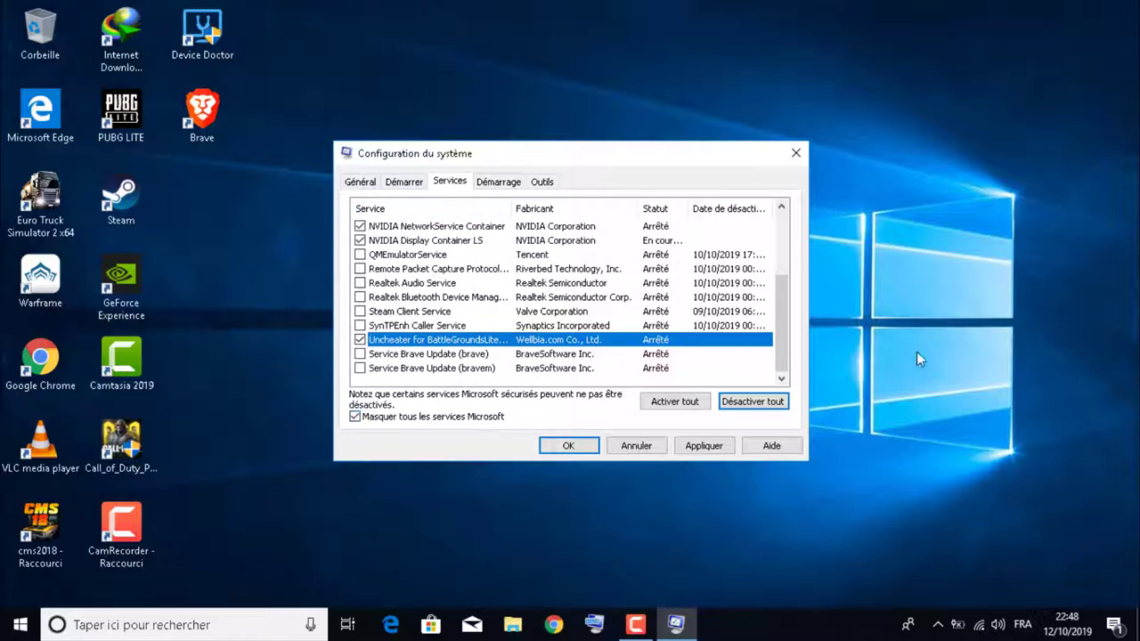
Step: Apply the system configuration changes and exit without restarting the computer
{"action": "left_click", "coordinate": [373, 183]}
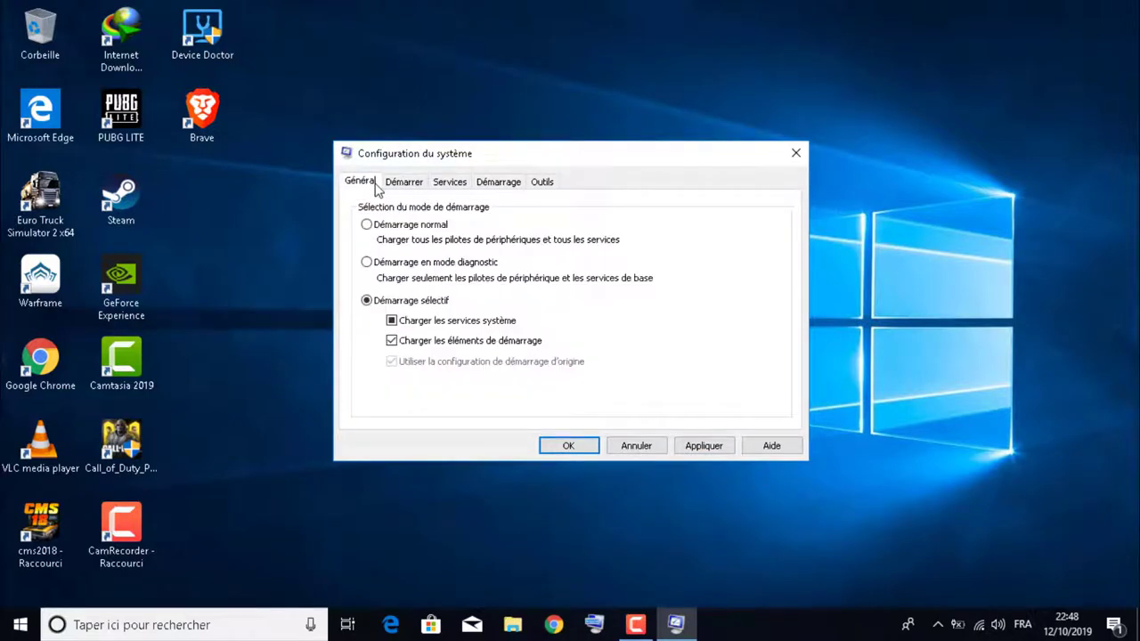
{"action": "left_click", "coordinate": [691, 443]}
{"action": "left_click", "coordinate": [557, 447]}
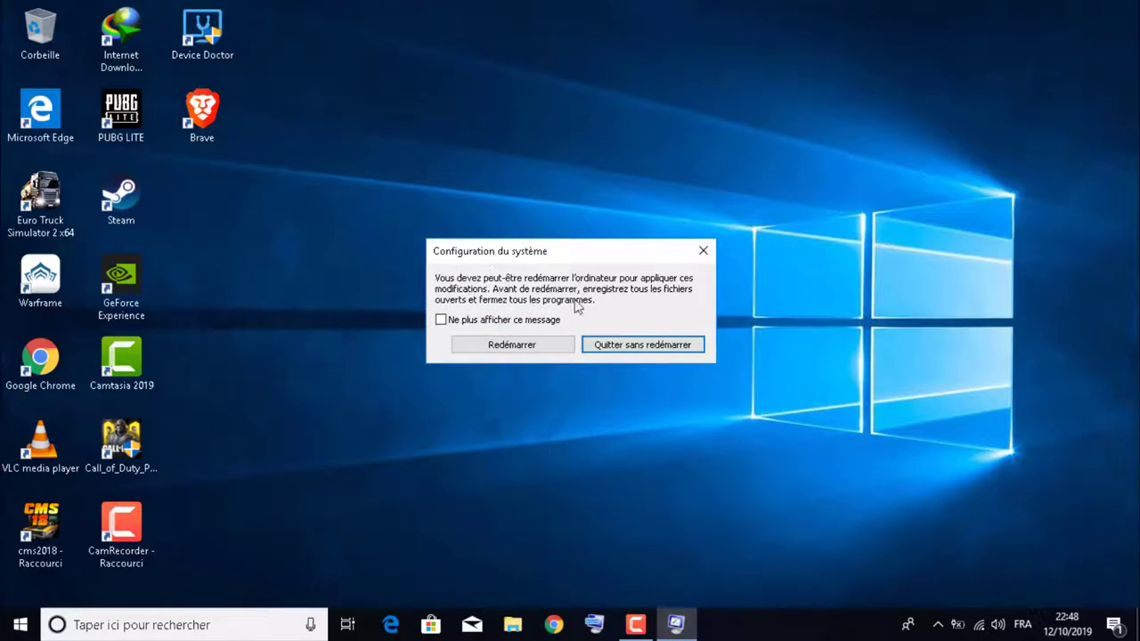
{"action": "left_click", "coordinate": [645, 348]}
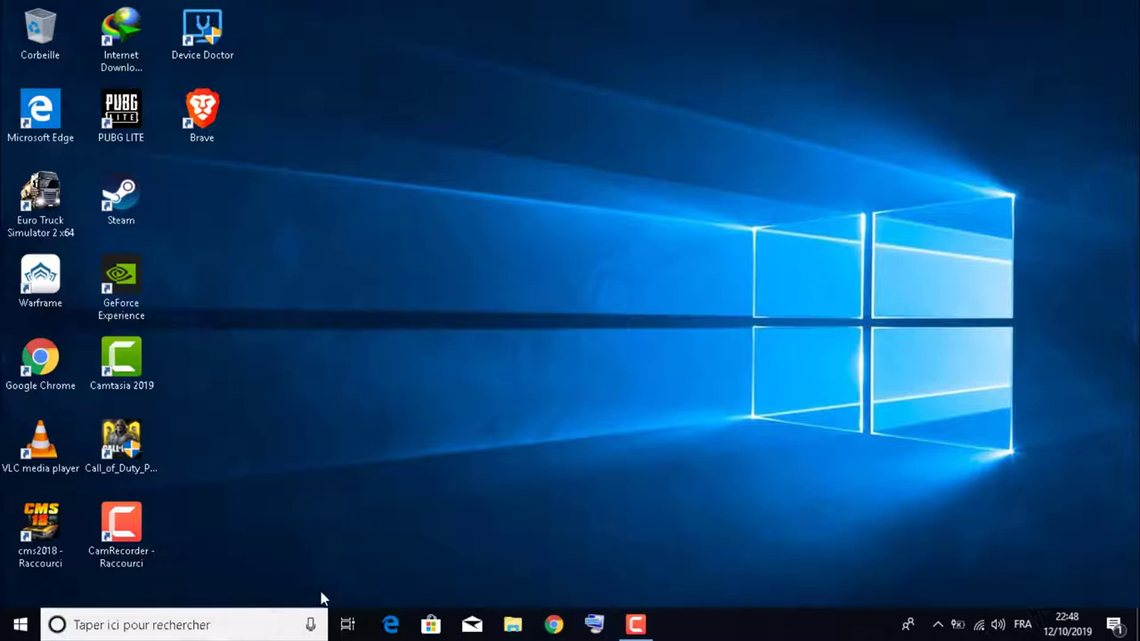
Step: Search Windows for service and open the Services application
{"action": "left_click", "coordinate": [179, 627]}
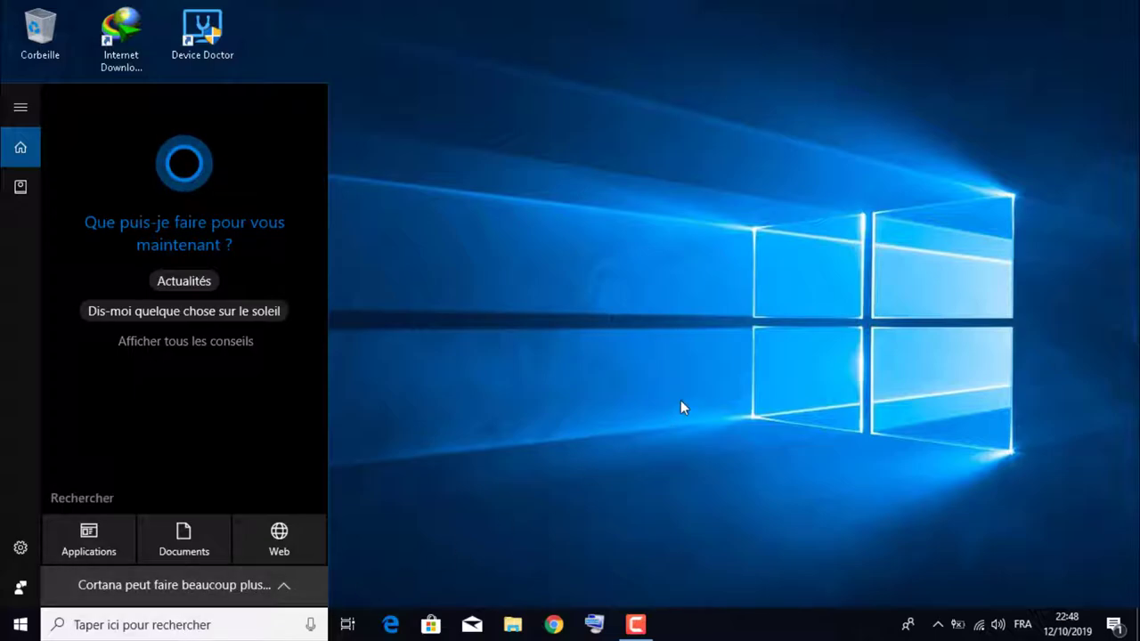
{"action": "type", "text": "service"}
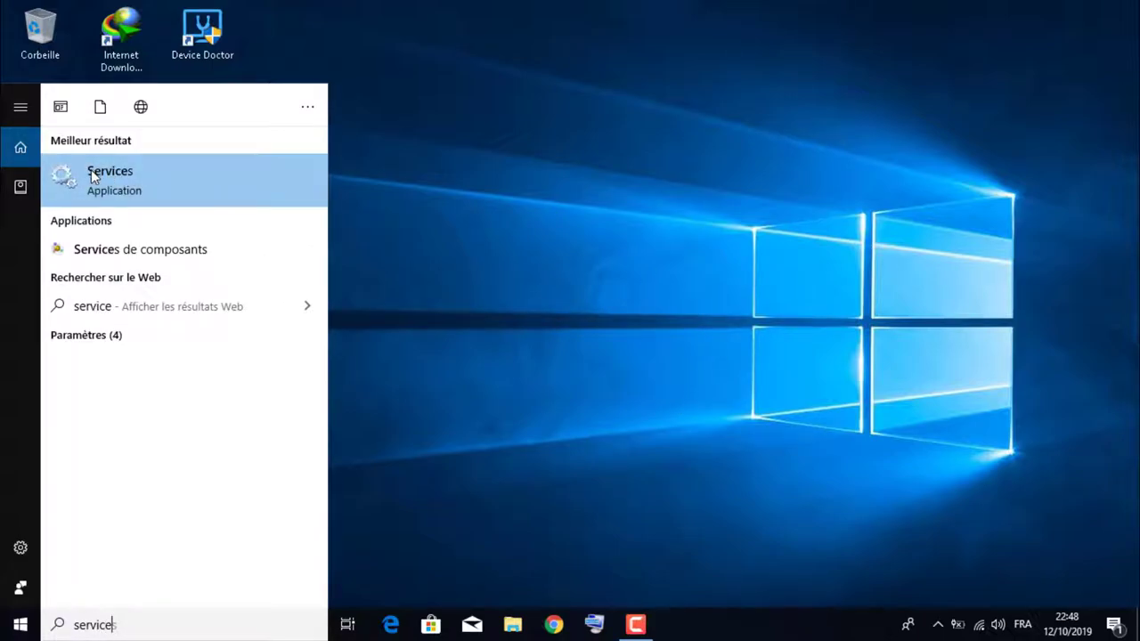
{"action": "left_click", "coordinate": [359, 196]}
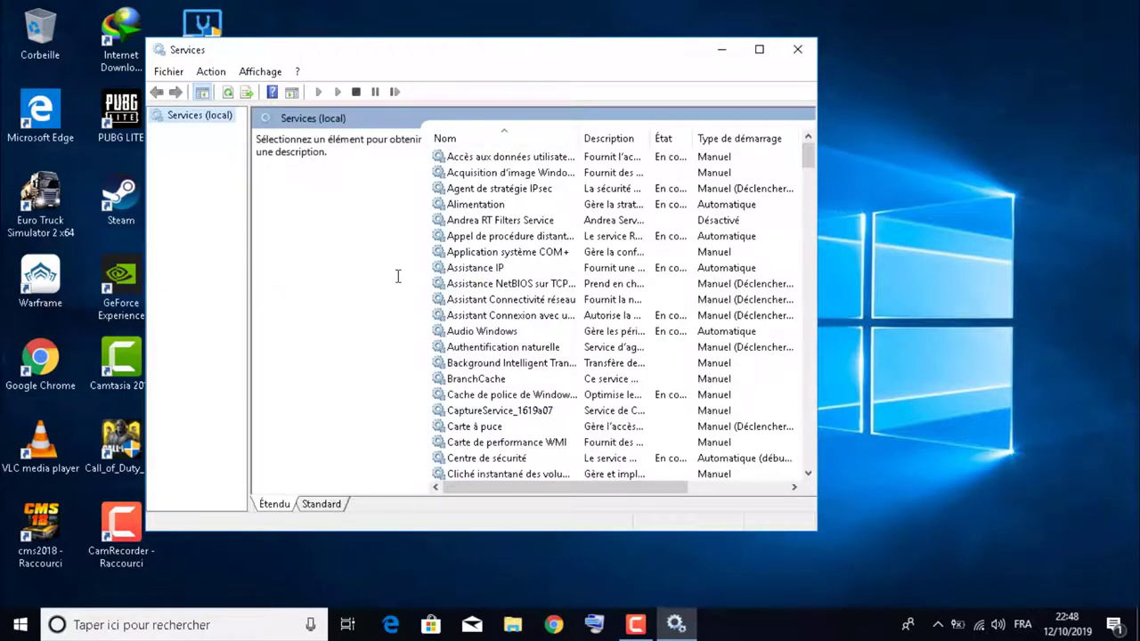
Step: Set the Background Intelligent Transfer Service's startup type to Désactivé and apply the change
{"action": "left_click", "coordinate": [510, 364]}
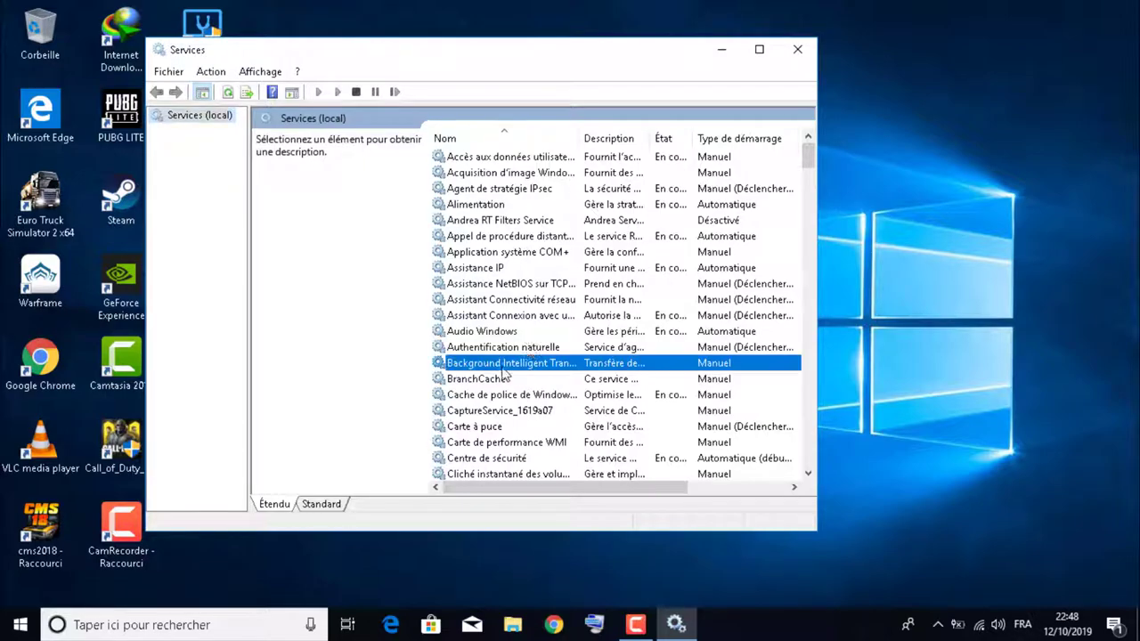
{"action": "left_click_drag", "start_coordinate": [579, 136], "coordinate": [633, 135]}
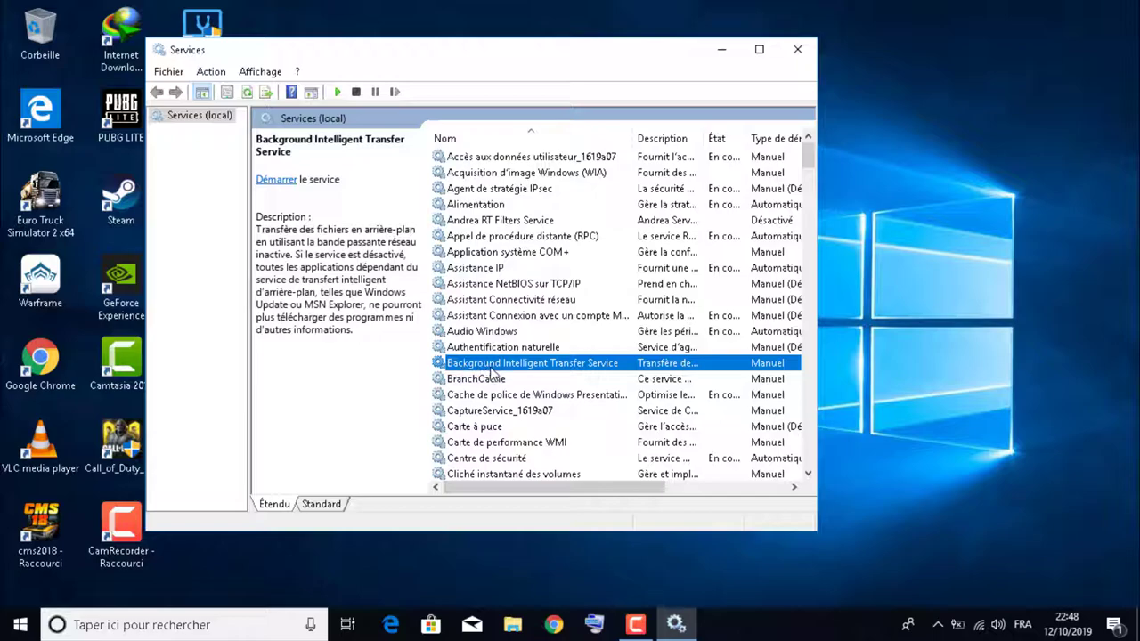
{"action": "double_click", "coordinate": [602, 365]}
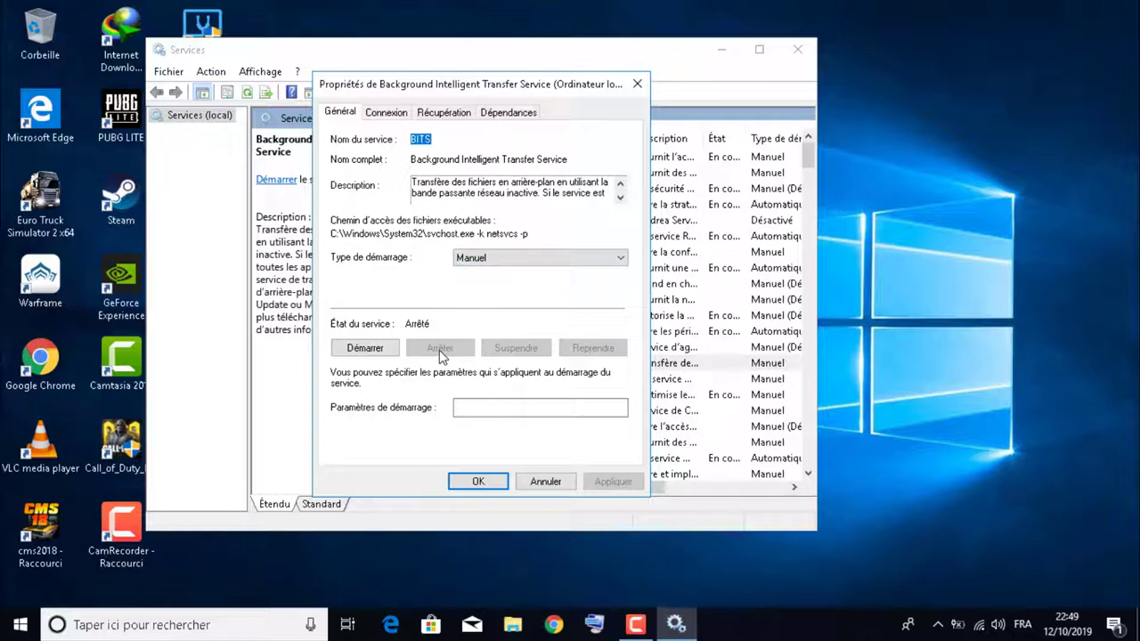
{"action": "left_click", "coordinate": [511, 258]}
{"action": "left_click", "coordinate": [486, 309]}
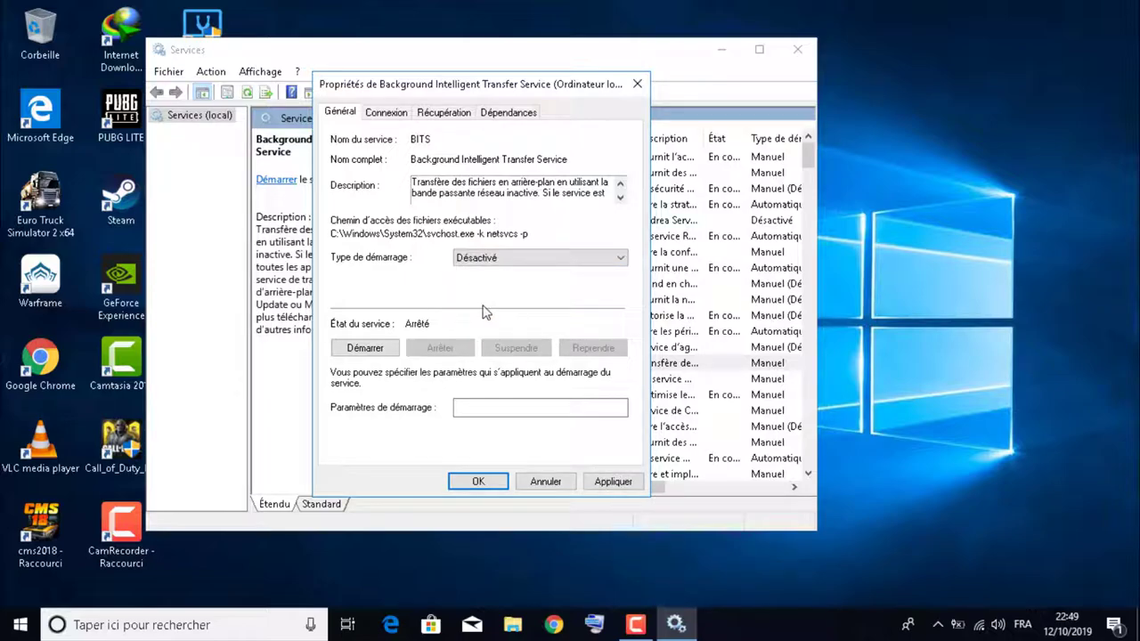
{"action": "left_click", "coordinate": [613, 482]}
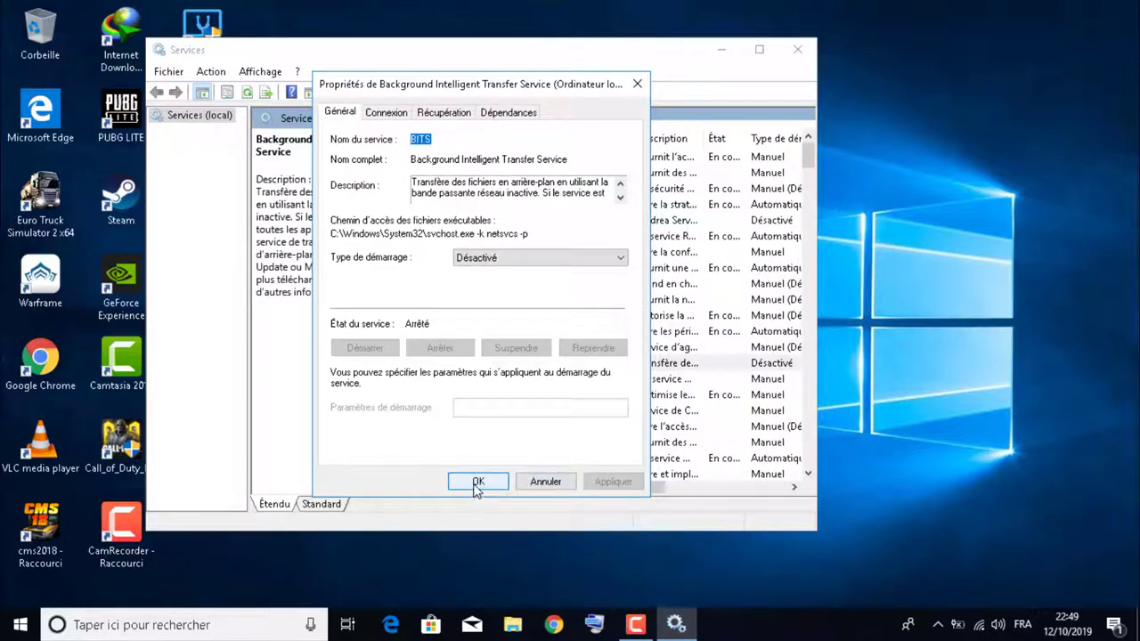
{"action": "left_click", "coordinate": [486, 485]}
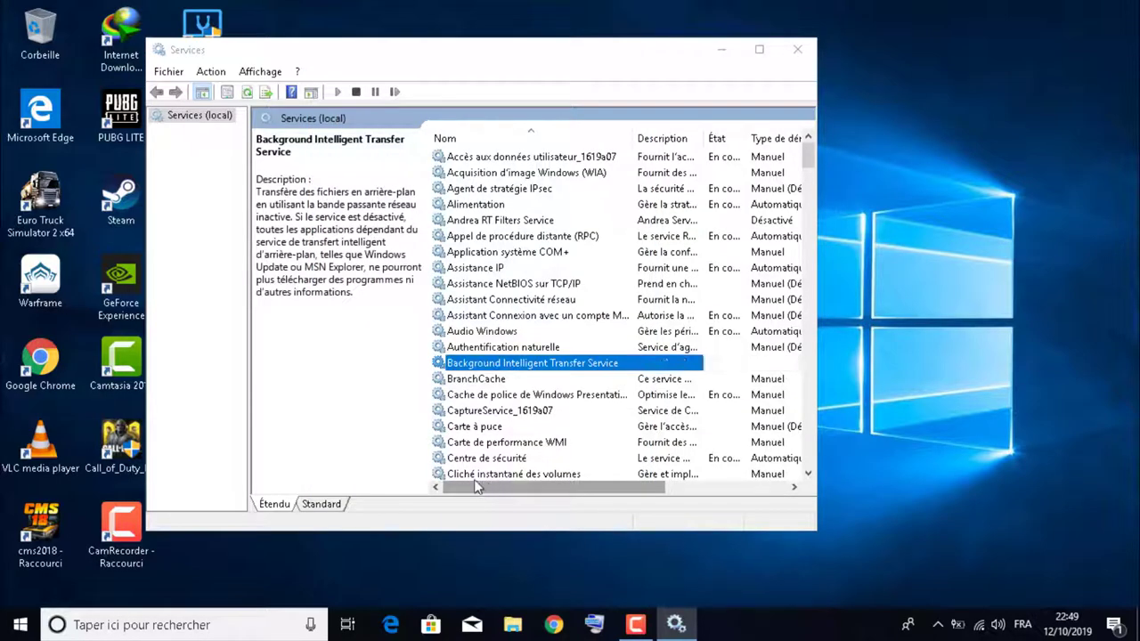
Step: Set the Superfetch service's startup type to Désactivé and apply the change
{"action": "scroll", "coordinate": [573, 383], "scroll_direction": "down", "scroll_amount": 9}
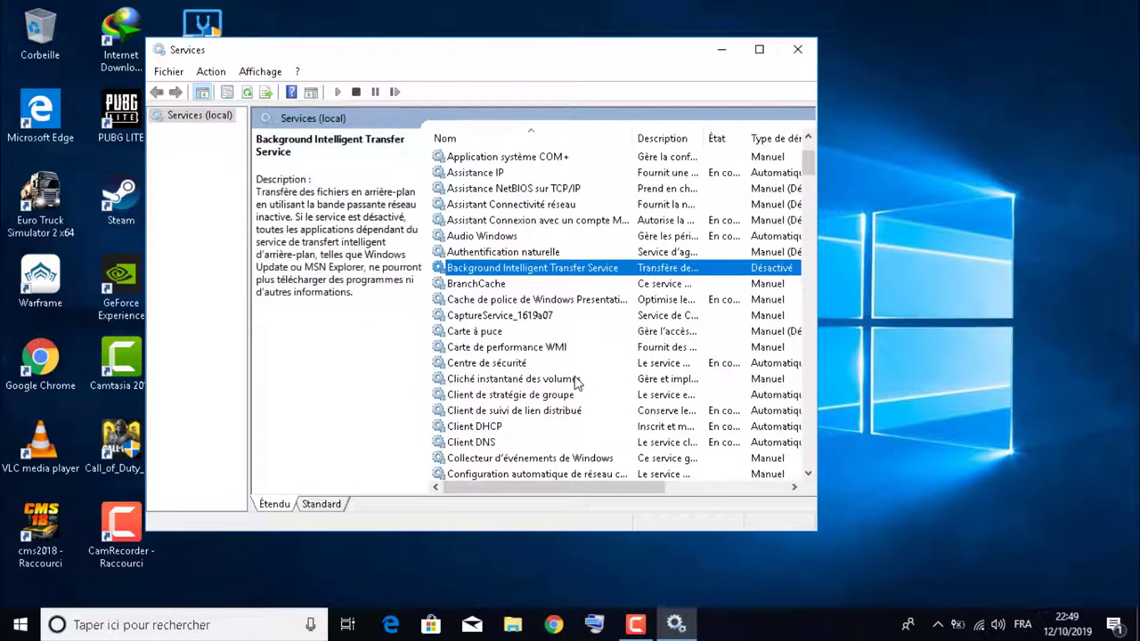
{"action": "scroll", "coordinate": [574, 383], "scroll_direction": "down", "scroll_amount": 20}
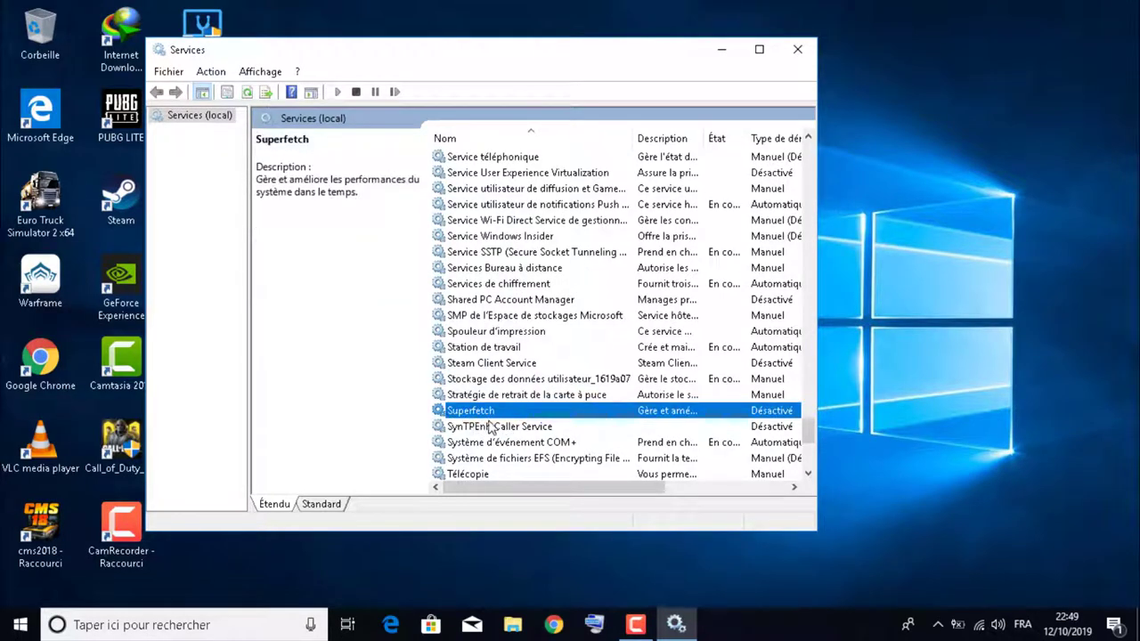
{"action": "double_click", "coordinate": [495, 416]}
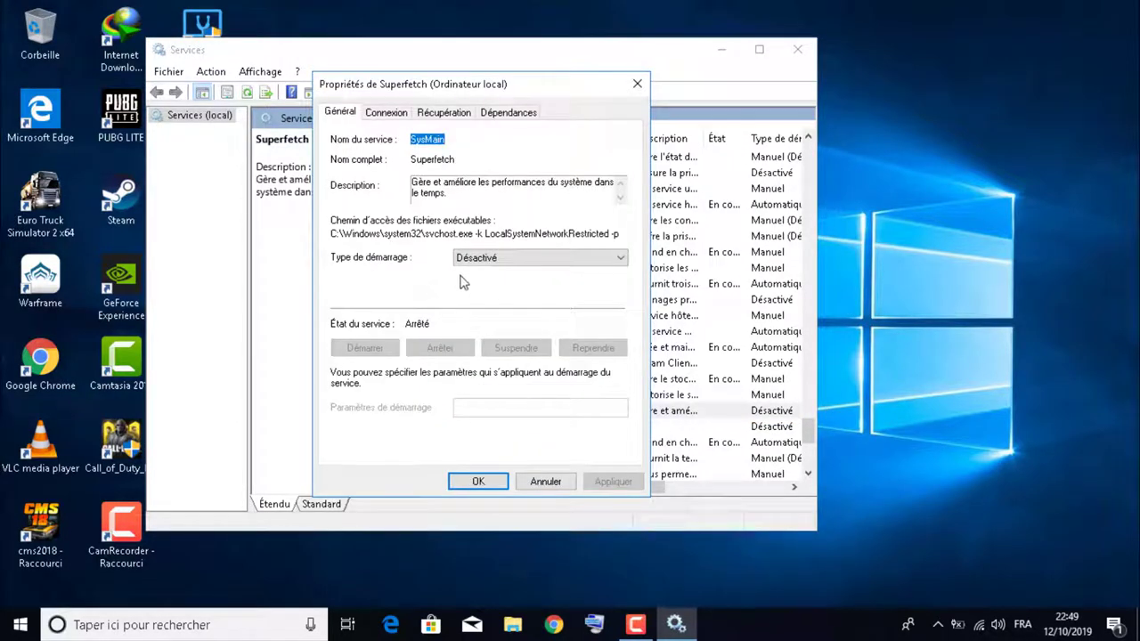
{"action": "left_click", "coordinate": [481, 258]}
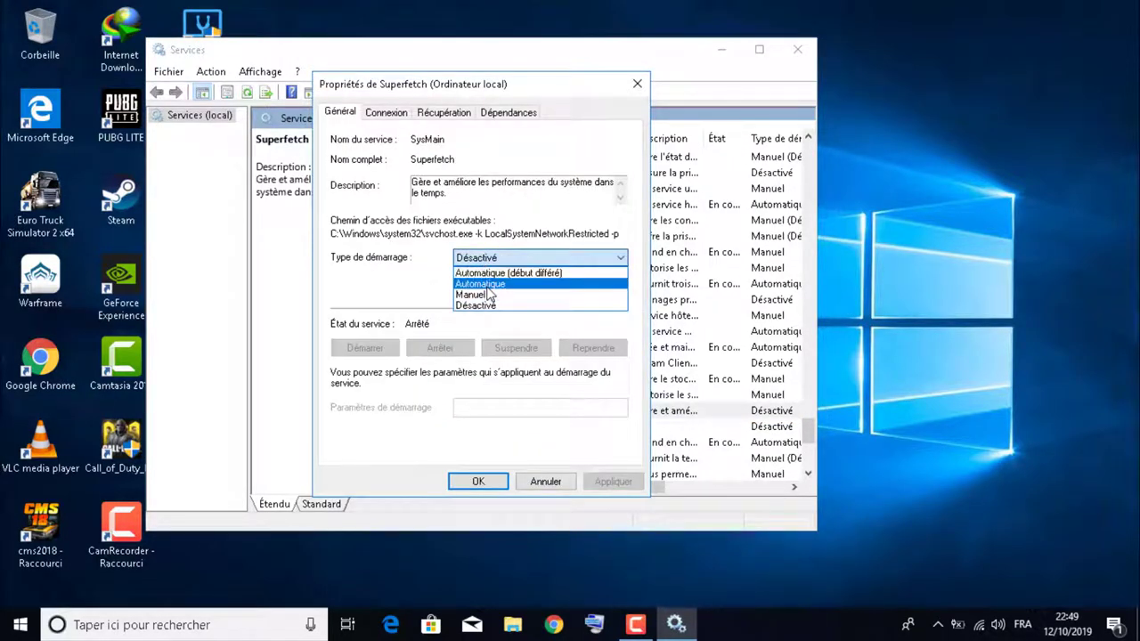
{"action": "left_click", "coordinate": [488, 305]}
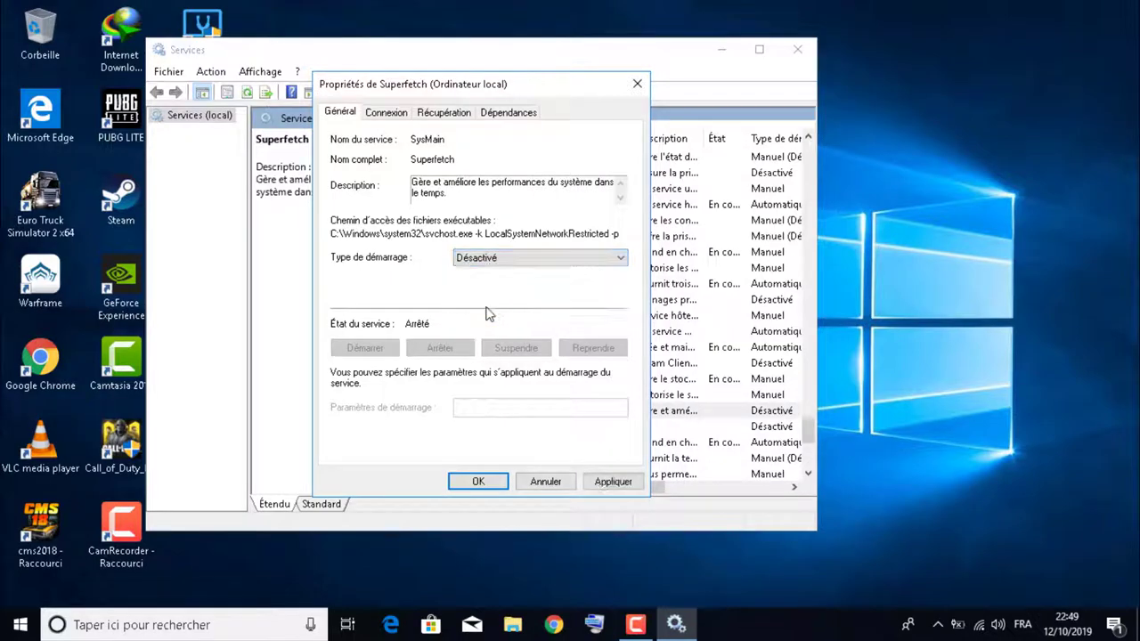
{"action": "left_click", "coordinate": [624, 484]}
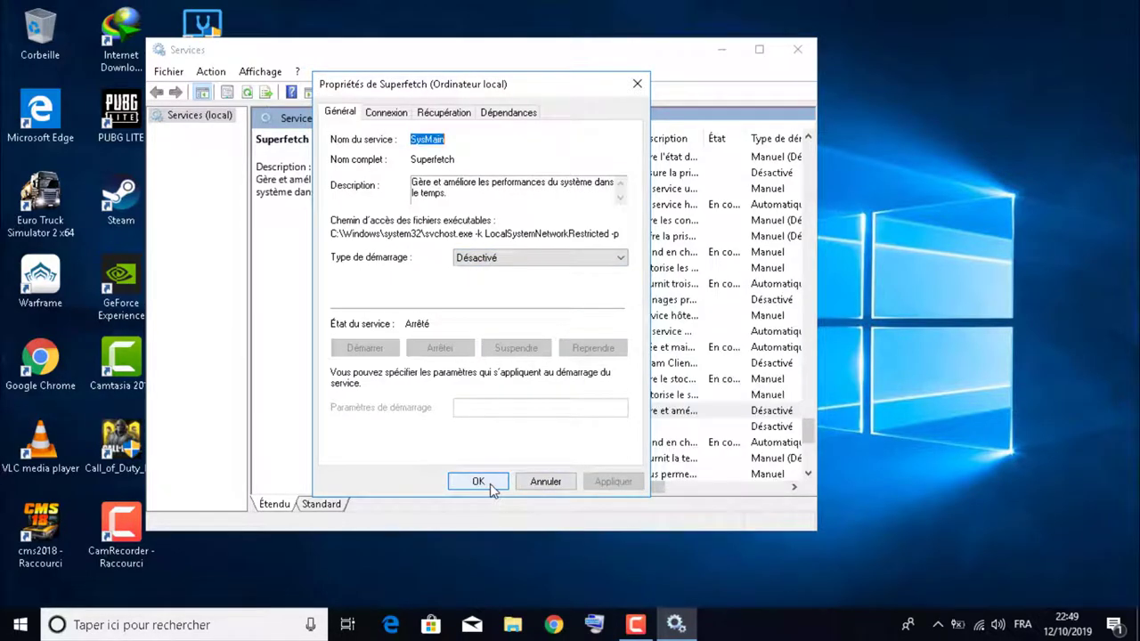
{"action": "left_click", "coordinate": [488, 482]}
Step: Set the Windows Search service's startup type to Désactivé and apply the change
{"action": "scroll", "coordinate": [495, 441], "scroll_direction": "down", "scroll_amount": 5}
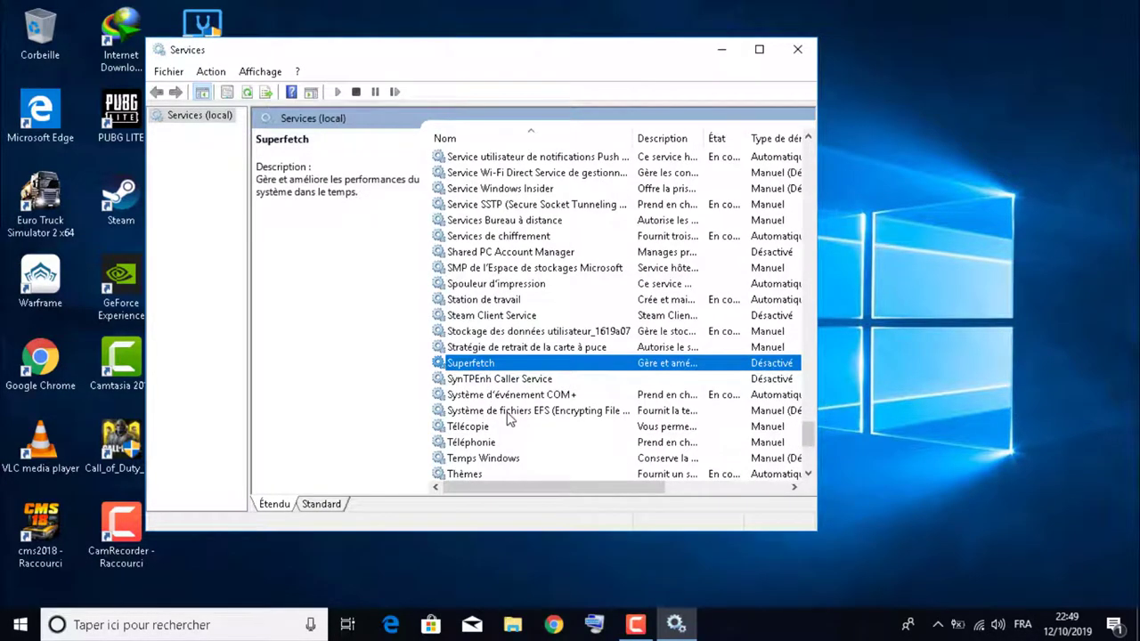
{"action": "scroll", "coordinate": [553, 408], "scroll_direction": "down", "scroll_amount": 1}
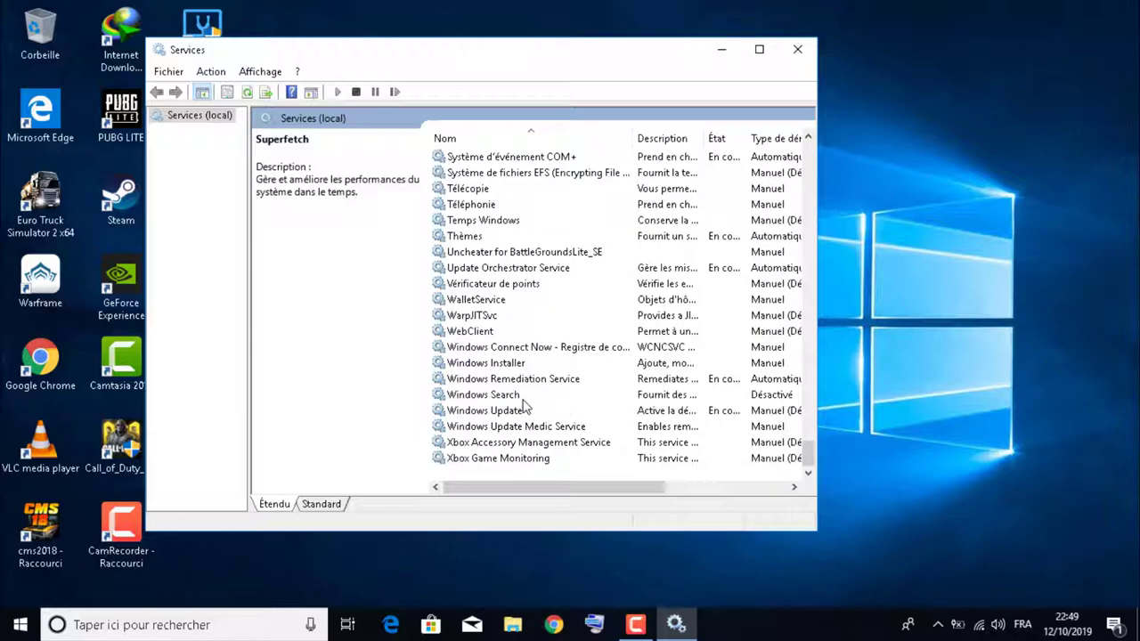
{"action": "double_click", "coordinate": [526, 397]}
{"action": "left_click", "coordinate": [505, 259]}
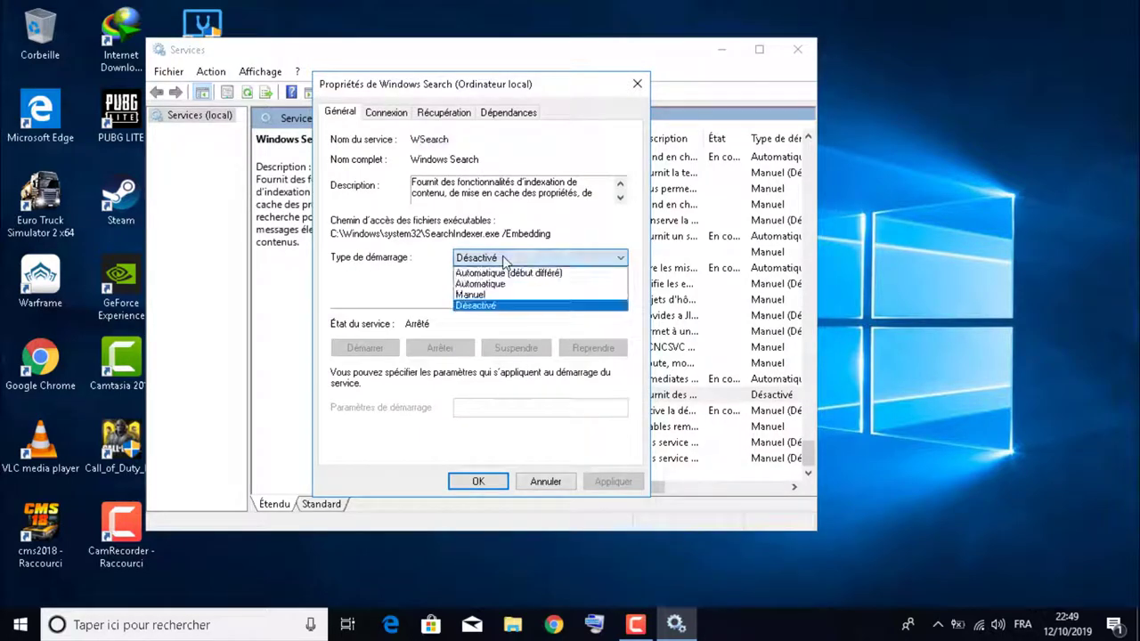
{"action": "left_click", "coordinate": [491, 309]}
{"action": "left_click", "coordinate": [612, 480]}
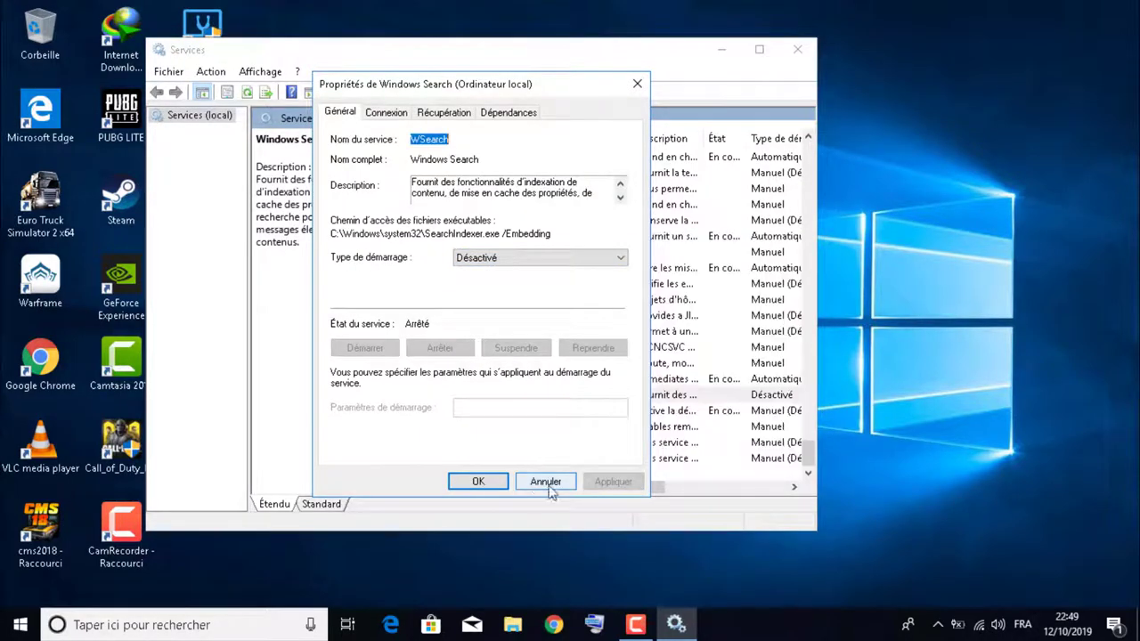
{"action": "left_click", "coordinate": [477, 481]}
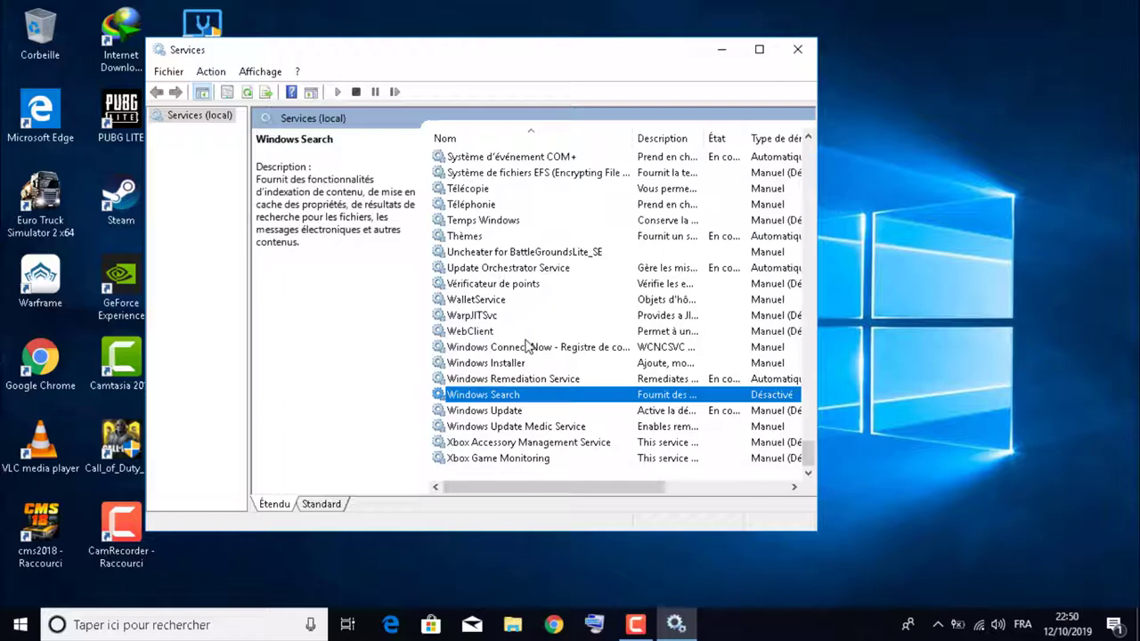
Step: Set the Windows Update service's startup type to Manuel, and view the Windows Update Medic Service properties without changing them
{"action": "double_click", "coordinate": [490, 413]}
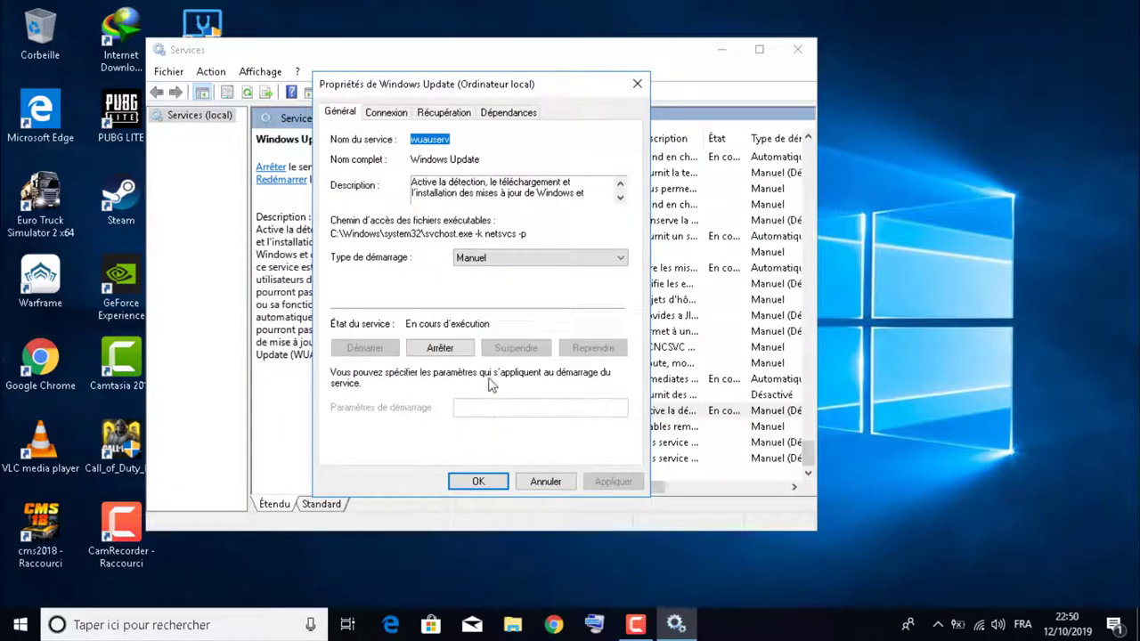
{"action": "left_click", "coordinate": [501, 258]}
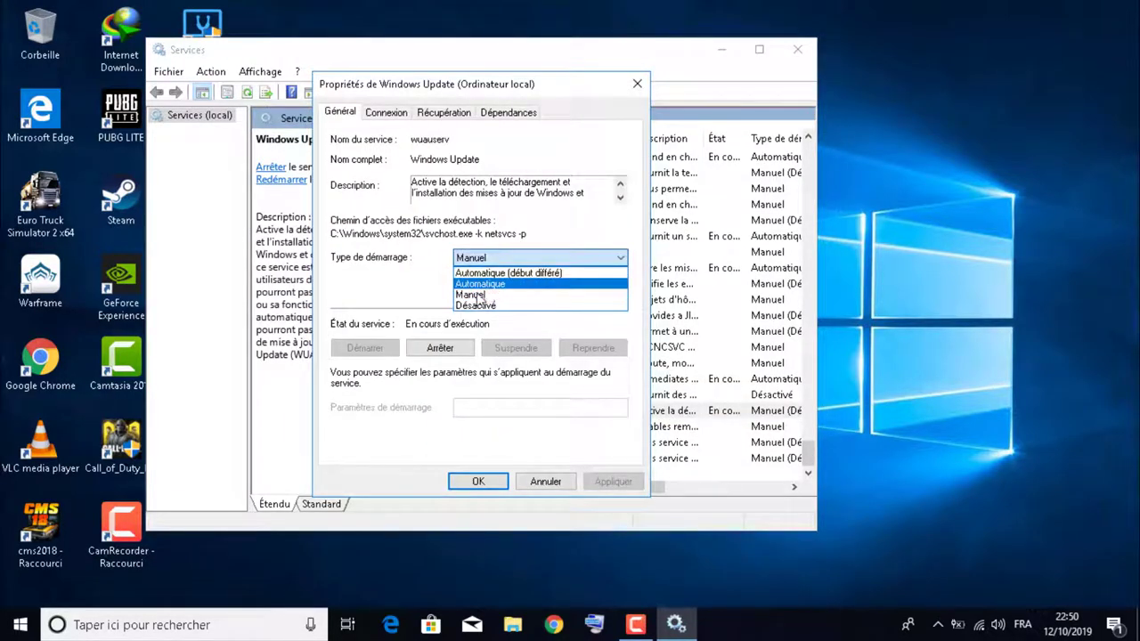
{"action": "left_click", "coordinate": [477, 295]}
{"action": "left_click", "coordinate": [613, 481]}
{"action": "left_click", "coordinate": [492, 486]}
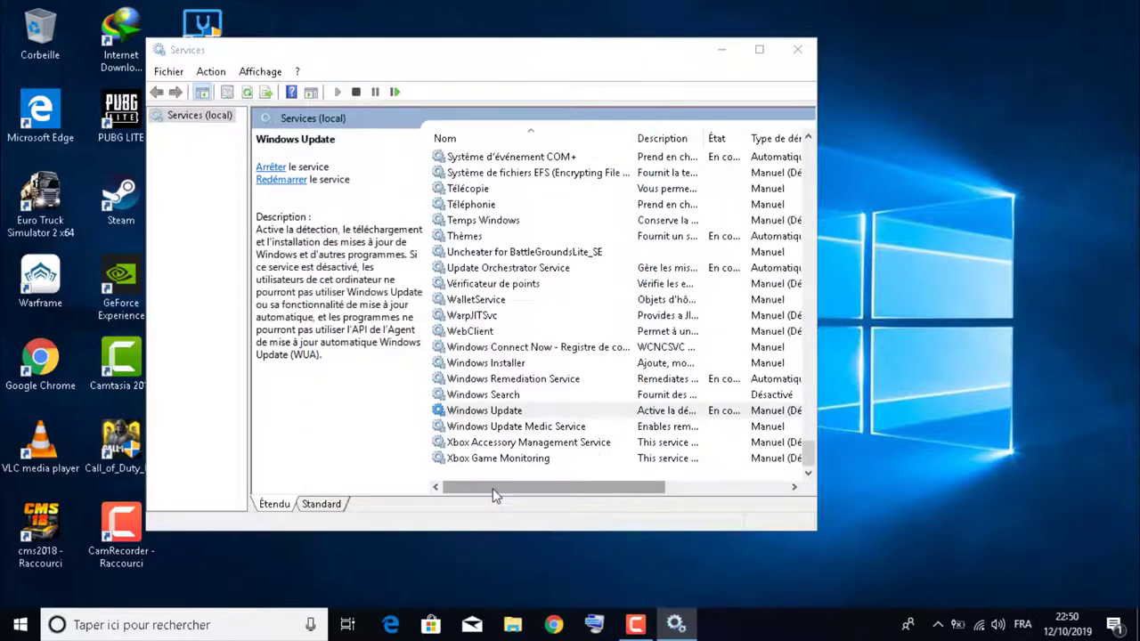
{"action": "double_click", "coordinate": [522, 430]}
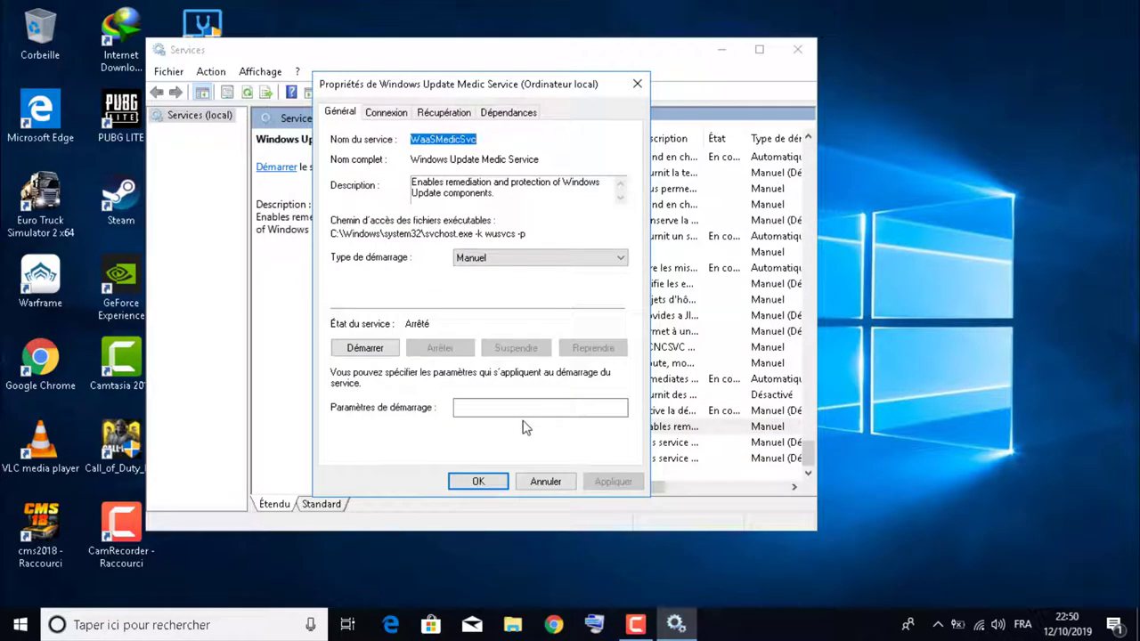
{"action": "left_click", "coordinate": [636, 84]}
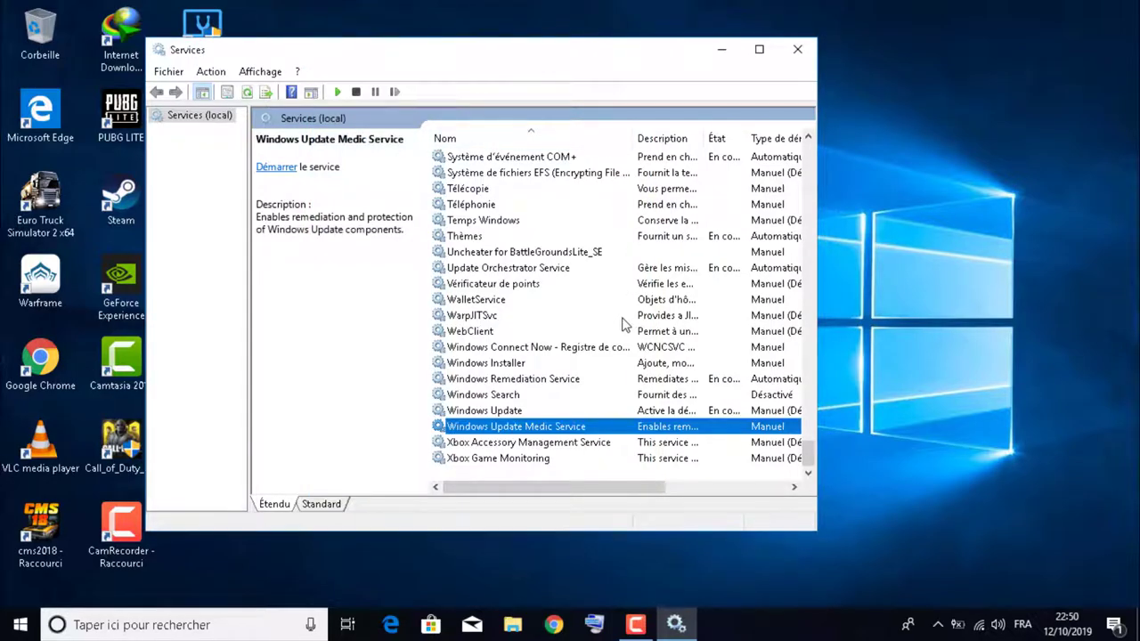
Step: Set the Xbox Accessory Management Service's startup type to Manuel and close the Services window
{"action": "double_click", "coordinate": [522, 444]}
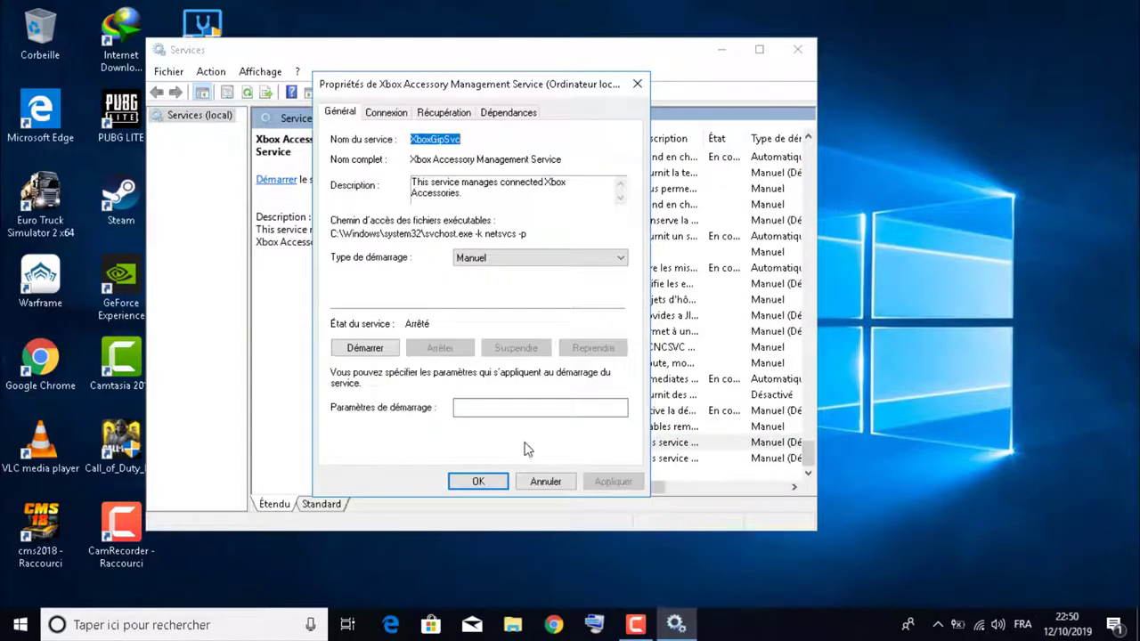
{"action": "left_click", "coordinate": [490, 258]}
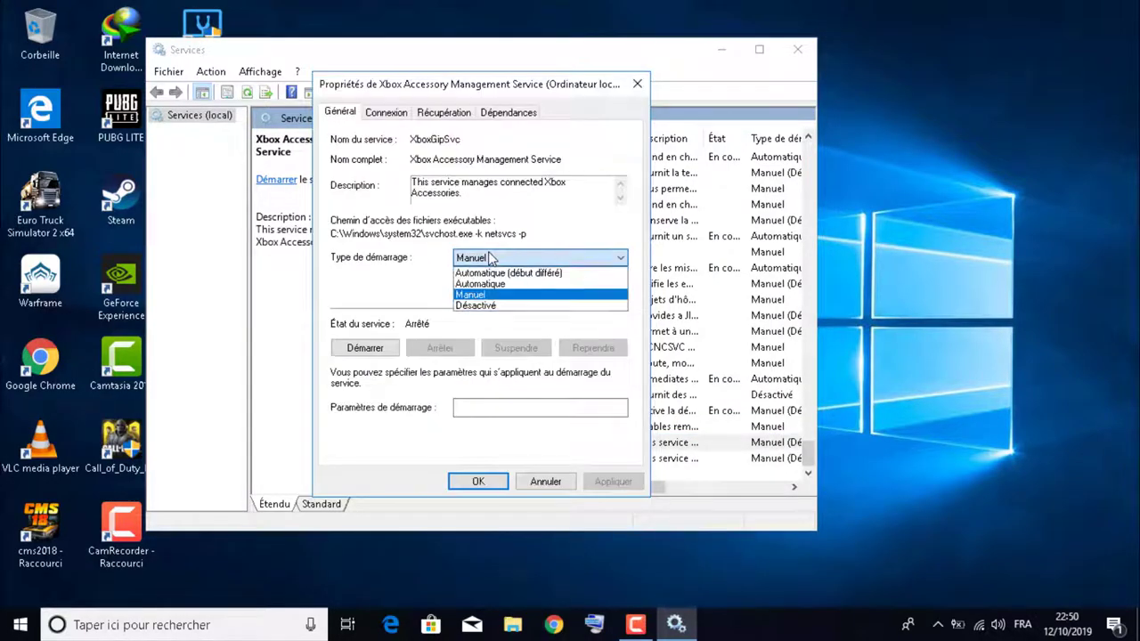
{"action": "left_click", "coordinate": [489, 297]}
{"action": "left_click", "coordinate": [475, 480]}
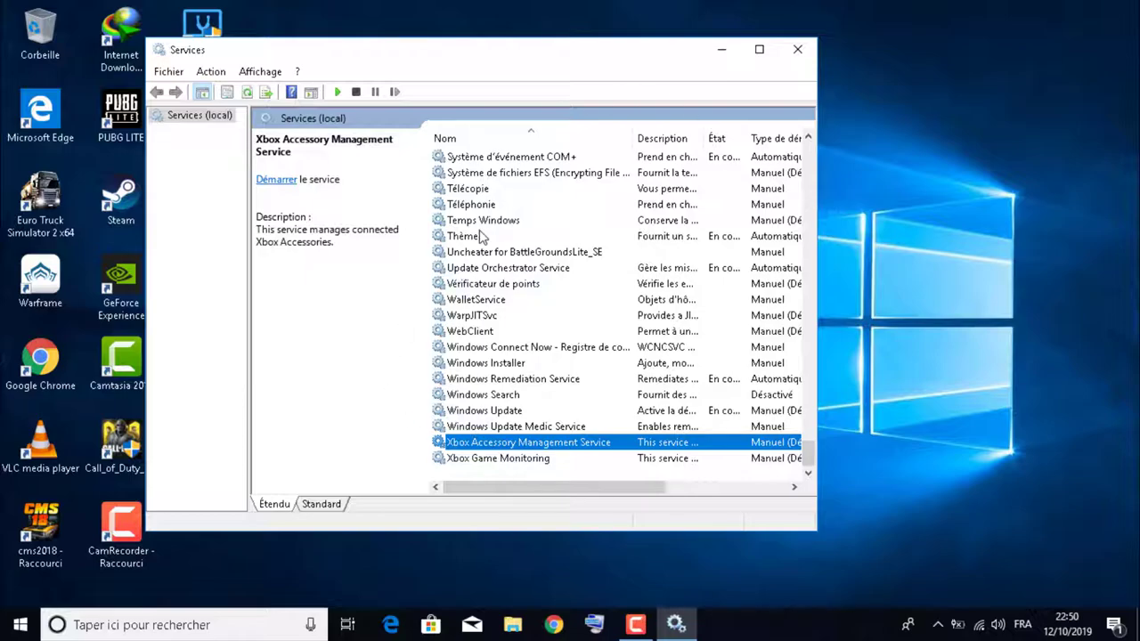
{"action": "scroll", "coordinate": [482, 236], "scroll_direction": "up", "scroll_amount": 12}
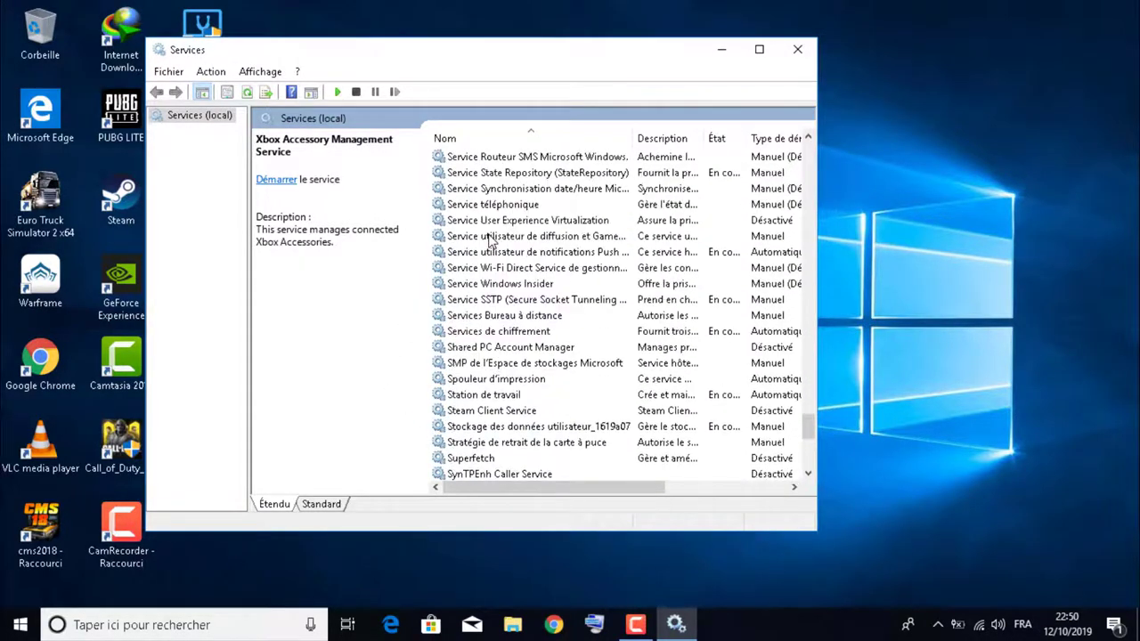
{"action": "scroll", "coordinate": [490, 238], "scroll_direction": "up", "scroll_amount": 15}
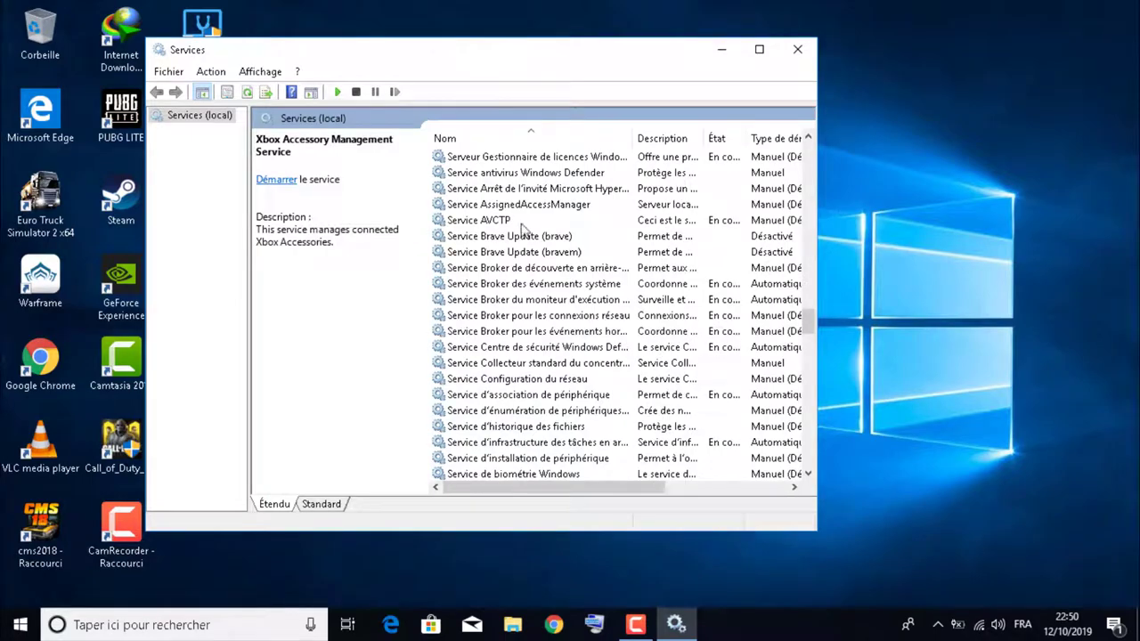
{"action": "left_click_drag", "start_coordinate": [809, 324], "coordinate": [806, 123]}
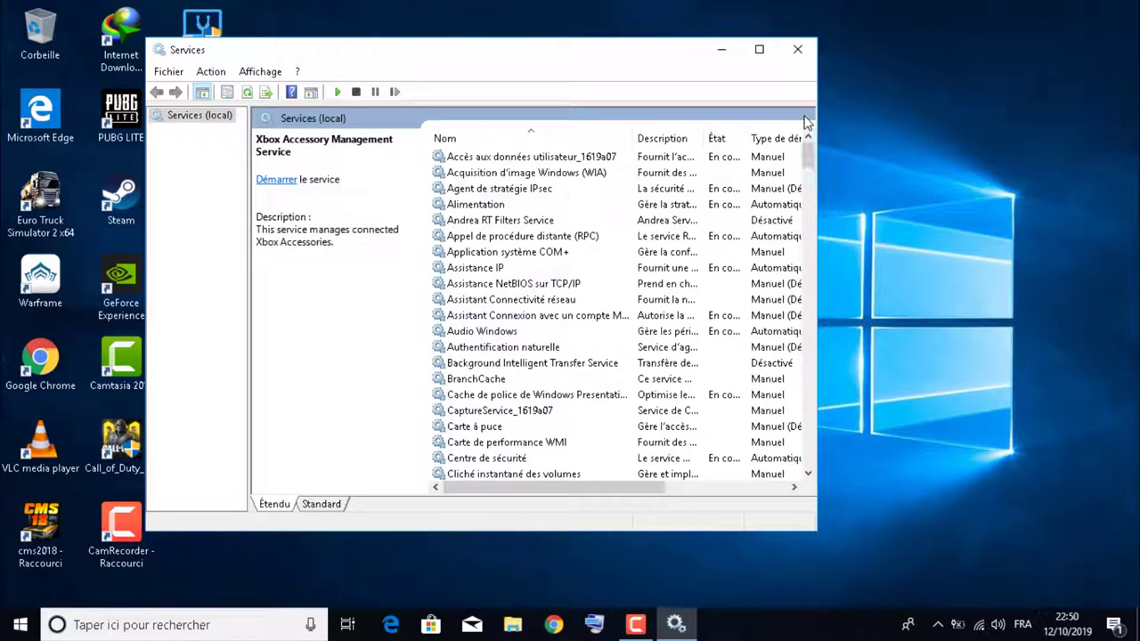
{"action": "left_click", "coordinate": [800, 51]}
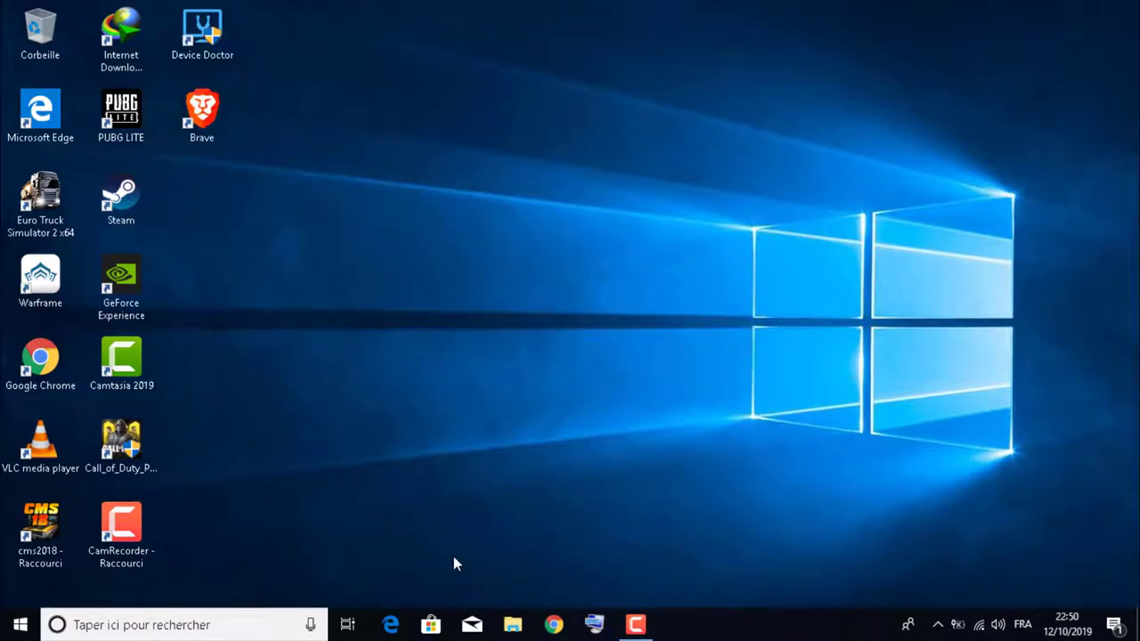
Step: Open the Computer Management console for Ce PC from File Explorer
{"action": "left_click", "coordinate": [513, 626]}
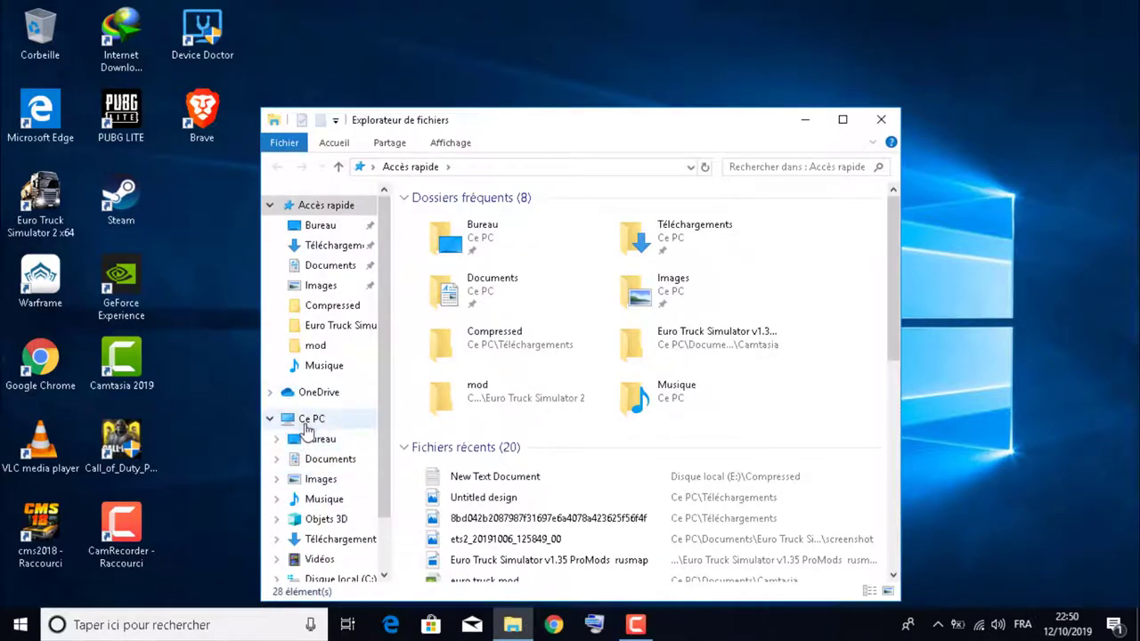
{"action": "right_click", "coordinate": [310, 420]}
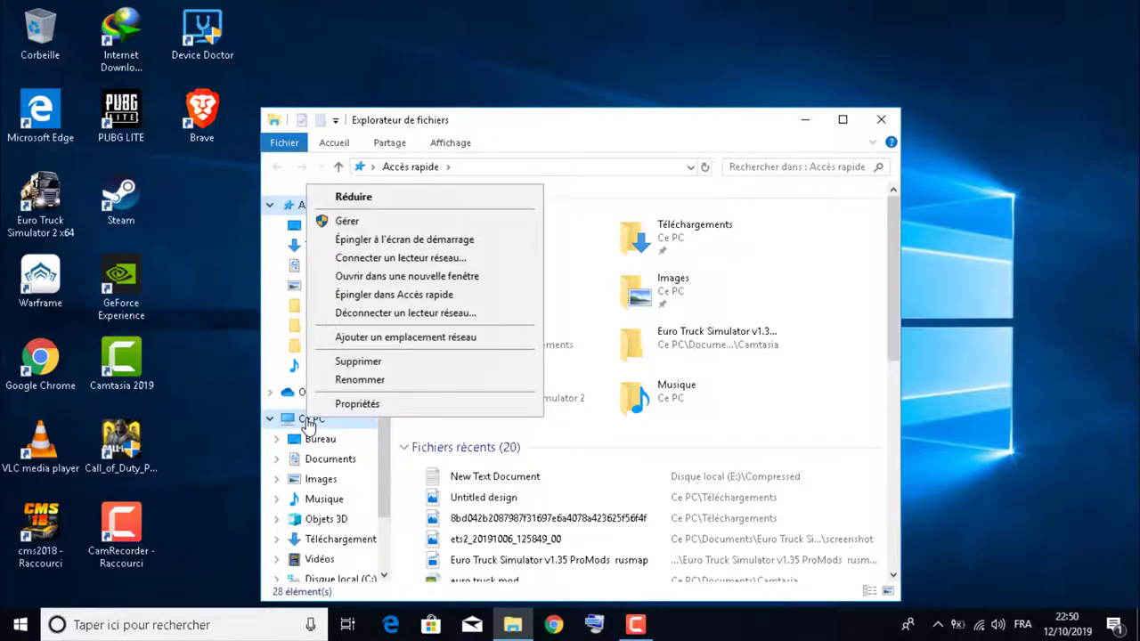
{"action": "left_click", "coordinate": [354, 222]}
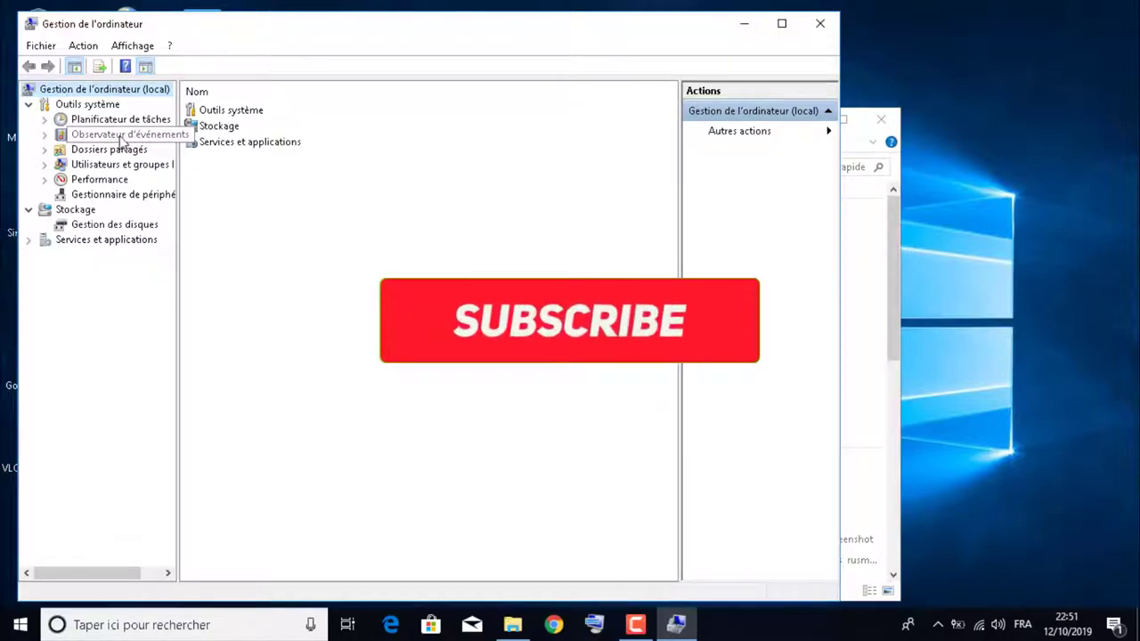
Step: View the Application log under Journaux Windows in the Event Viewer, and select the Journaux Windows folder
{"action": "double_click", "coordinate": [125, 135]}
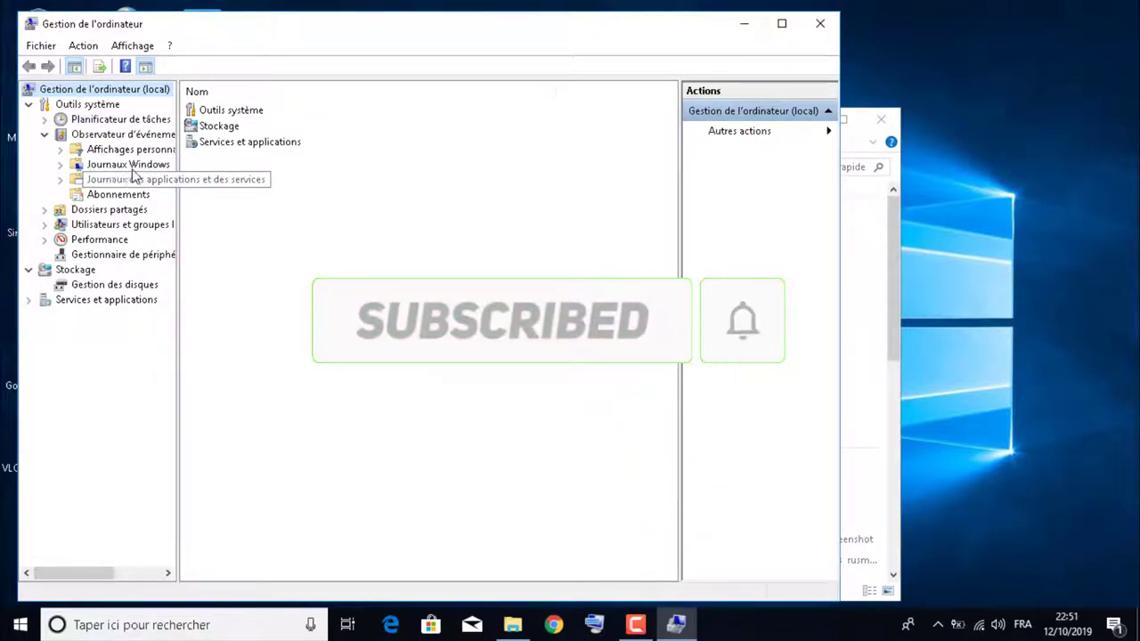
{"action": "left_click", "coordinate": [61, 165]}
{"action": "left_click", "coordinate": [128, 179]}
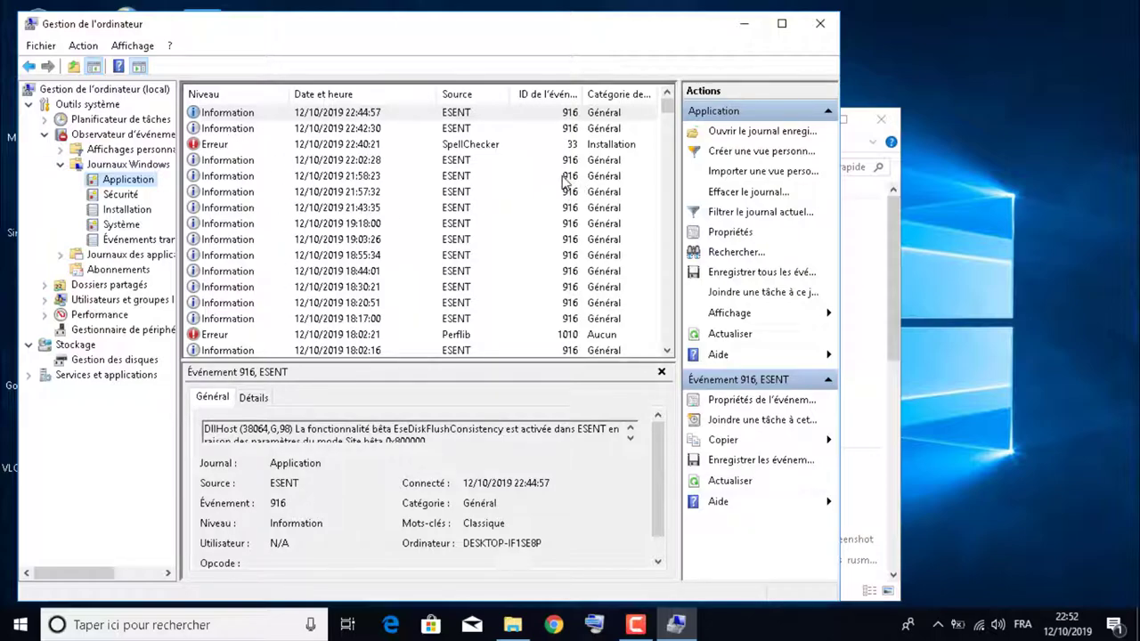
{"action": "left_click", "coordinate": [108, 168]}
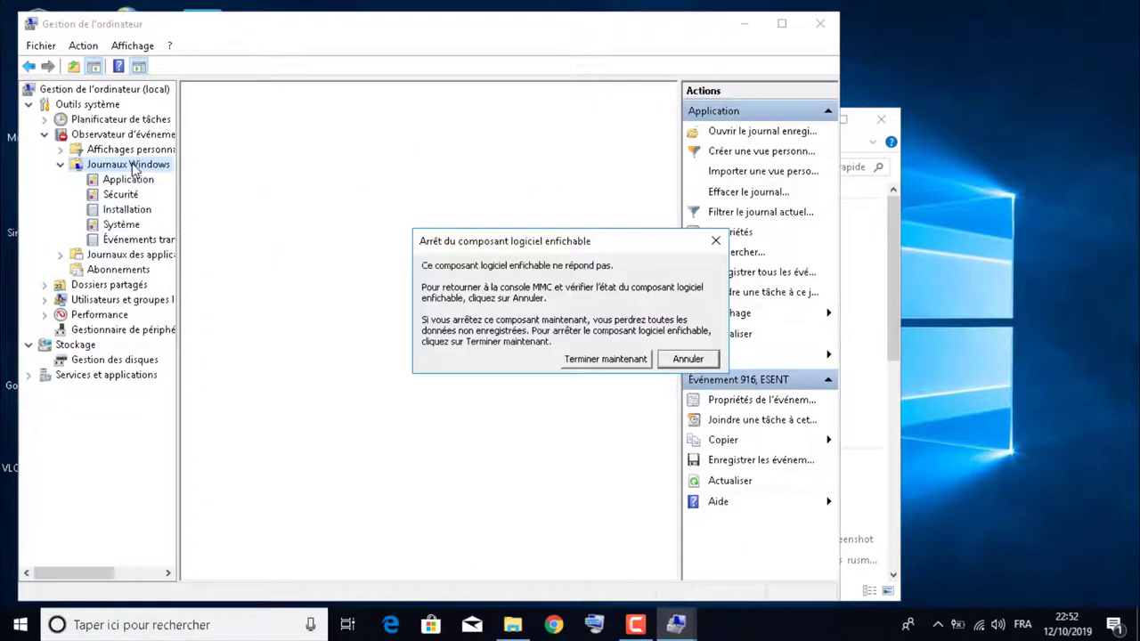
Step: Cancel stopping the unresponsive snap-in and clear the Application log without saving its contents
{"action": "left_click", "coordinate": [688, 360]}
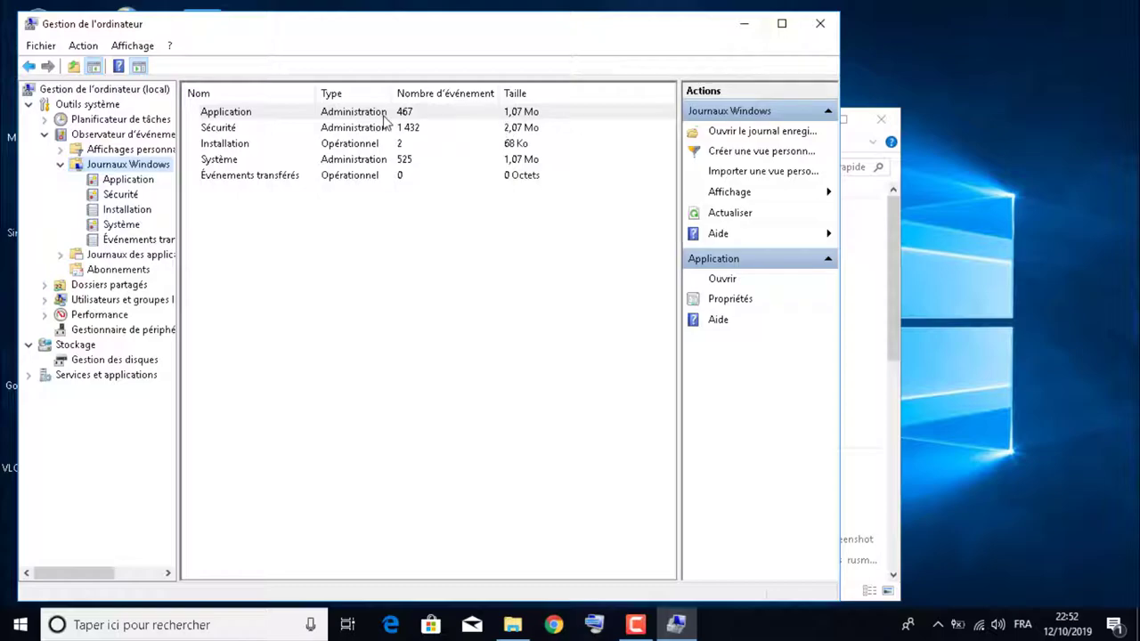
{"action": "left_click", "coordinate": [135, 181]}
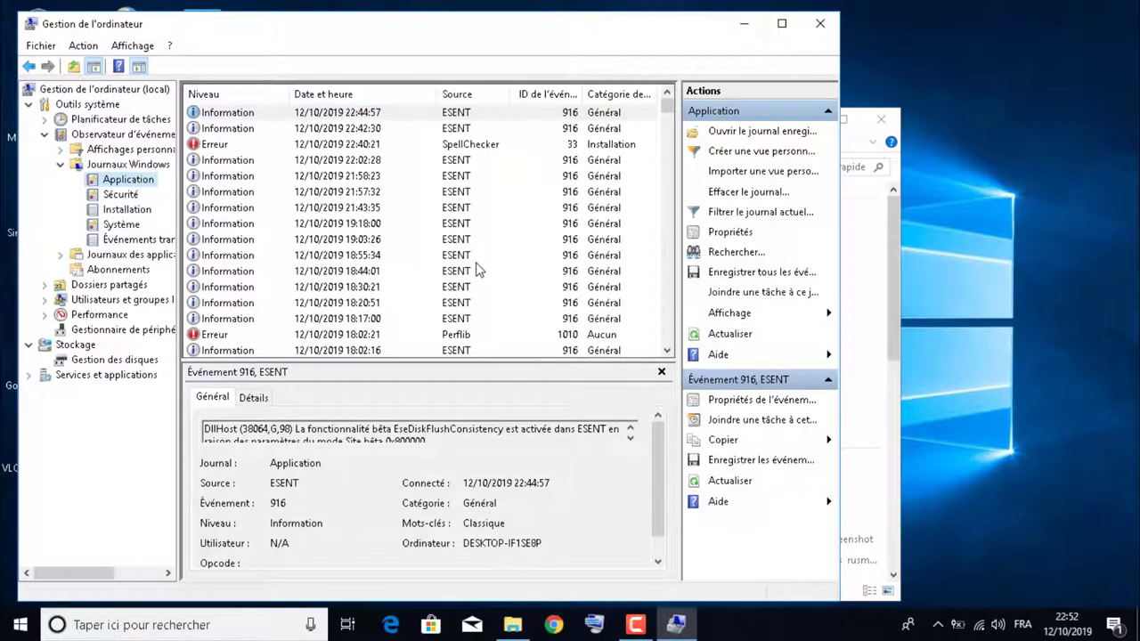
{"action": "left_click", "coordinate": [721, 193]}
{"action": "left_click", "coordinate": [358, 178]}
Step: View the Sécurité log, and clear the Installation log without saving its contents
{"action": "left_click", "coordinate": [134, 196]}
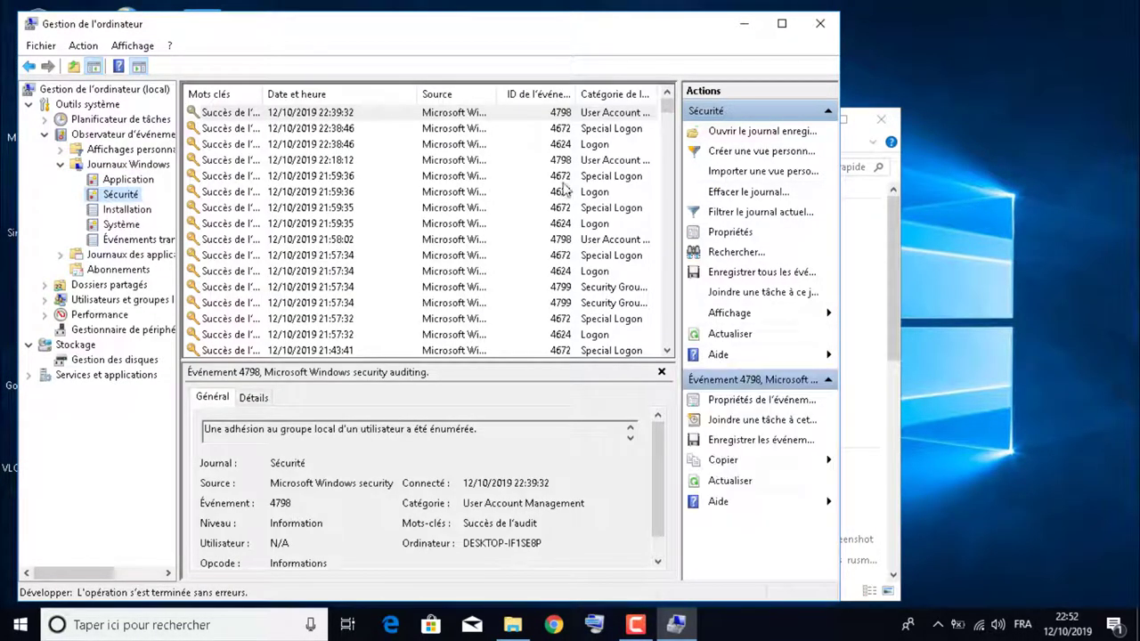
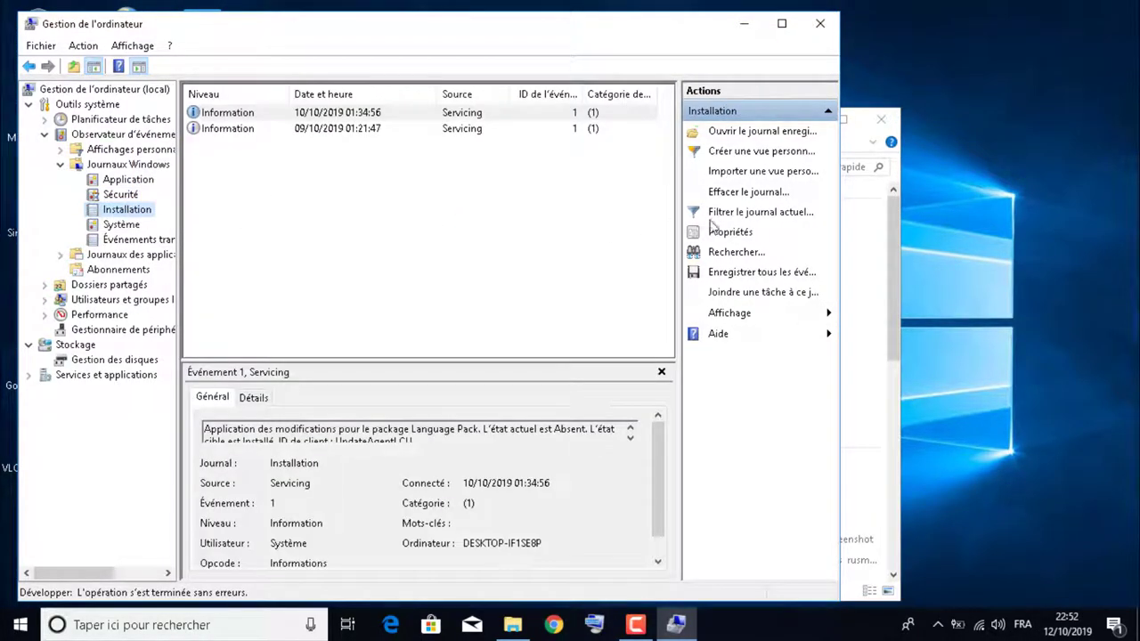
{"action": "left_click", "coordinate": [740, 194]}
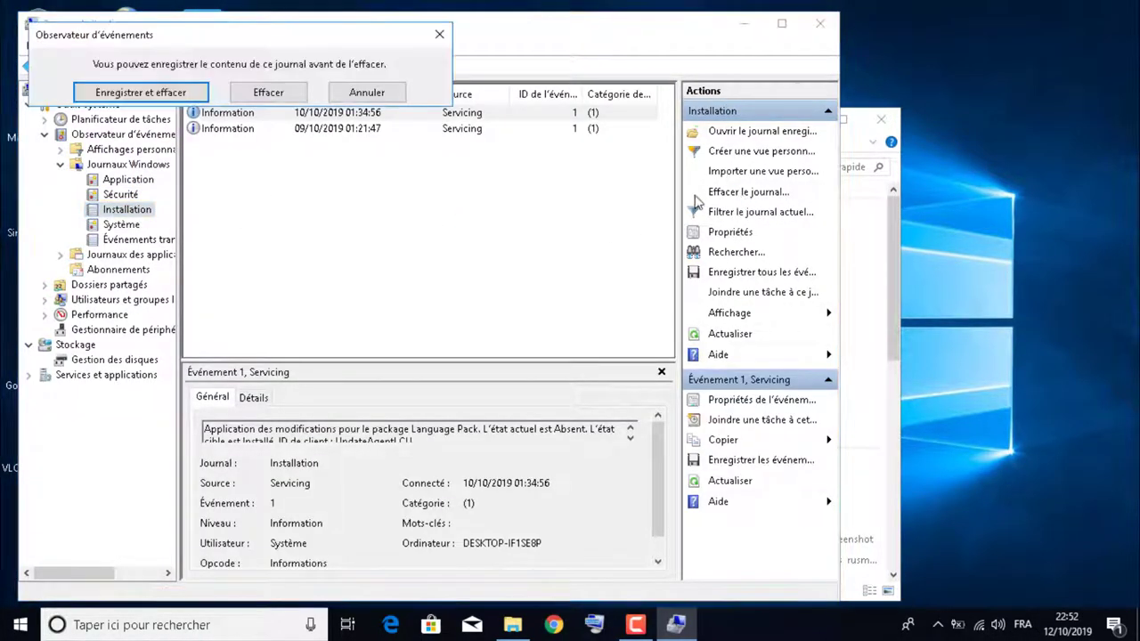
{"action": "left_click", "coordinate": [269, 93]}
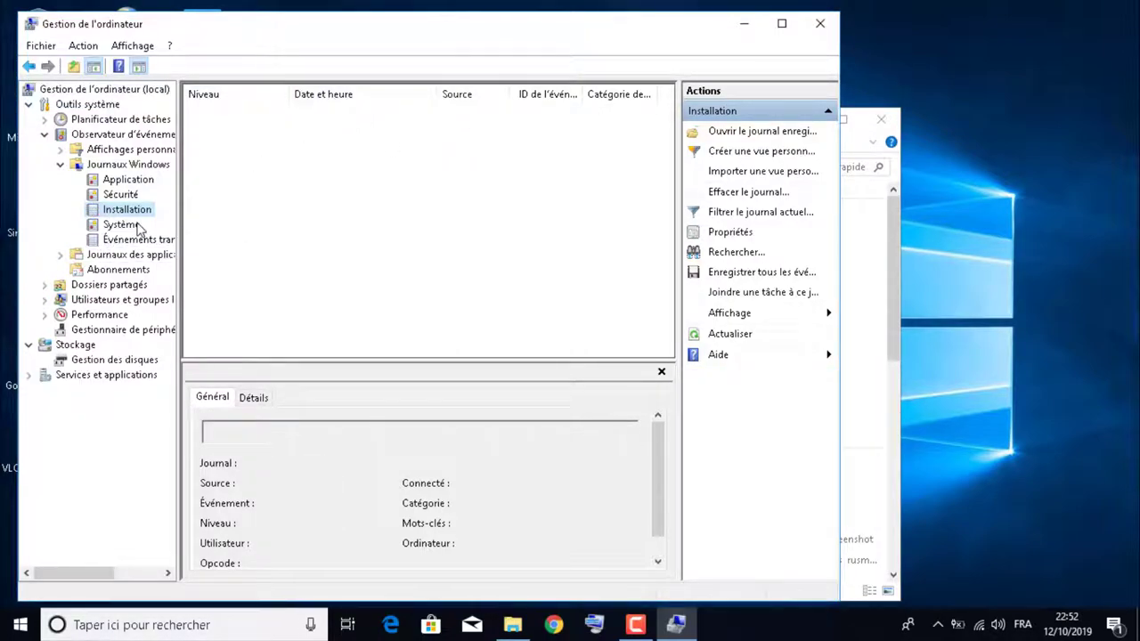
Step: Clear the Système log under Journaux Windows without saving its contents
{"action": "left_click", "coordinate": [125, 225]}
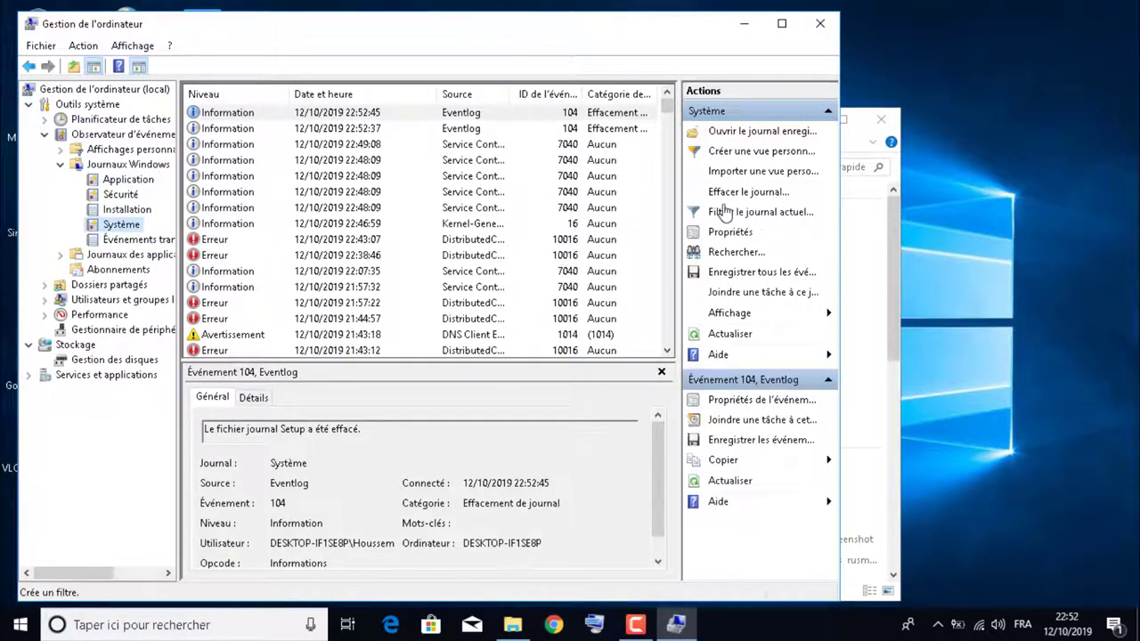
{"action": "left_click", "coordinate": [740, 192]}
{"action": "left_click", "coordinate": [311, 116]}
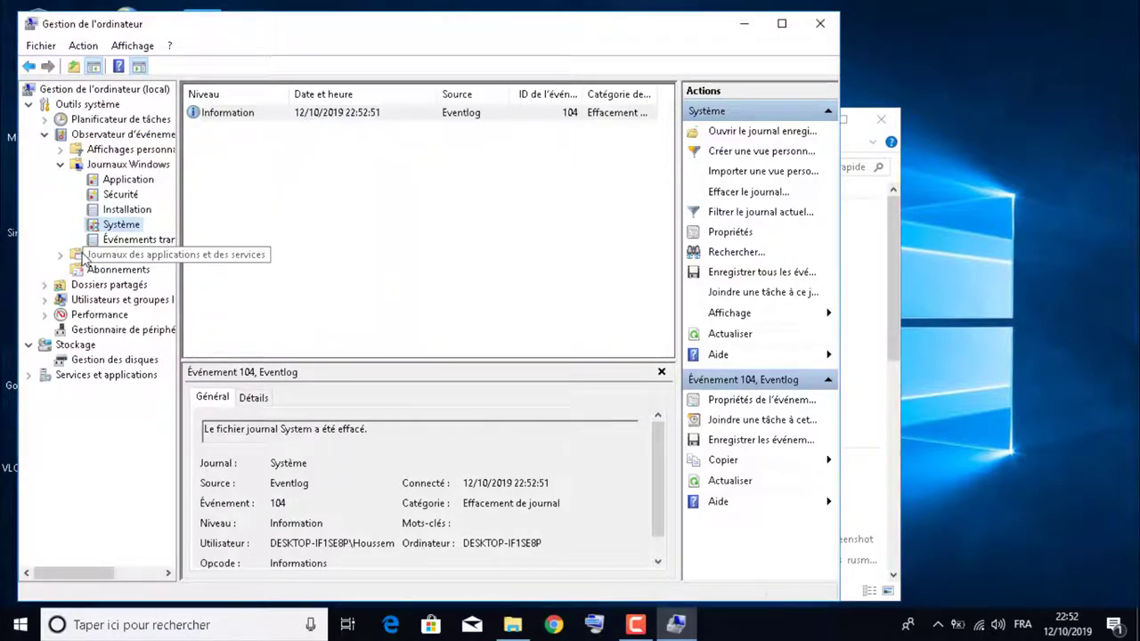
Step: View the Événements transférés log, and close the Computer Management console and File Explorer
{"action": "left_click", "coordinate": [145, 242]}
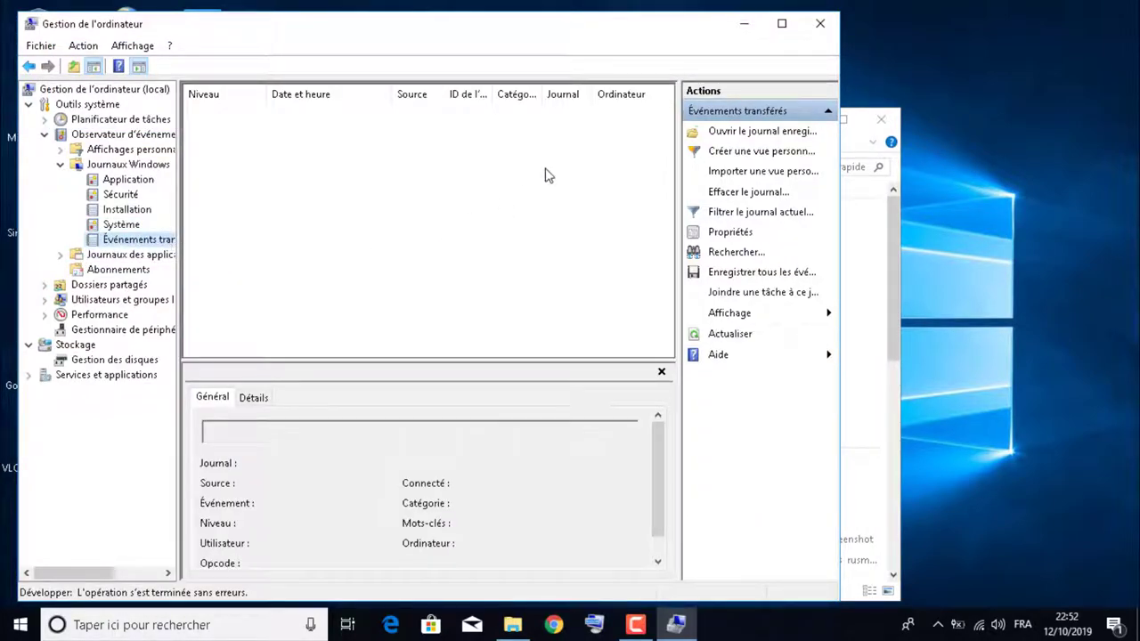
{"action": "left_click", "coordinate": [821, 24]}
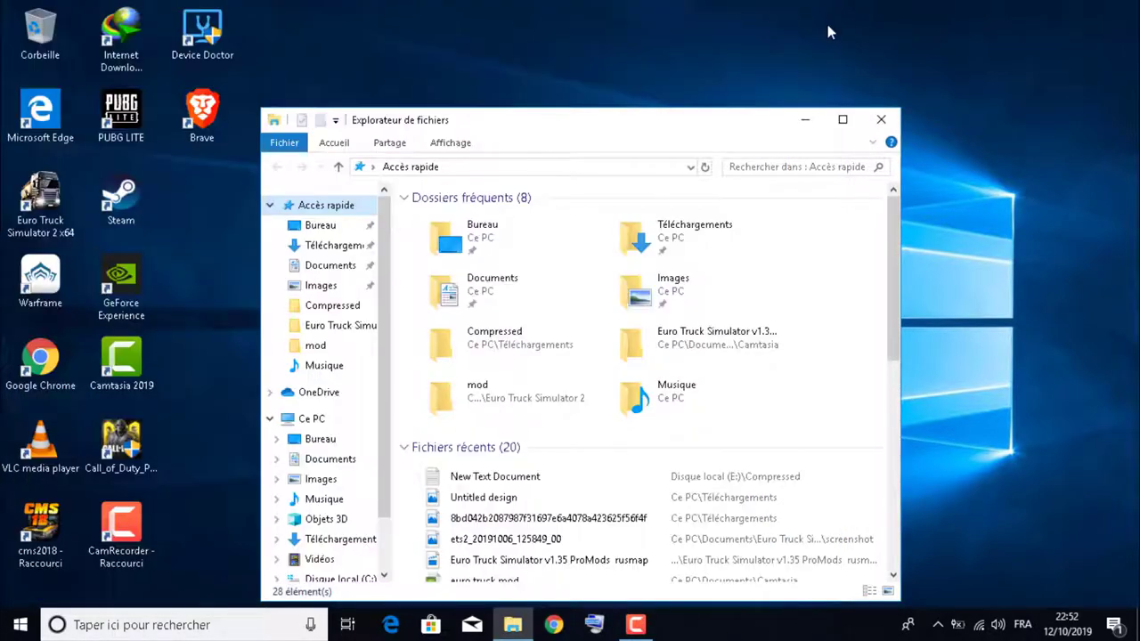
{"action": "left_click", "coordinate": [880, 118]}
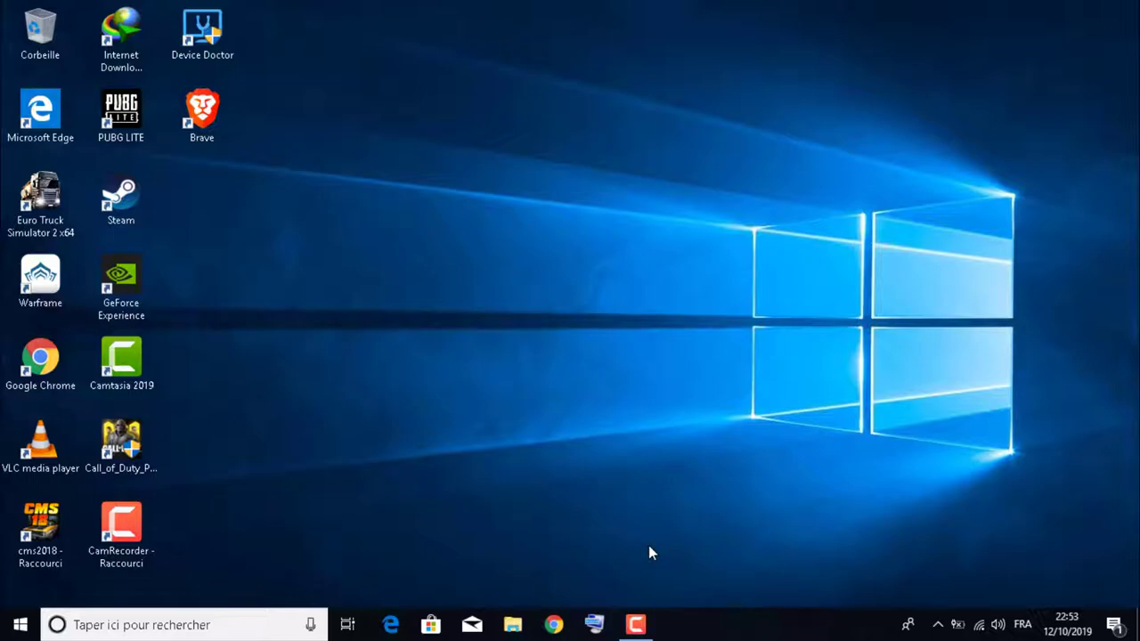
{"action": "left_click", "coordinate": [635, 625]}
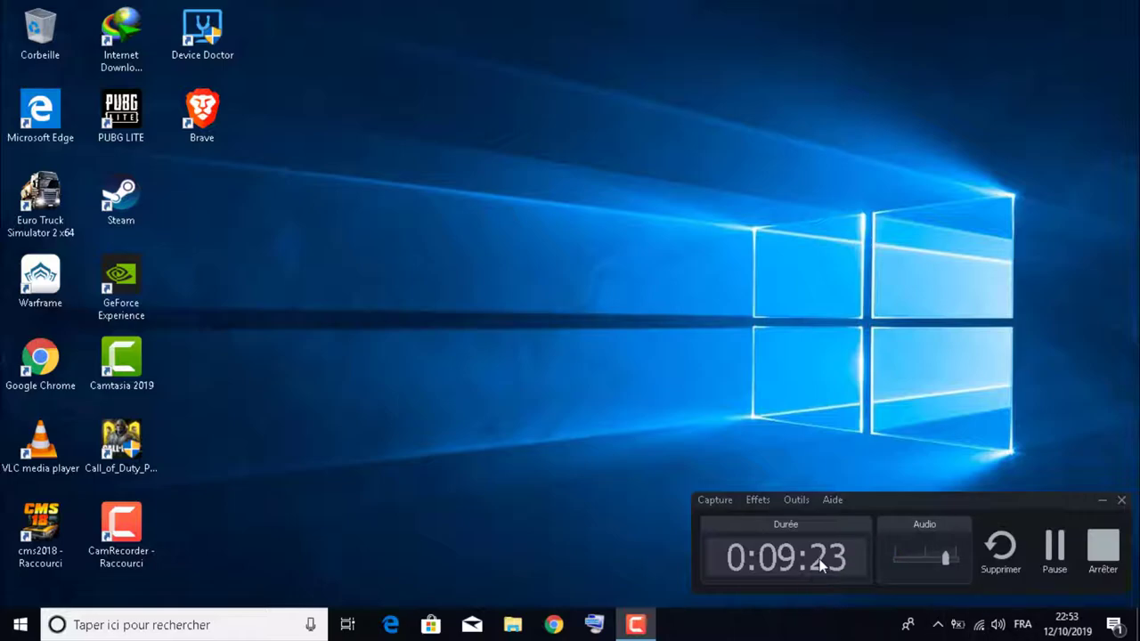
{"action": "right_click", "coordinate": [718, 631]}
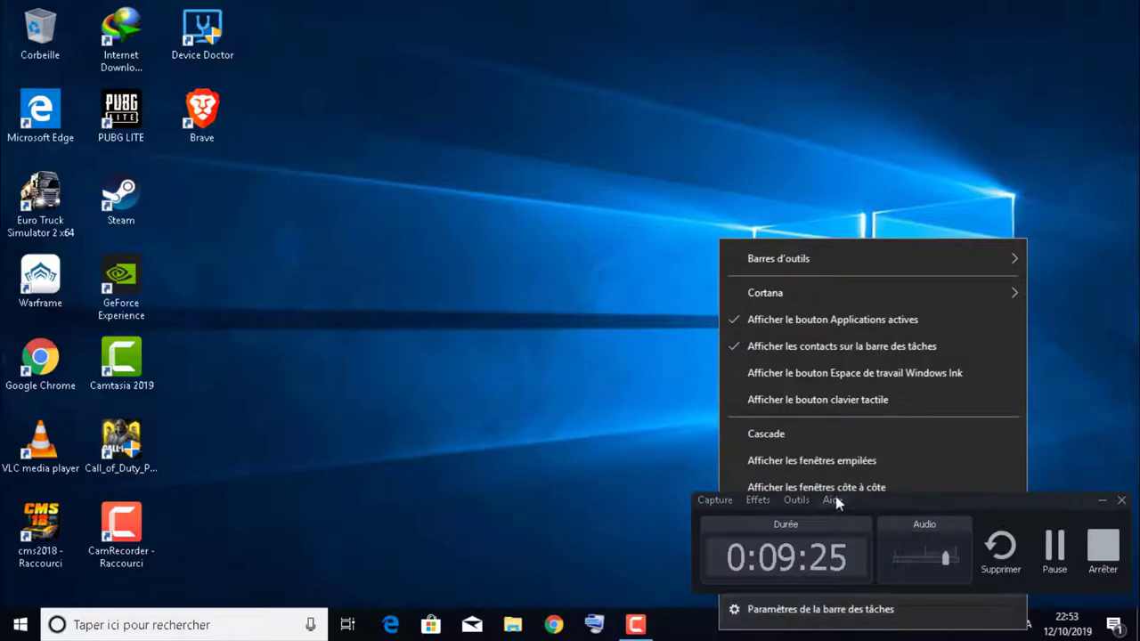
{"action": "left_click", "coordinate": [1105, 503]}
{"action": "left_click", "coordinate": [1103, 502]}
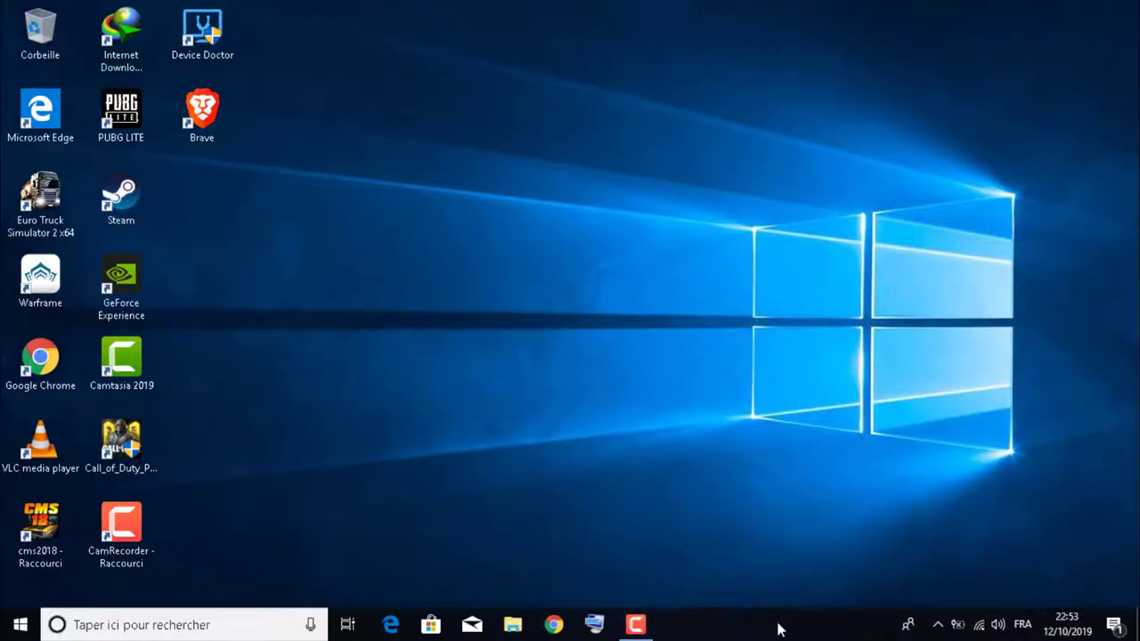
Step: Open the Task Manager and go to the detailed process entry of Camtasia Recorder 2019
{"action": "right_click", "coordinate": [738, 633]}
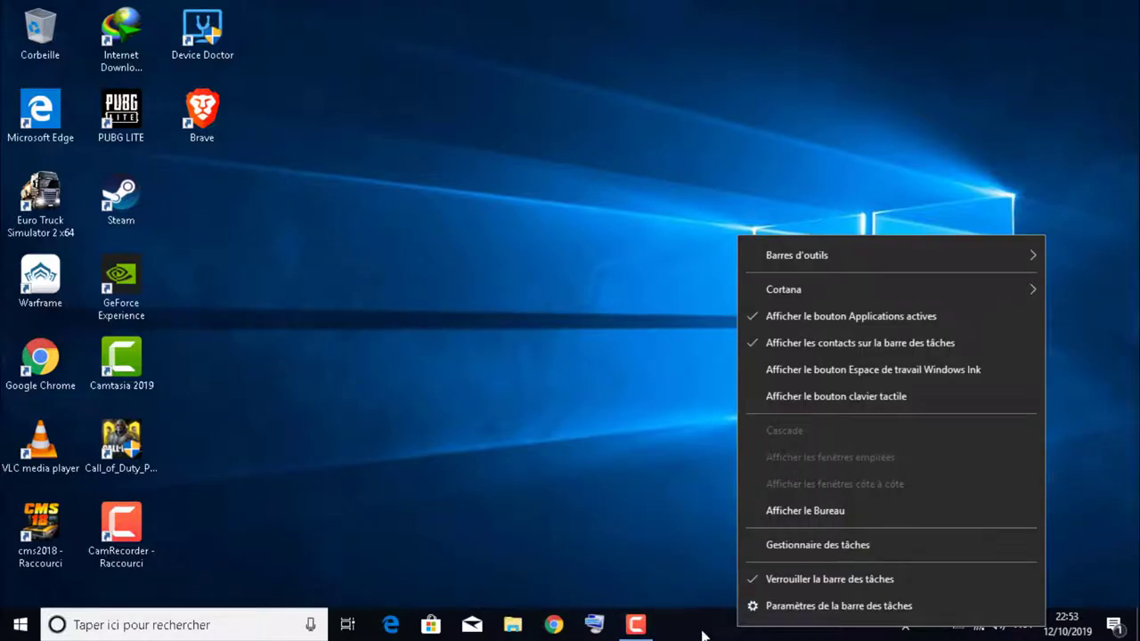
{"action": "left_click", "coordinate": [823, 545]}
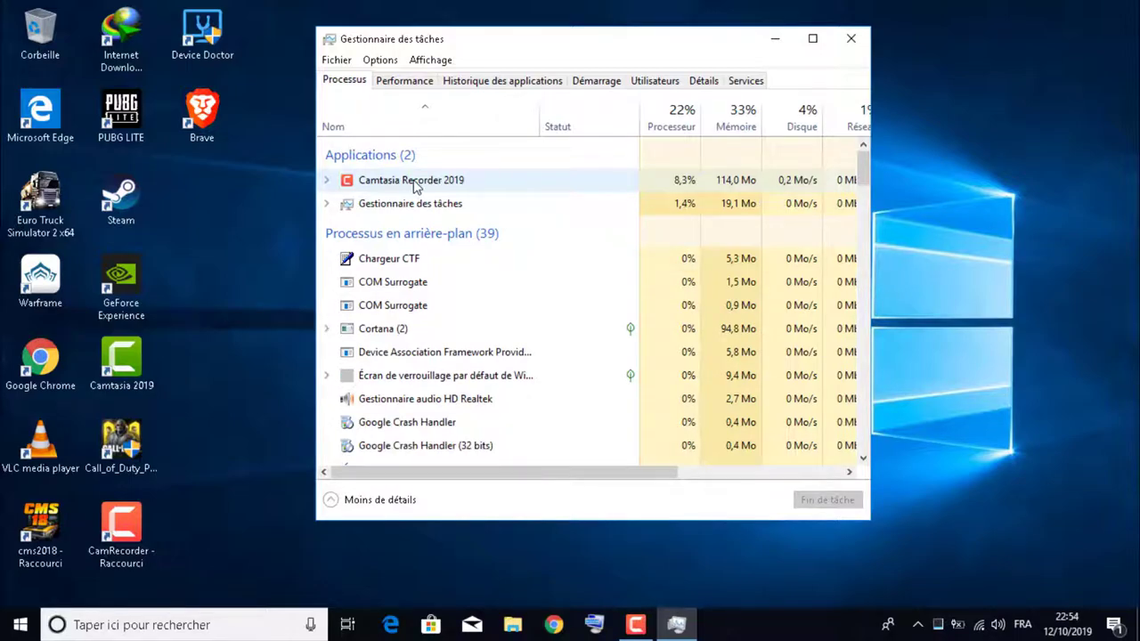
{"action": "right_click", "coordinate": [416, 186]}
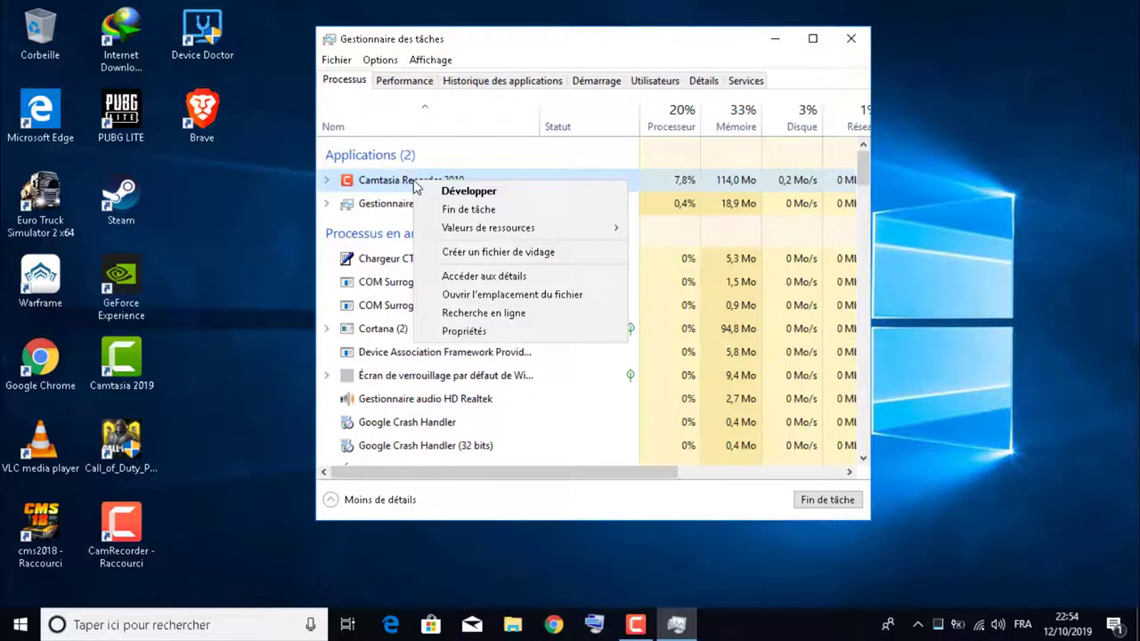
{"action": "left_click", "coordinate": [535, 283]}
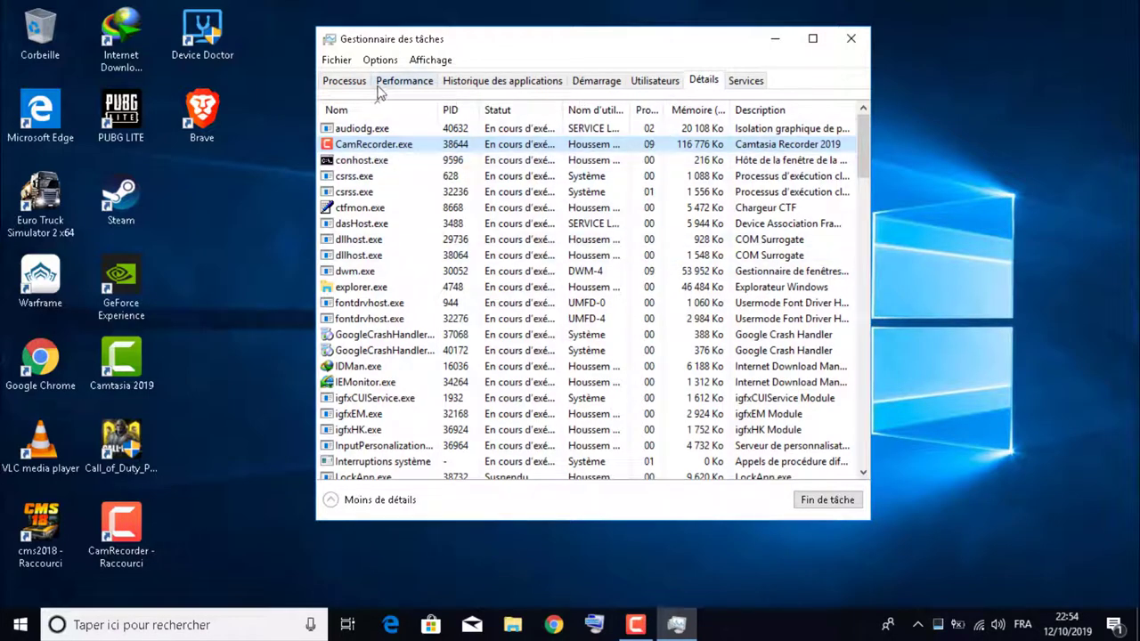
{"action": "left_click", "coordinate": [347, 85]}
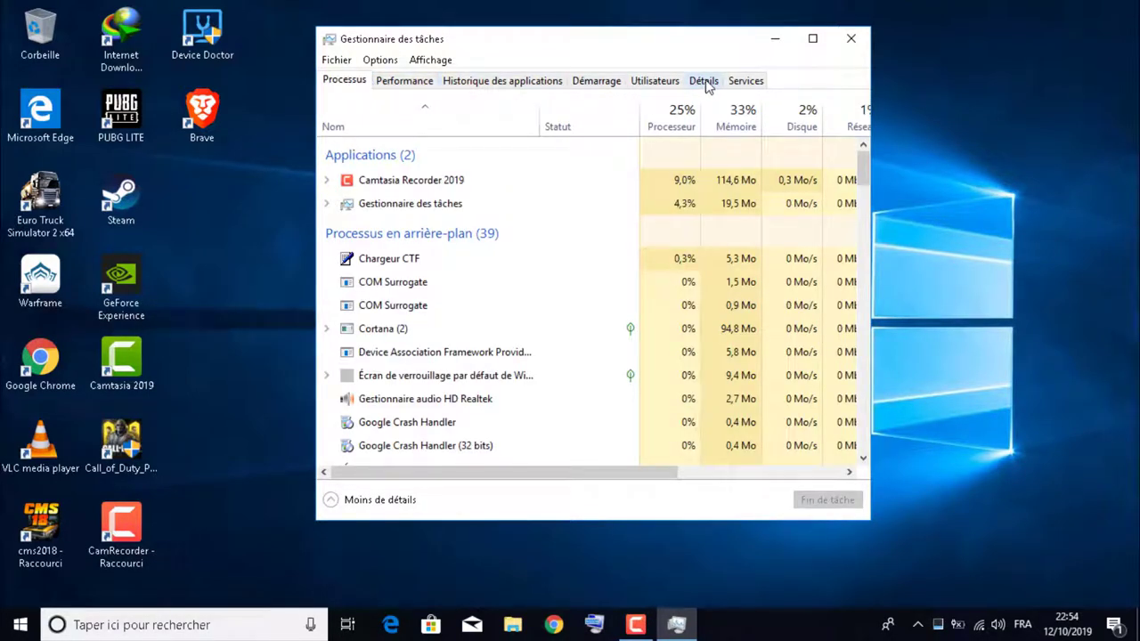
{"action": "left_click", "coordinate": [704, 81]}
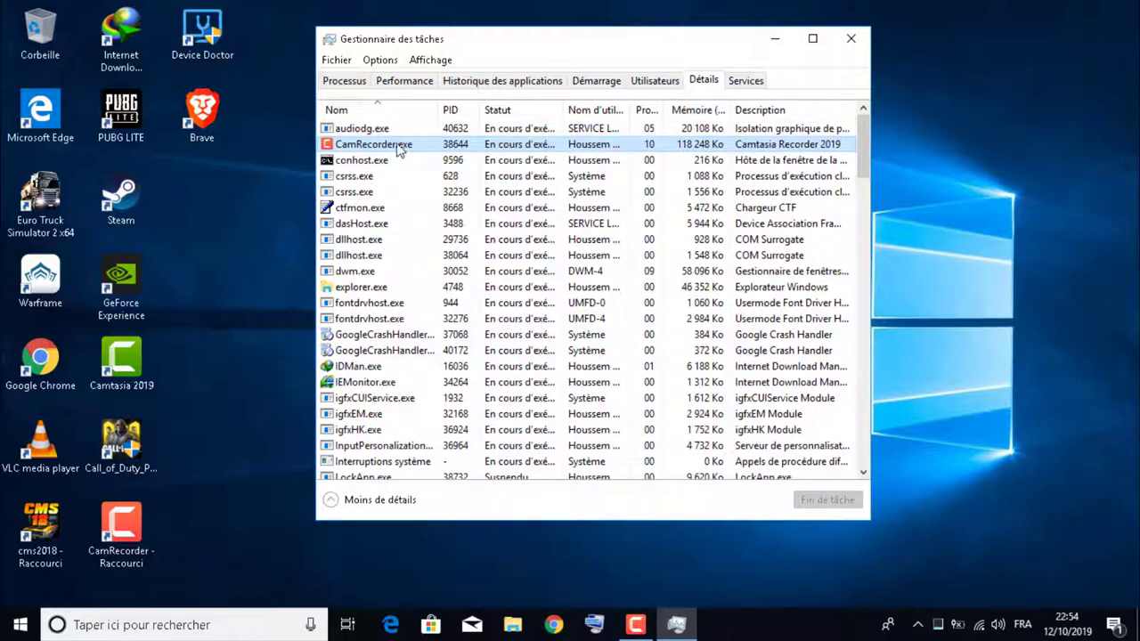
Step: View the priority choices for CamRecorder.exe, and confirm its processor affinity with UC 0 and UC 1 allowed
{"action": "right_click", "coordinate": [395, 147]}
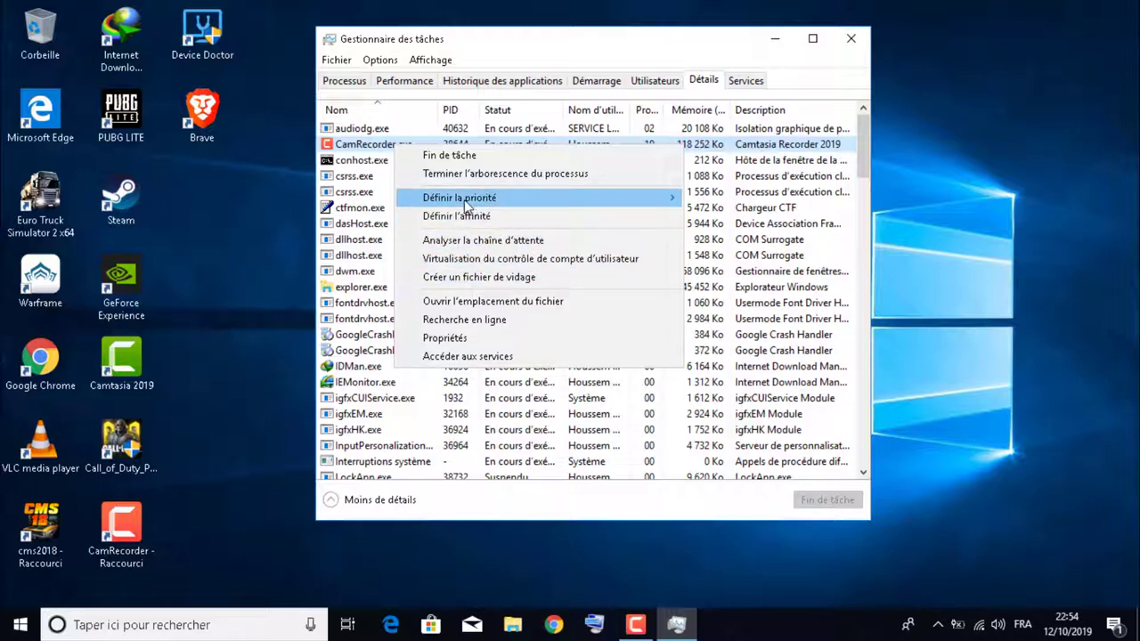
{"action": "mouse_move", "coordinate": [456, 206]}
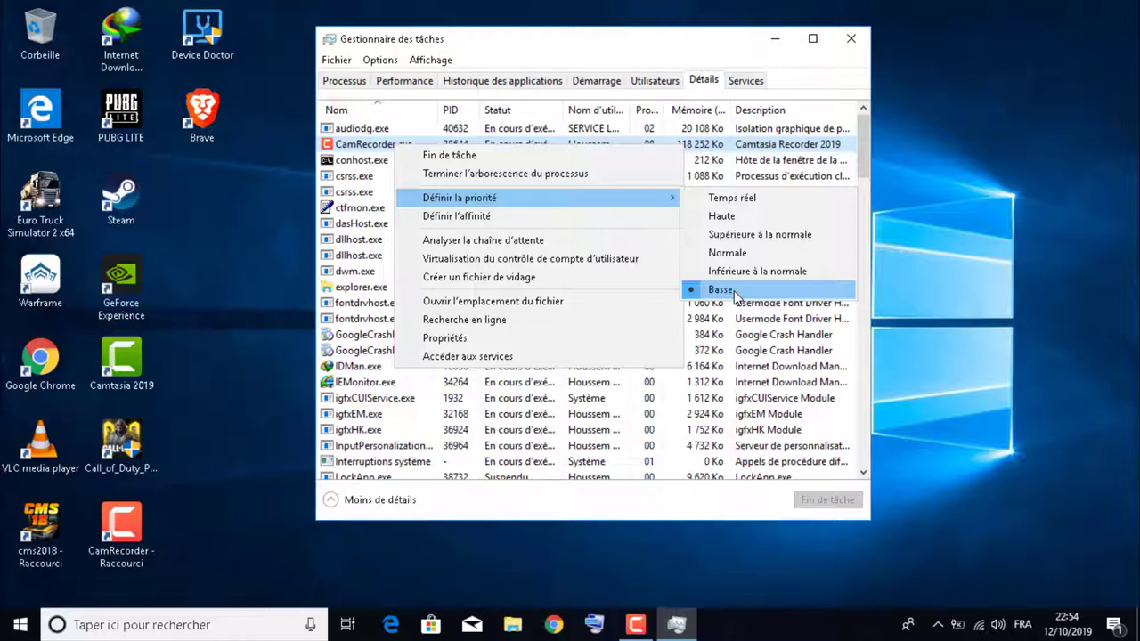
{"action": "left_click", "coordinate": [489, 225]}
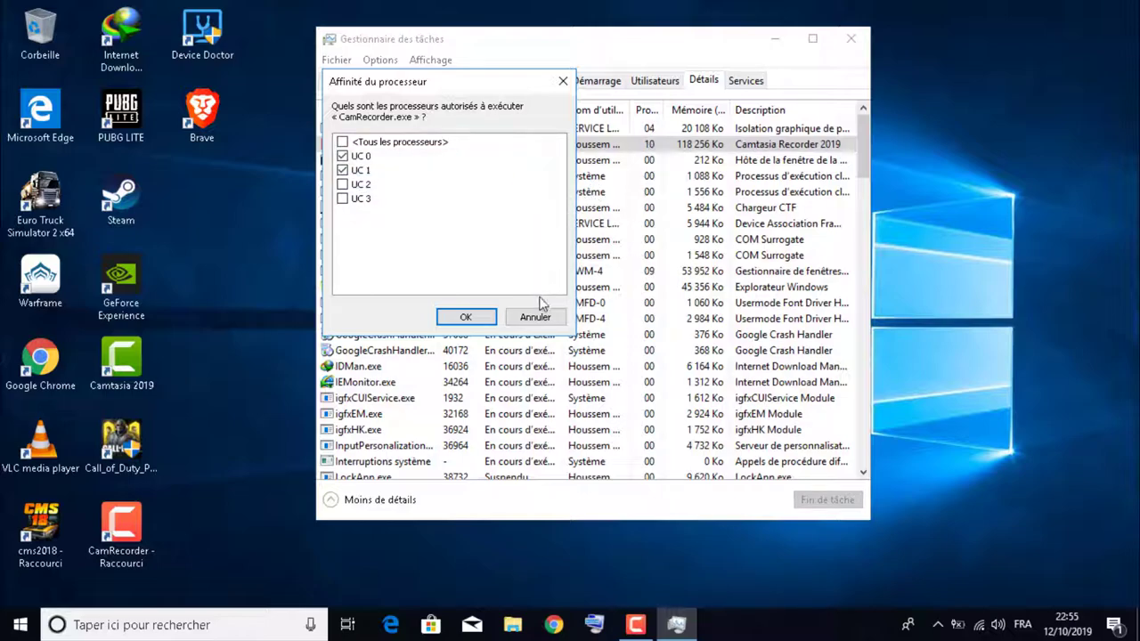
{"action": "left_click", "coordinate": [482, 322]}
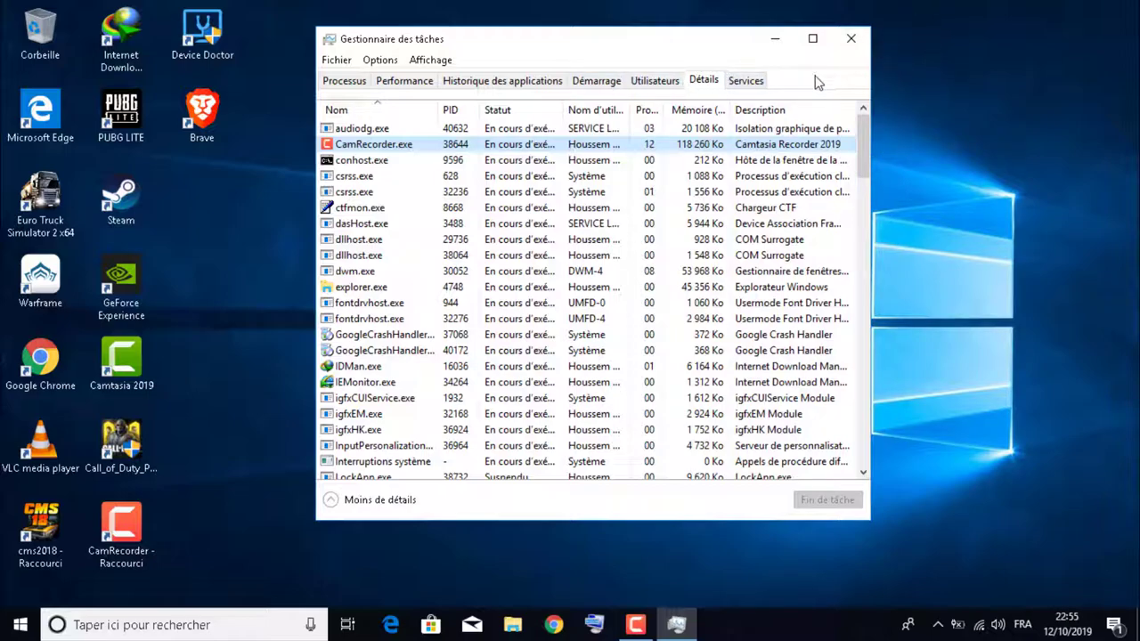
Step: Widen the startup impact column for the startup programs, switch Internet Download Manager's startup on and back off, and close the Task Manager
{"action": "left_click", "coordinate": [595, 82]}
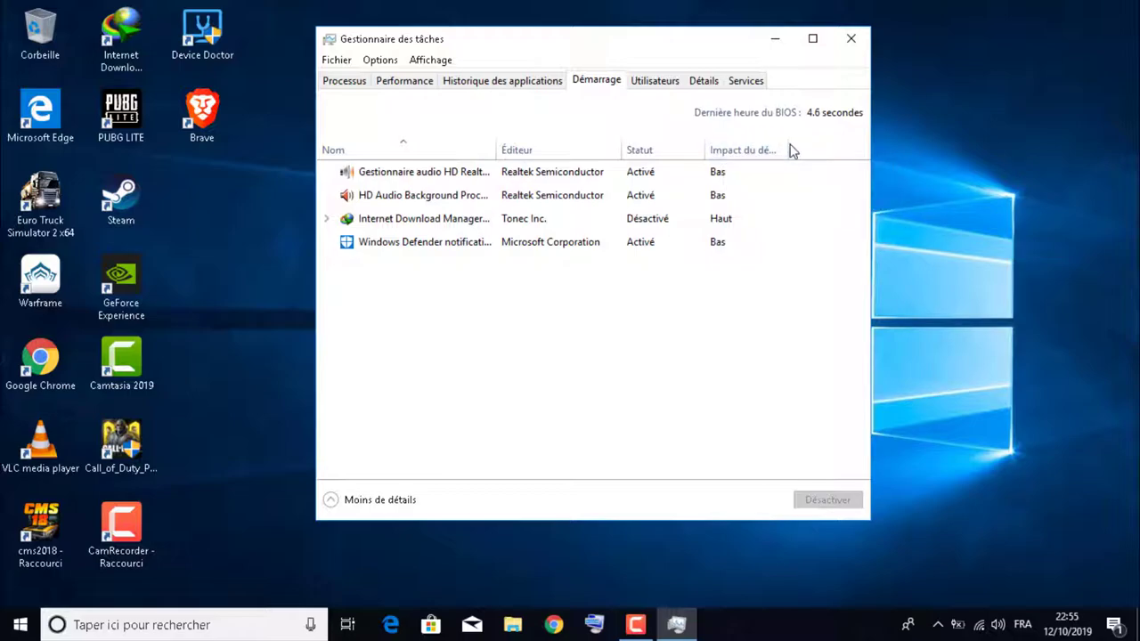
{"action": "left_click_drag", "start_coordinate": [791, 150], "coordinate": [831, 147]}
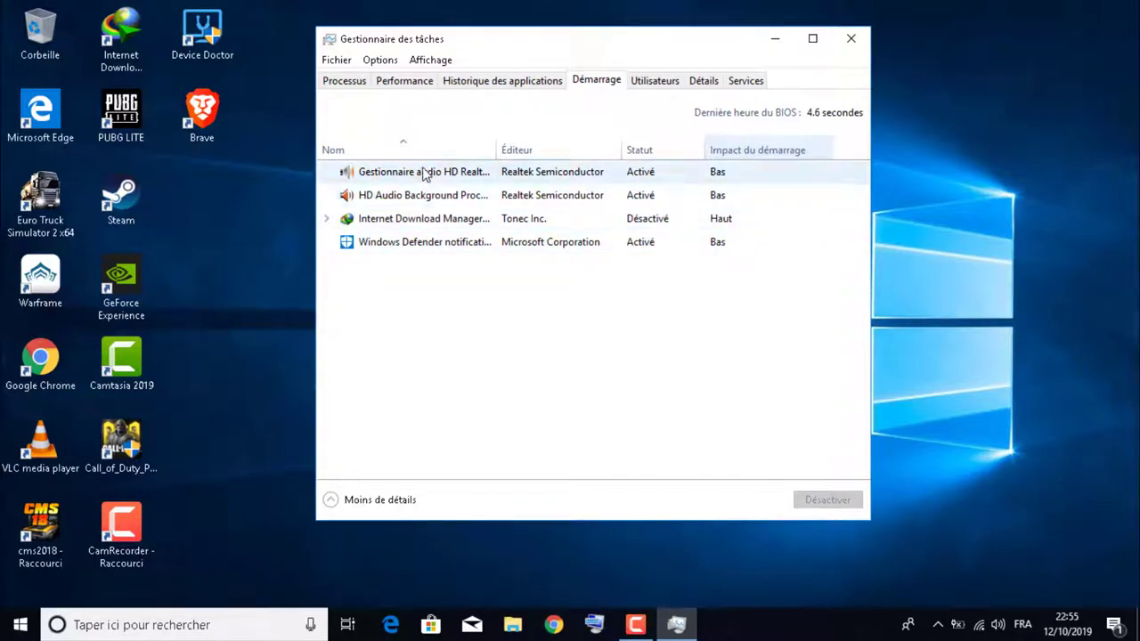
{"action": "left_click", "coordinate": [641, 225]}
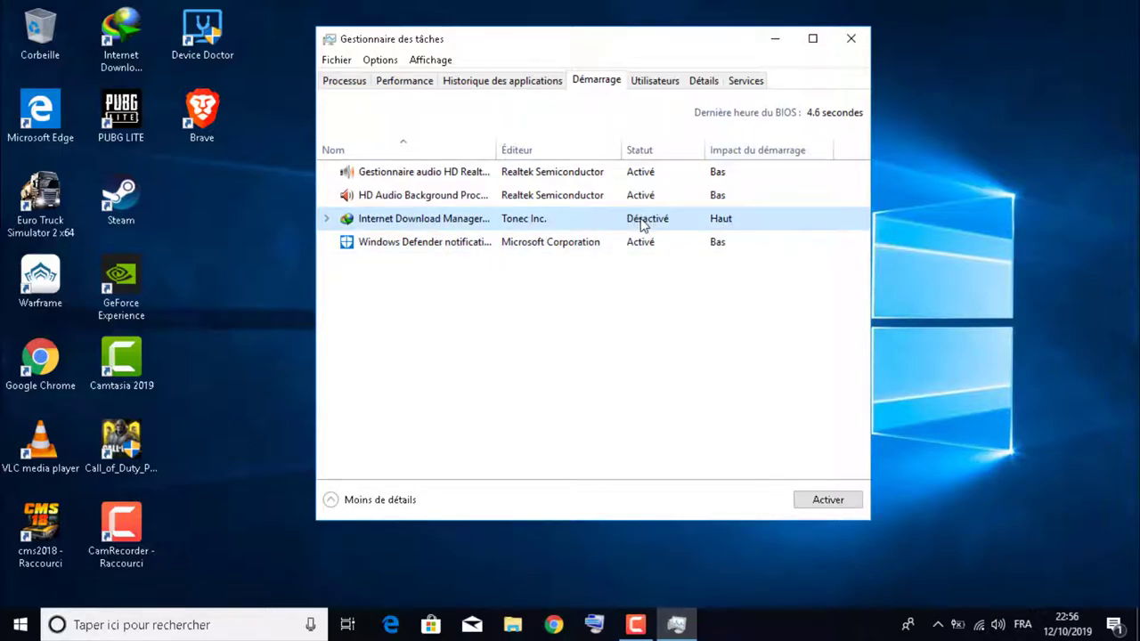
{"action": "left_click", "coordinate": [838, 504]}
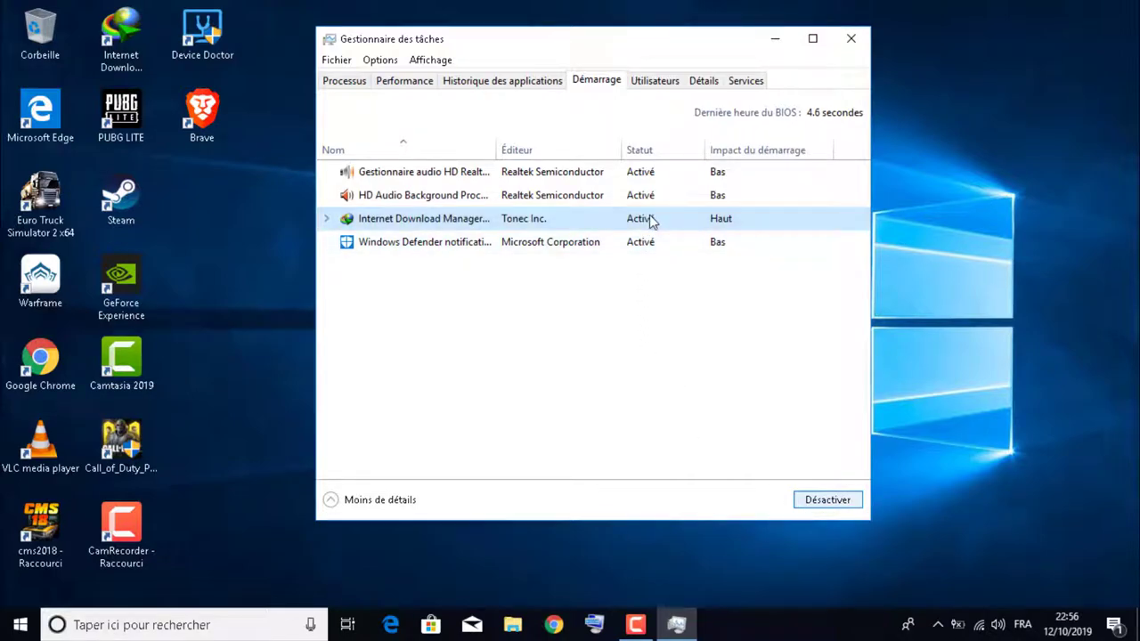
{"action": "left_click", "coordinate": [843, 503]}
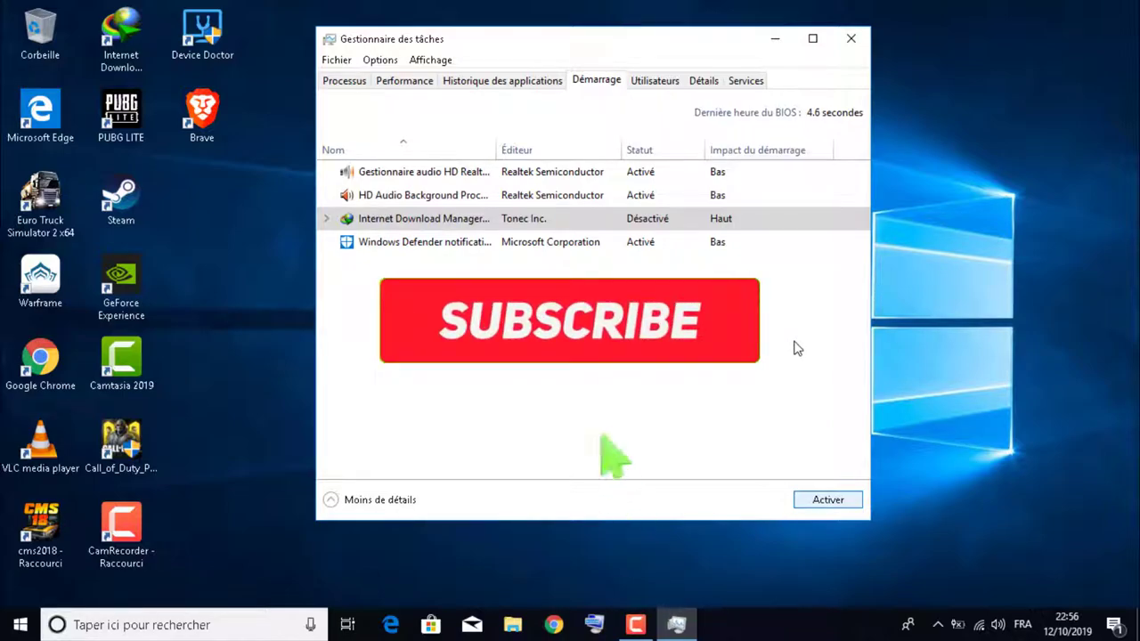
{"action": "left_click", "coordinate": [851, 38]}
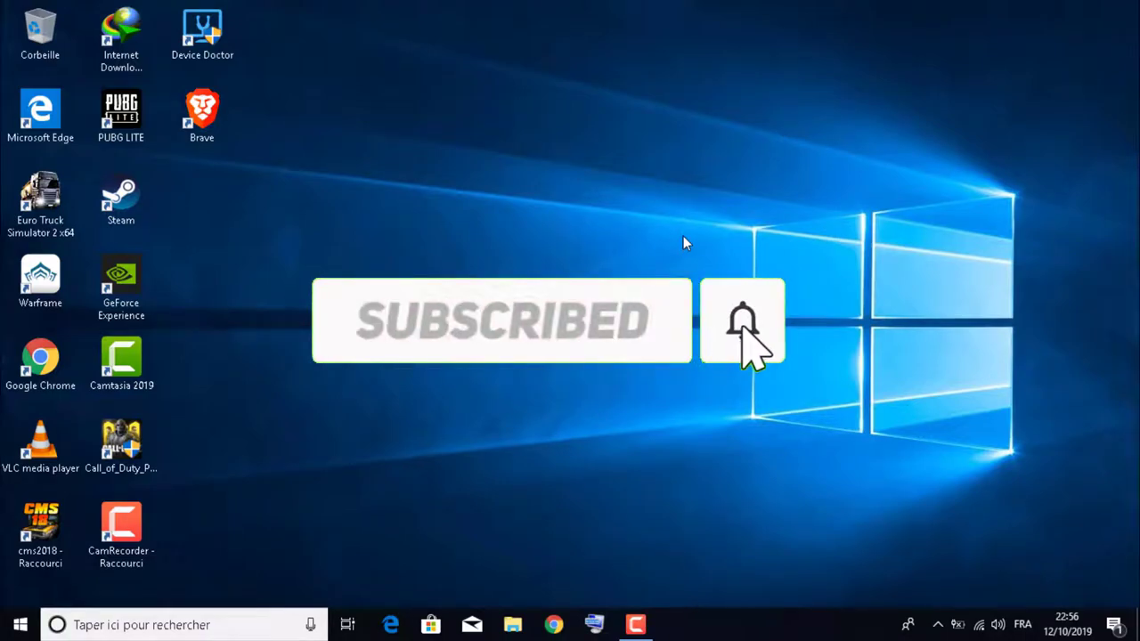
Step: Open the NVIDIA Control Panel from the desktop and view the page for adjusting image settings with preview
{"action": "right_click", "coordinate": [516, 200]}
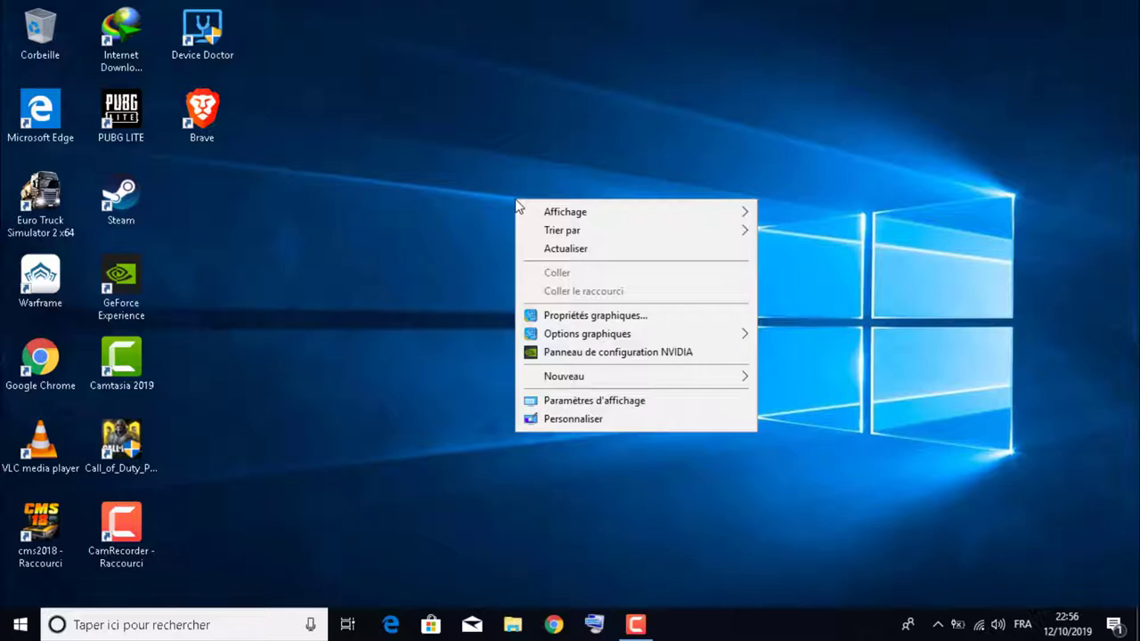
{"action": "left_click", "coordinate": [616, 357]}
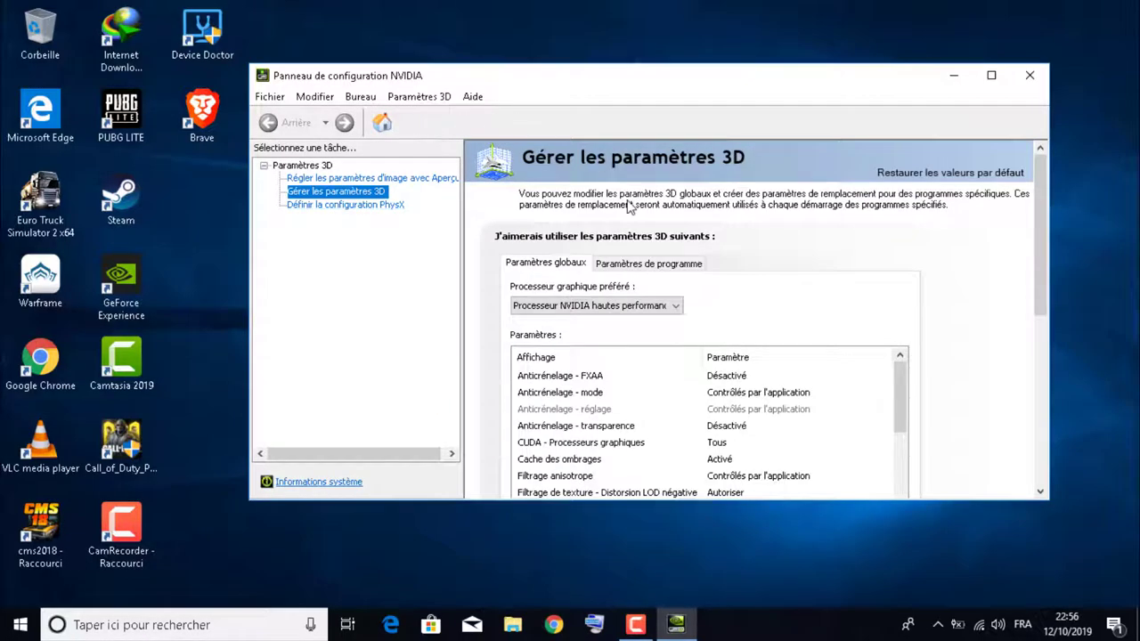
{"action": "left_click", "coordinate": [326, 178]}
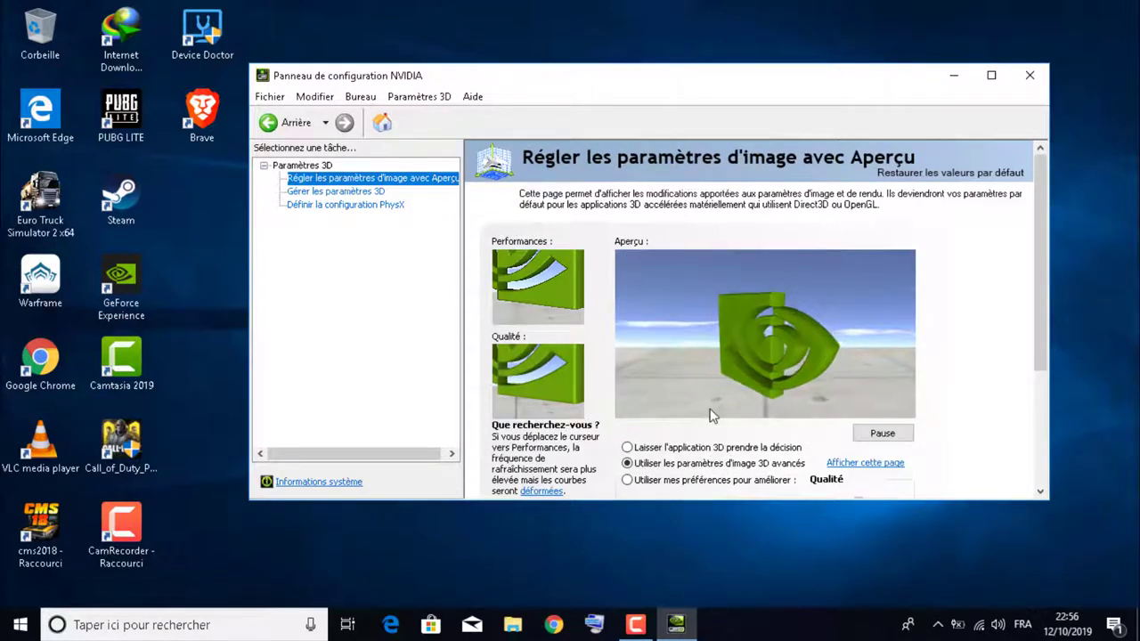
Step: Review the global 3D settings and the preferred graphics processor choices, including Processeur NVIDIA hautes performances, and close the NVIDIA Control Panel
{"action": "left_click", "coordinate": [301, 195]}
{"action": "left_click", "coordinate": [669, 312]}
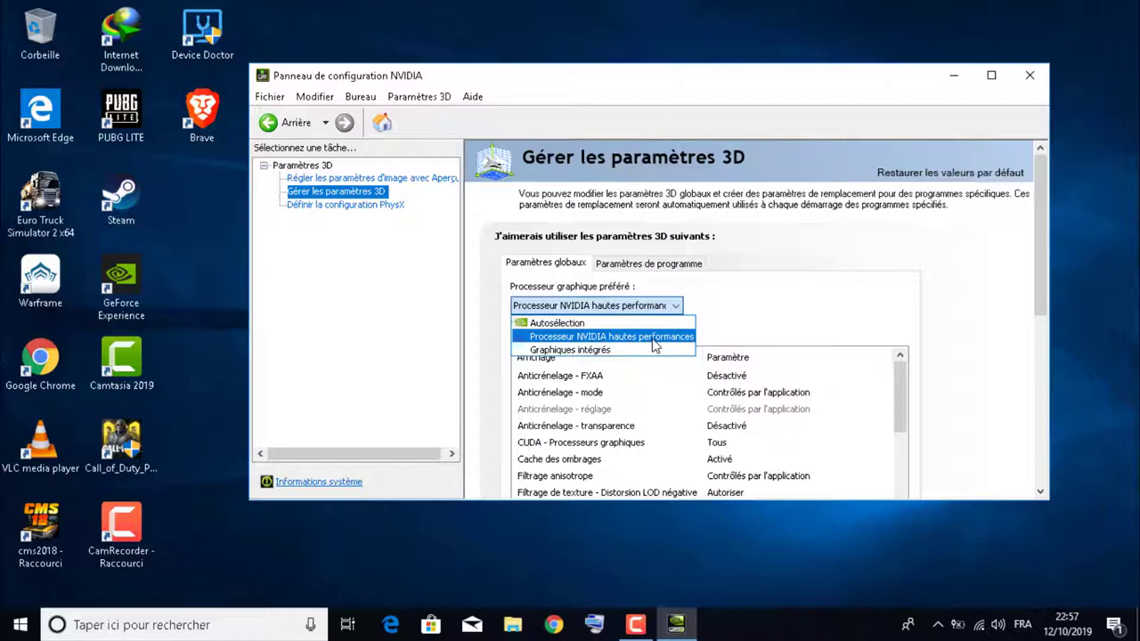
{"action": "left_click", "coordinate": [1042, 300]}
{"action": "left_click", "coordinate": [1041, 374]}
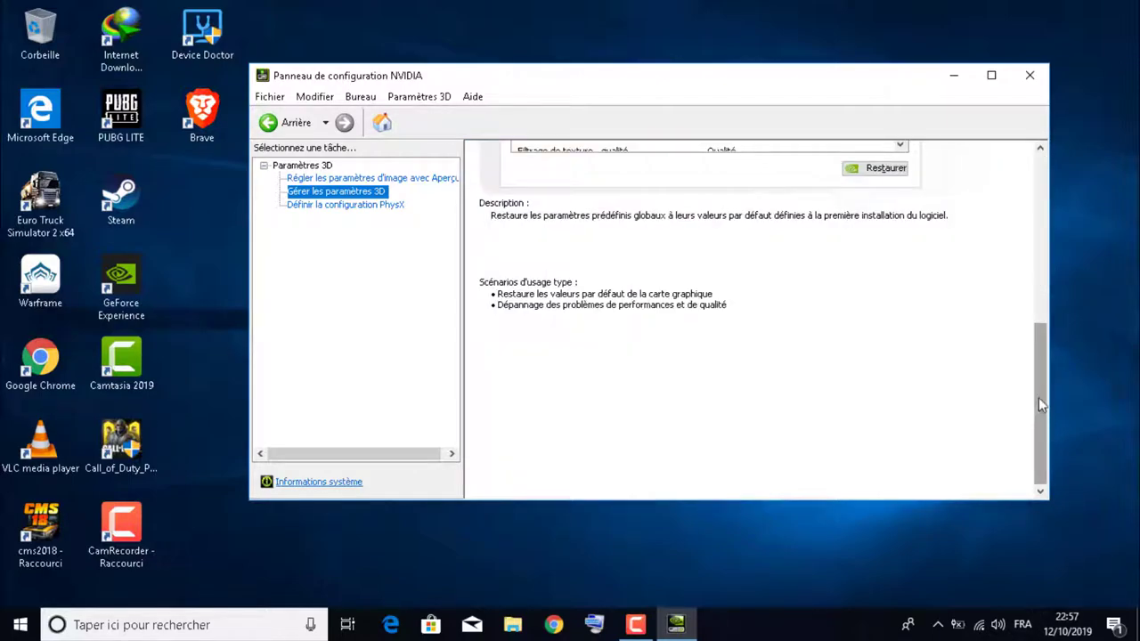
{"action": "left_click_drag", "start_coordinate": [1038, 400], "coordinate": [1038, 318]}
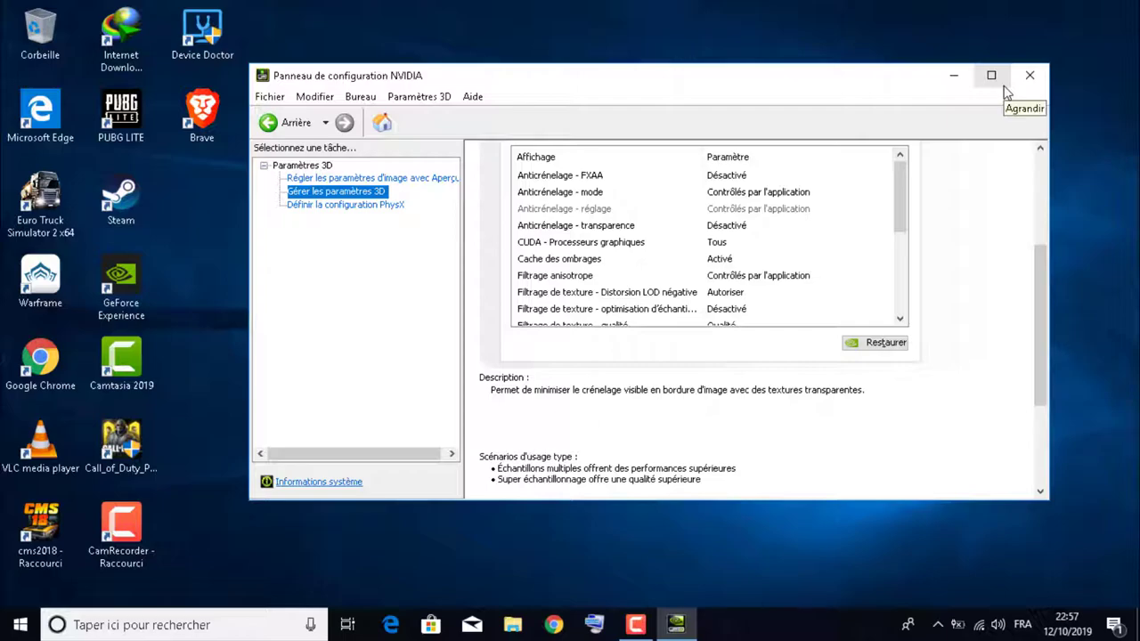
{"action": "left_click", "coordinate": [1029, 75]}
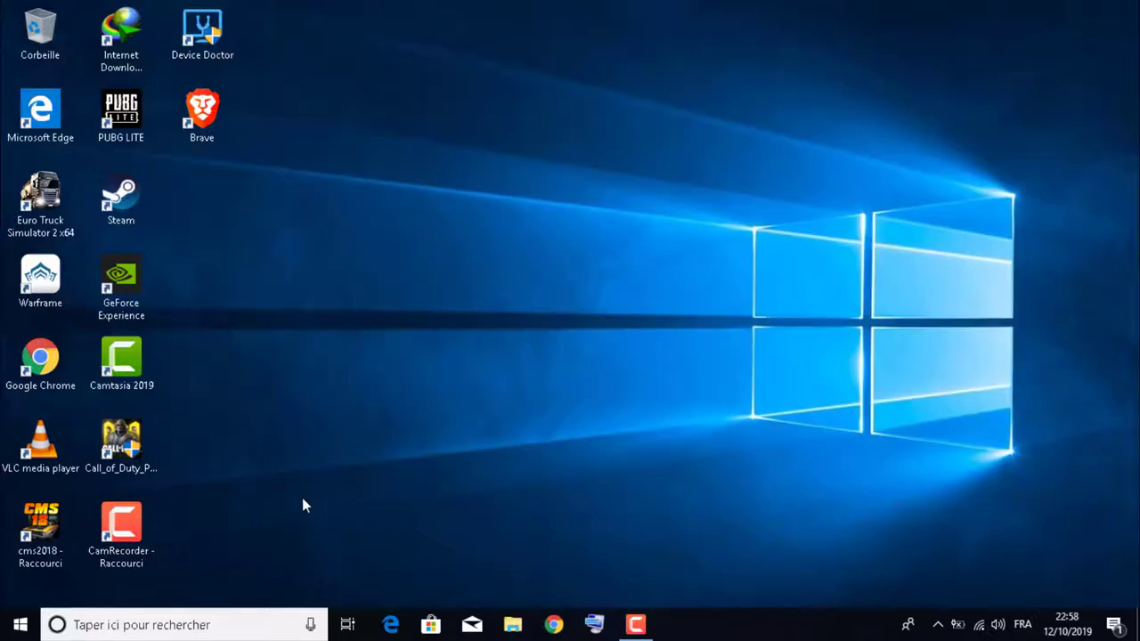
Step: Open the file explorer at Ce PC and start Disk Cleanup from the properties of Disque local (C:)
{"action": "left_click", "coordinate": [515, 626]}
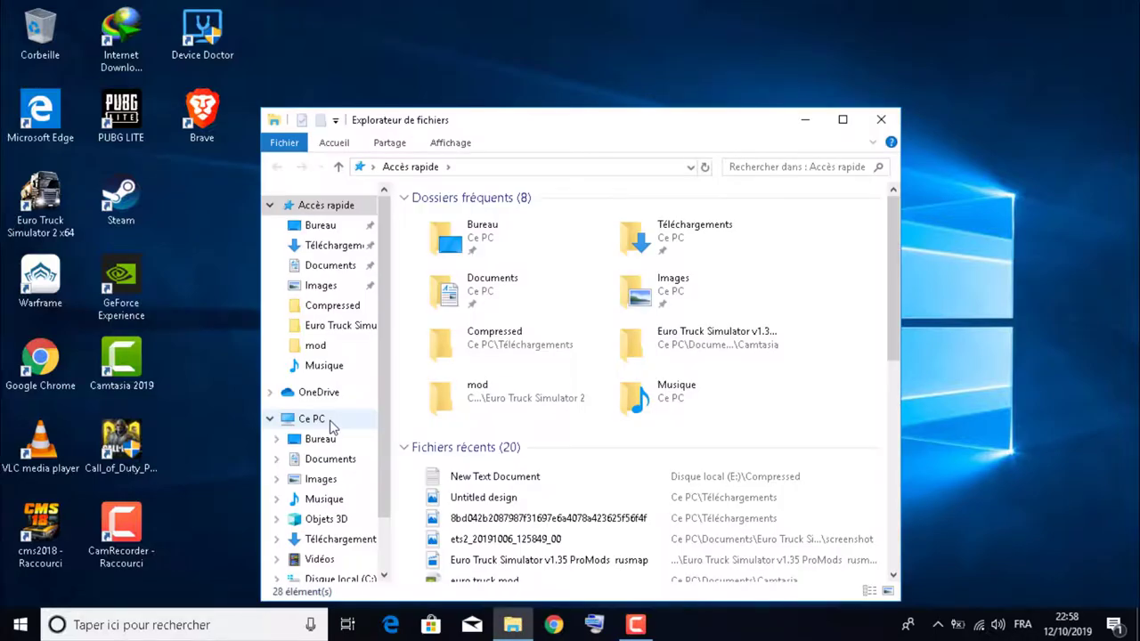
{"action": "left_click", "coordinate": [314, 419]}
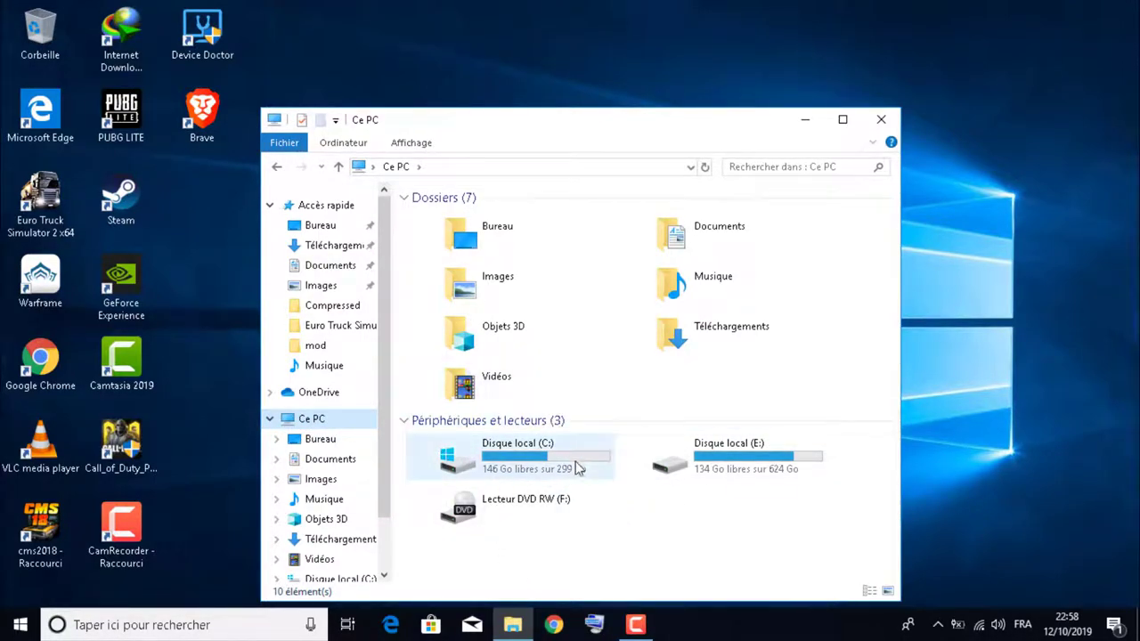
{"action": "right_click", "coordinate": [531, 452]}
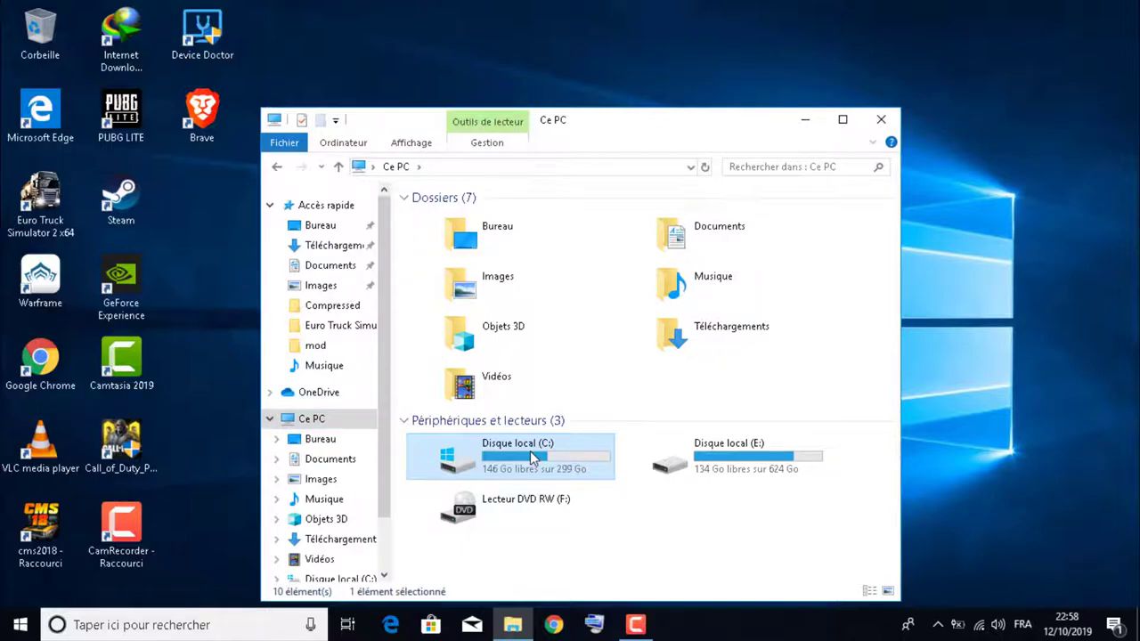
{"action": "left_click", "coordinate": [570, 439]}
{"action": "left_click", "coordinate": [854, 481]}
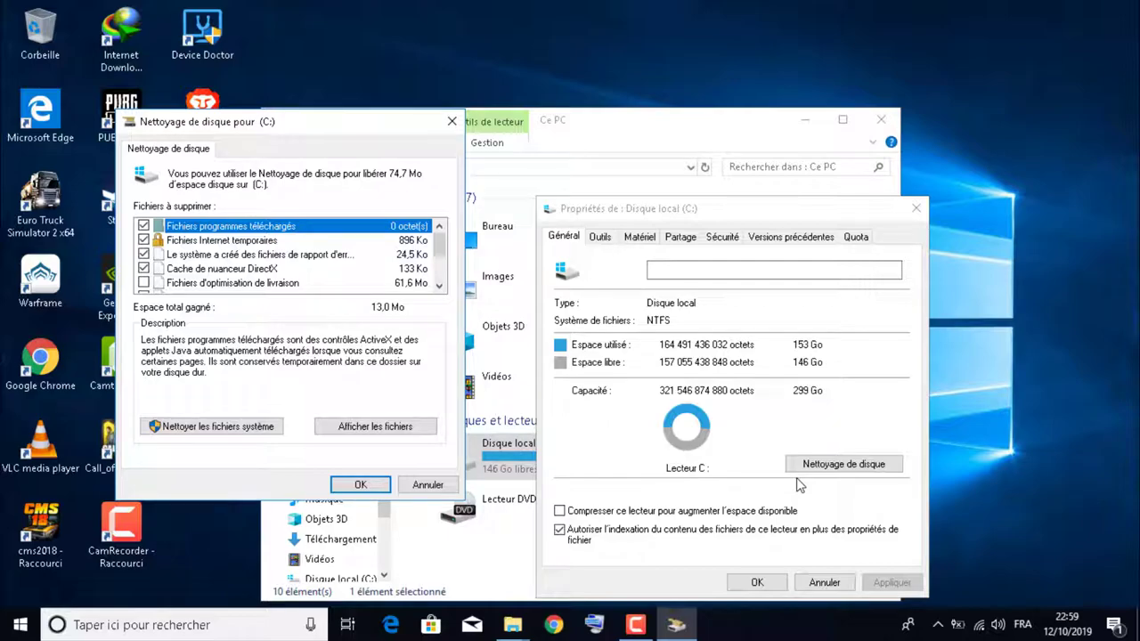
Step: Review the C: drive's cleanup categories, include the delivery optimization files, and extend the cleanup to system files
{"action": "scroll", "coordinate": [225, 255], "scroll_direction": "down", "scroll_amount": 3}
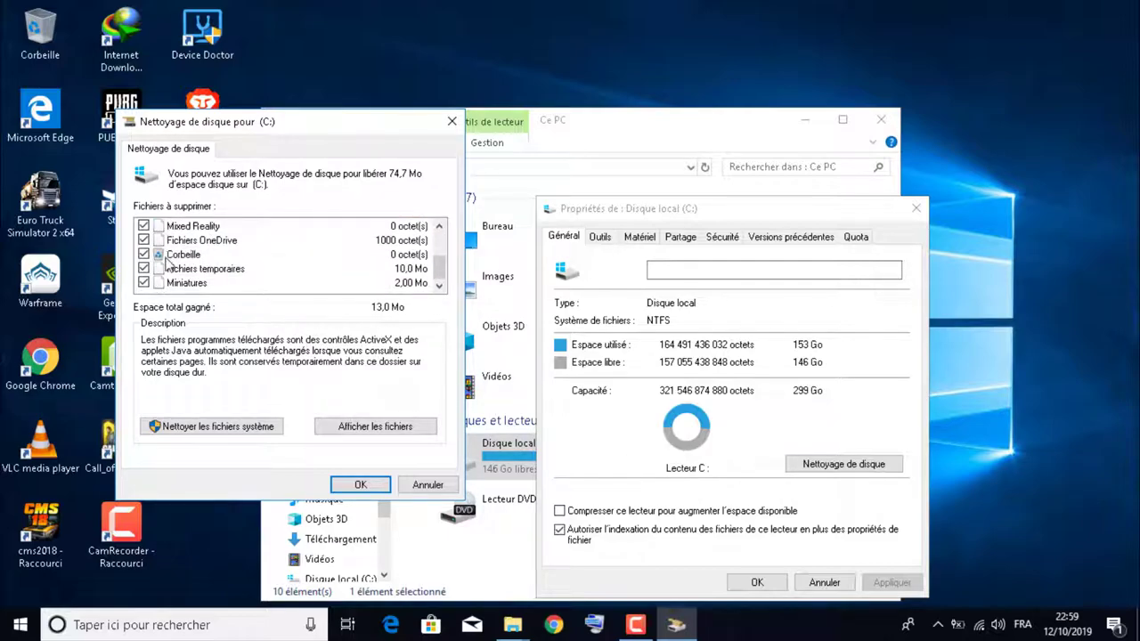
{"action": "scroll", "coordinate": [166, 260], "scroll_direction": "up", "scroll_amount": 4}
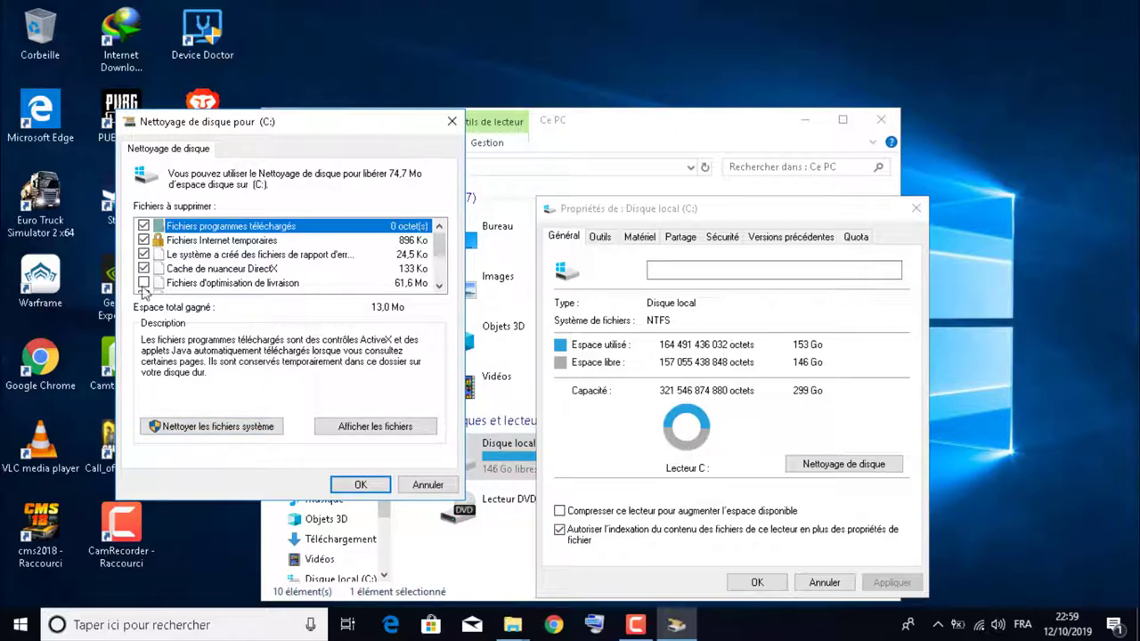
{"action": "scroll", "coordinate": [153, 252], "scroll_direction": "down", "scroll_amount": 1}
{"action": "scroll", "coordinate": [152, 252], "scroll_direction": "down", "scroll_amount": 1}
{"action": "scroll", "coordinate": [152, 252], "scroll_direction": "up", "scroll_amount": 1}
{"action": "left_click", "coordinate": [143, 254]}
{"action": "left_click", "coordinate": [204, 426]}
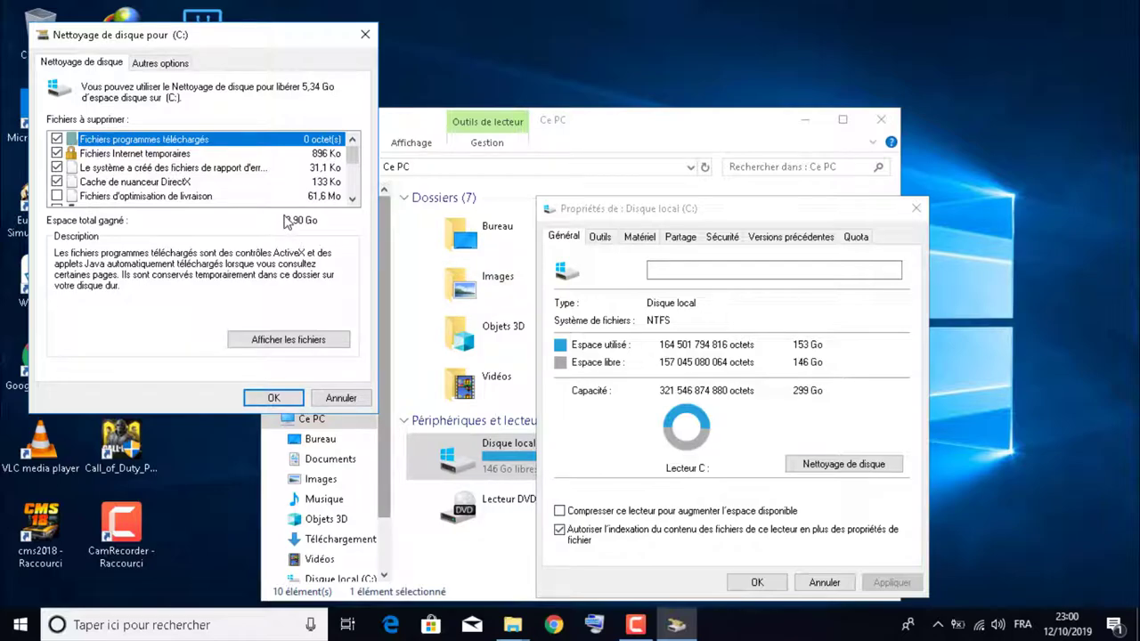
Step: Select every remaining category for the system file cleanup, including delivery optimization files, and close the cleanup, drive properties and file explorer windows
{"action": "left_click", "coordinate": [56, 196]}
{"action": "scroll", "coordinate": [68, 196], "scroll_direction": "down", "scroll_amount": 2}
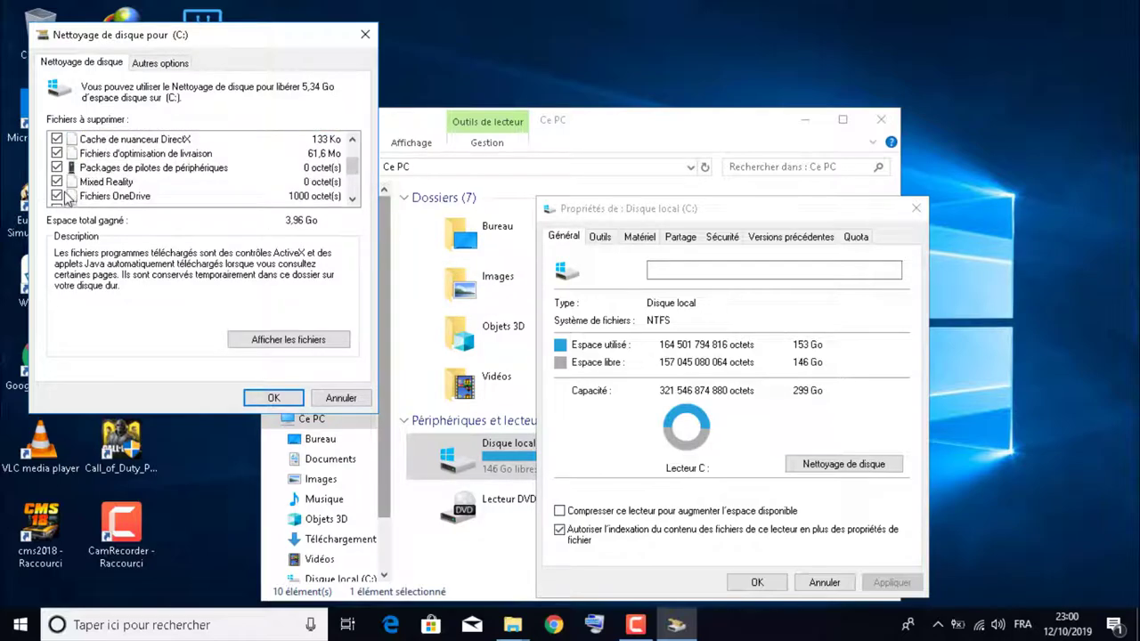
{"action": "scroll", "coordinate": [73, 194], "scroll_direction": "up", "scroll_amount": 2}
{"action": "scroll", "coordinate": [71, 194], "scroll_direction": "down", "scroll_amount": 1}
{"action": "scroll", "coordinate": [62, 196], "scroll_direction": "down", "scroll_amount": 2}
{"action": "left_click", "coordinate": [56, 181]}
{"action": "scroll", "coordinate": [110, 200], "scroll_direction": "up", "scroll_amount": 3}
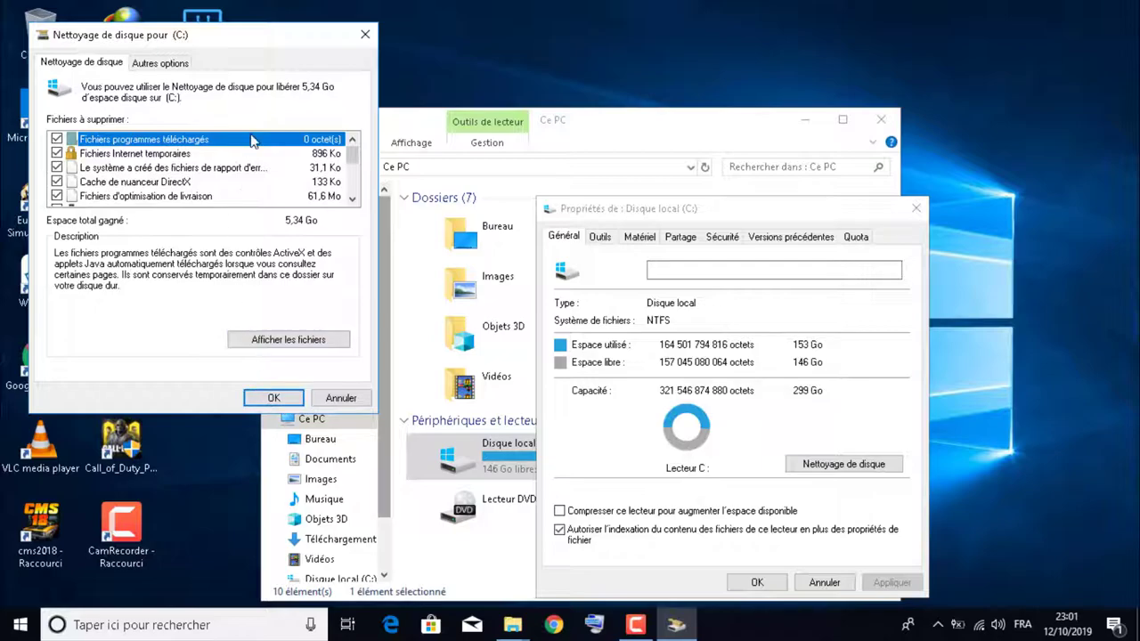
{"action": "left_click", "coordinate": [365, 34]}
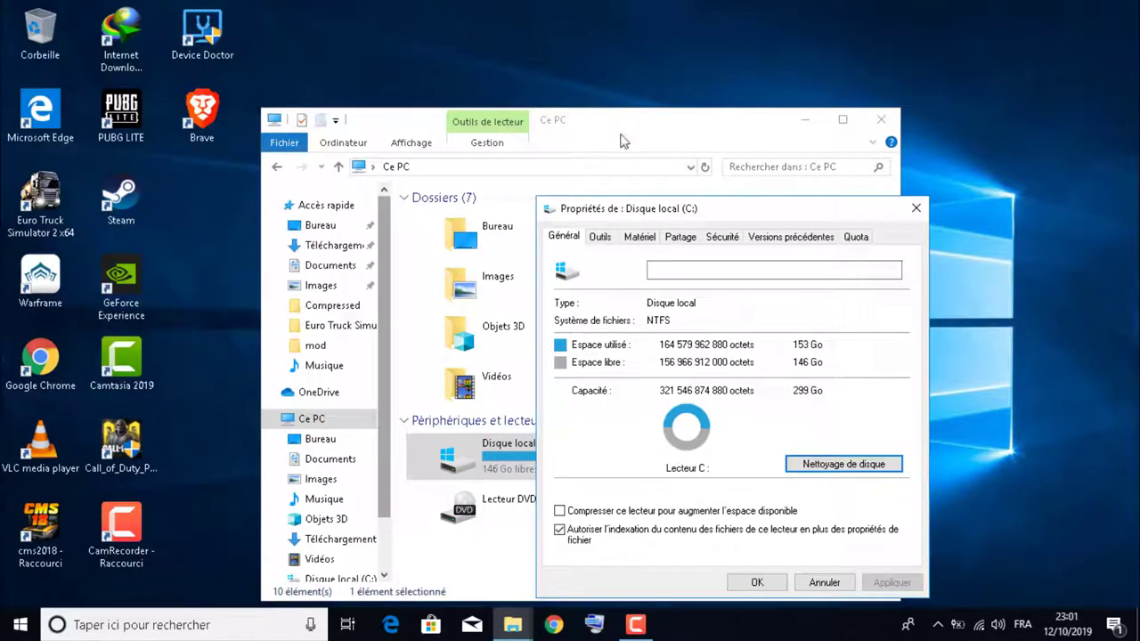
{"action": "left_click", "coordinate": [916, 209]}
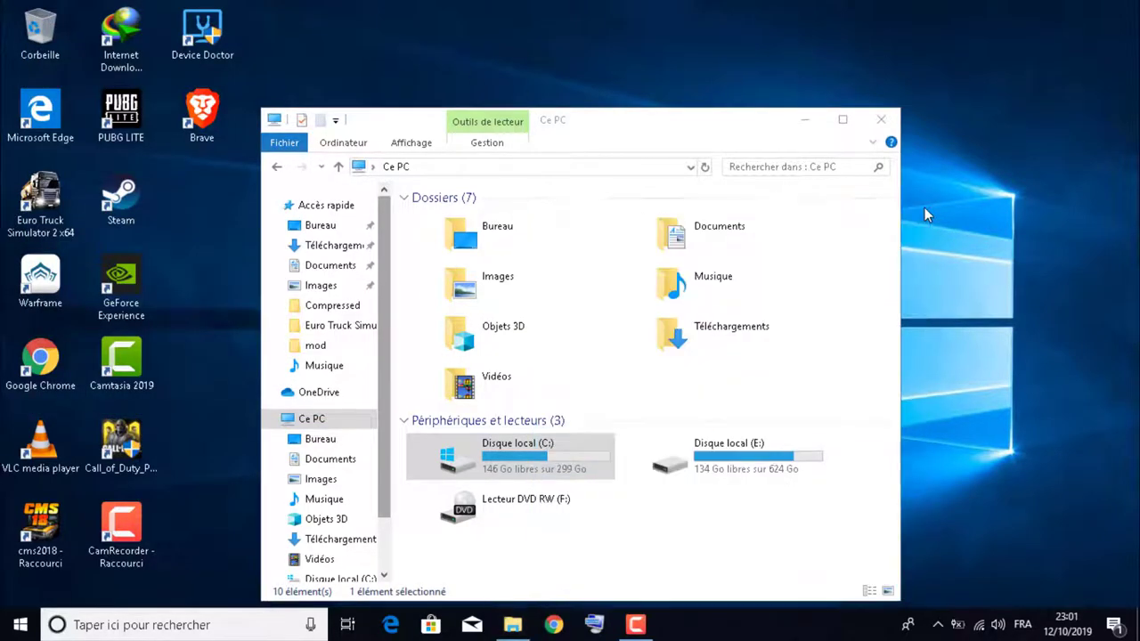
{"action": "left_click", "coordinate": [882, 121]}
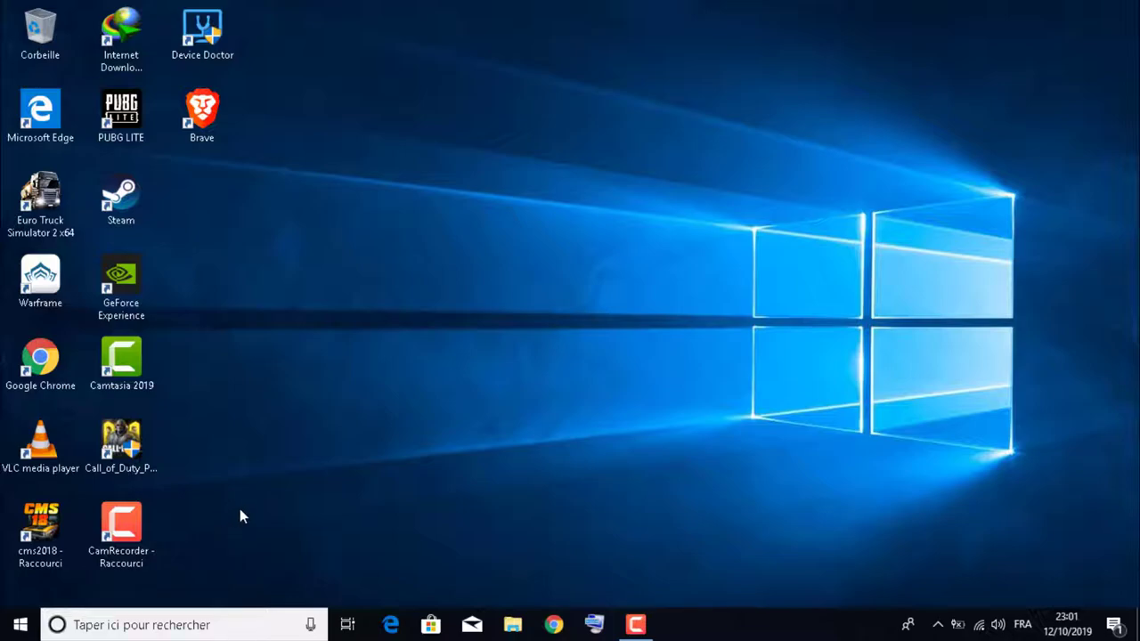
Step: Run sfc /scannow in Windows PowerShell as administrator and minimize its window while the scan runs
{"action": "right_click", "coordinate": [20, 629]}
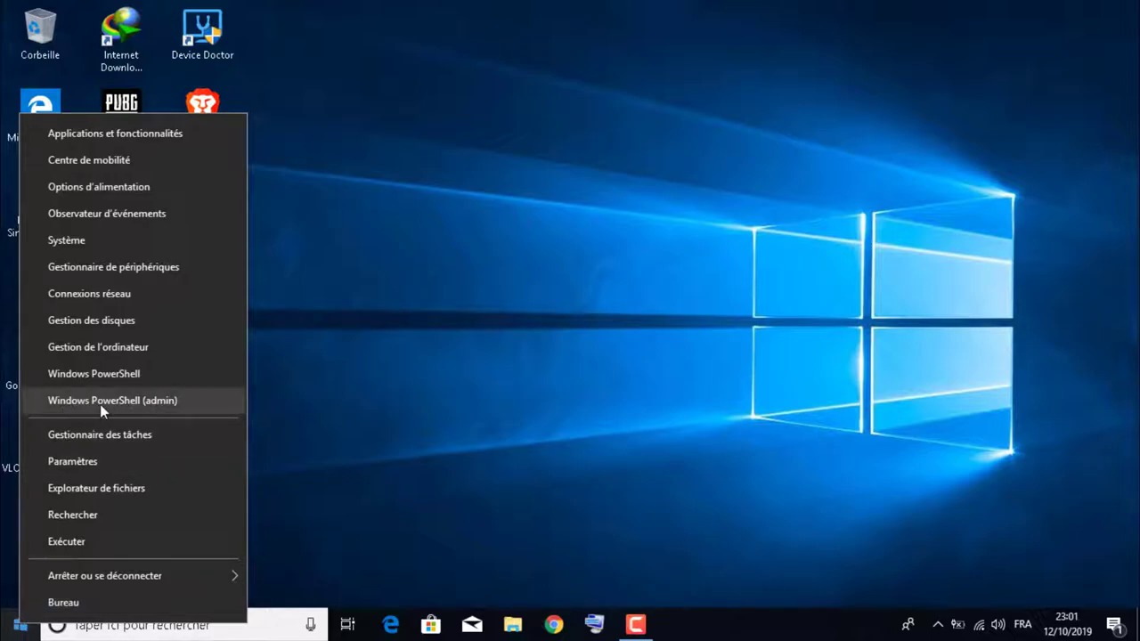
{"action": "left_click", "coordinate": [169, 407]}
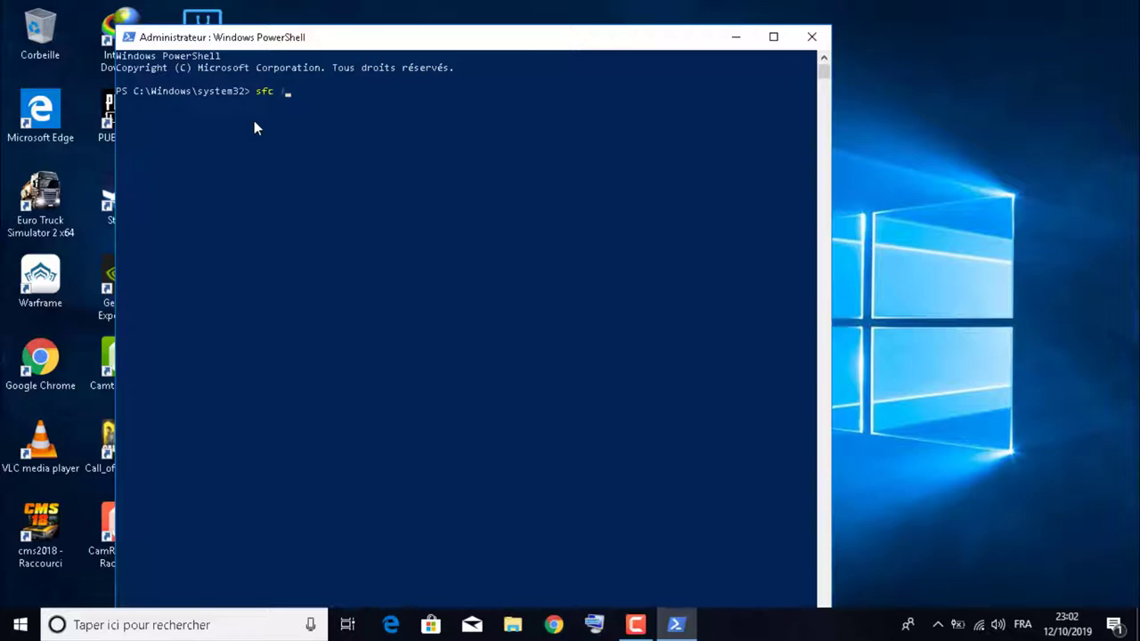
{"action": "type", "text": "scannow"}
{"action": "key", "text": "Return"}
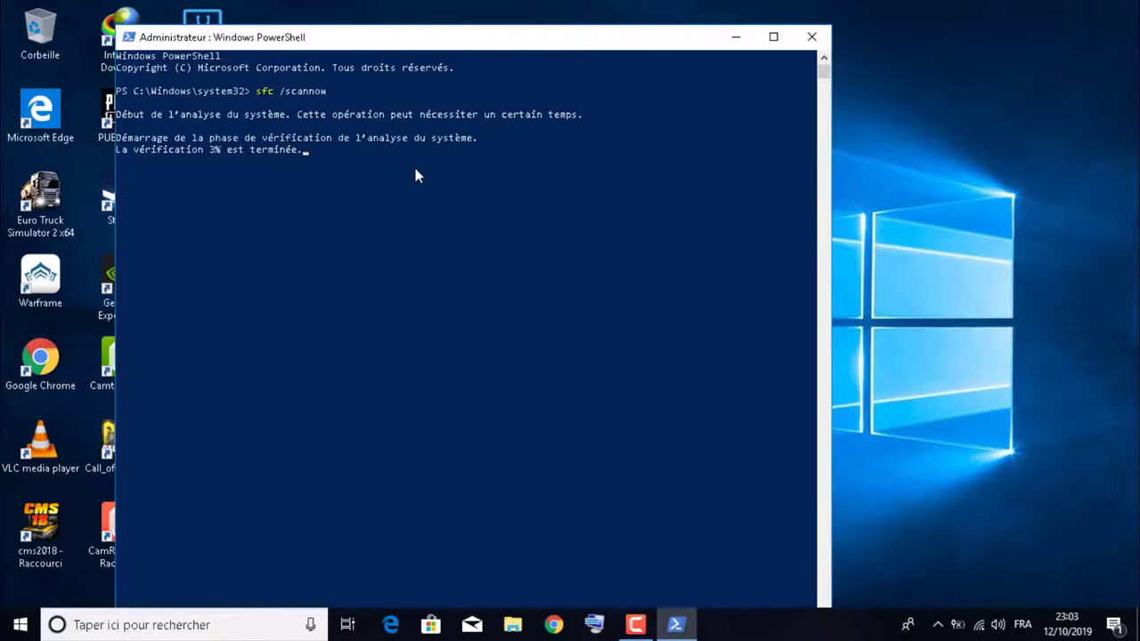
{"action": "left_click", "coordinate": [736, 36]}
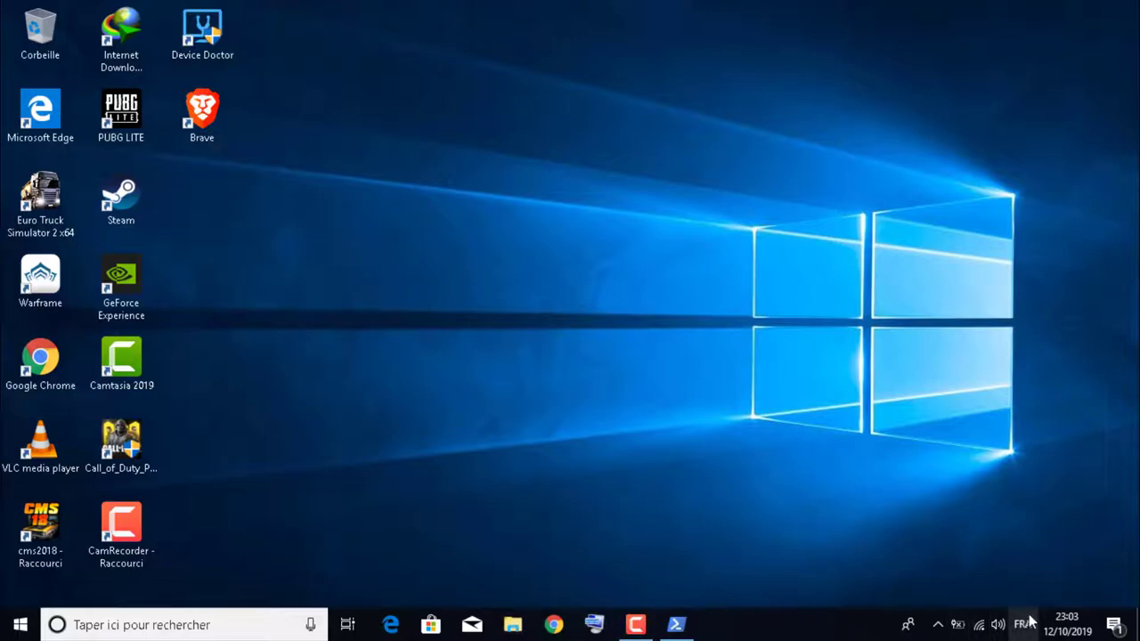
Step: Open the advanced power settings of the Utilisation normale plan and move the dialog toward the middle of the screen
{"action": "right_click", "coordinate": [959, 626]}
{"action": "left_click", "coordinate": [962, 592]}
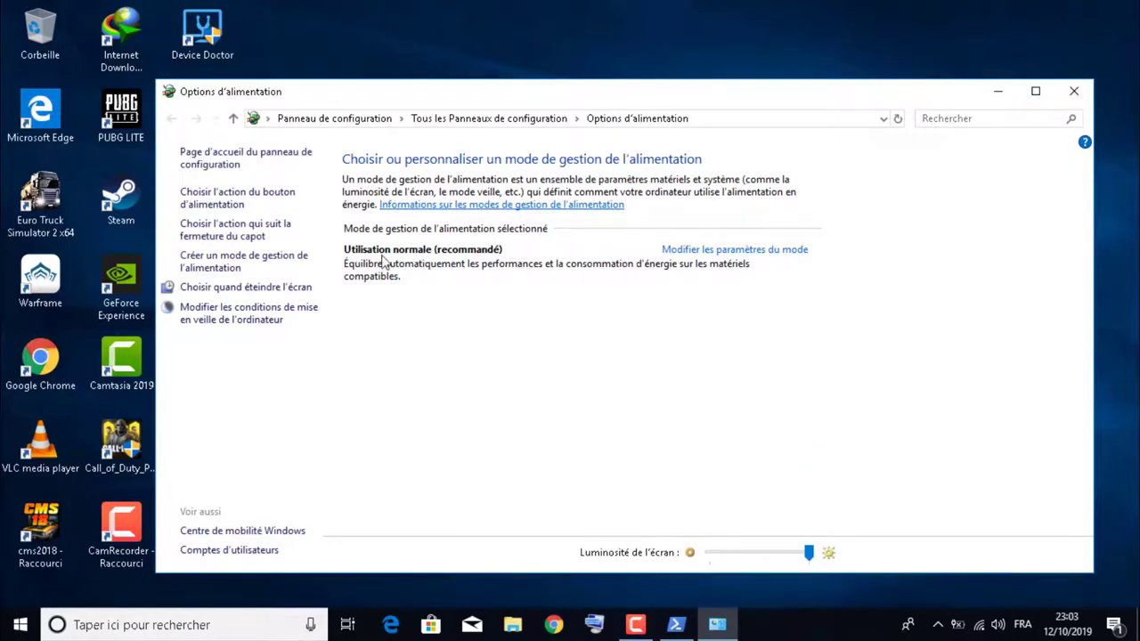
{"action": "left_click", "coordinate": [691, 250]}
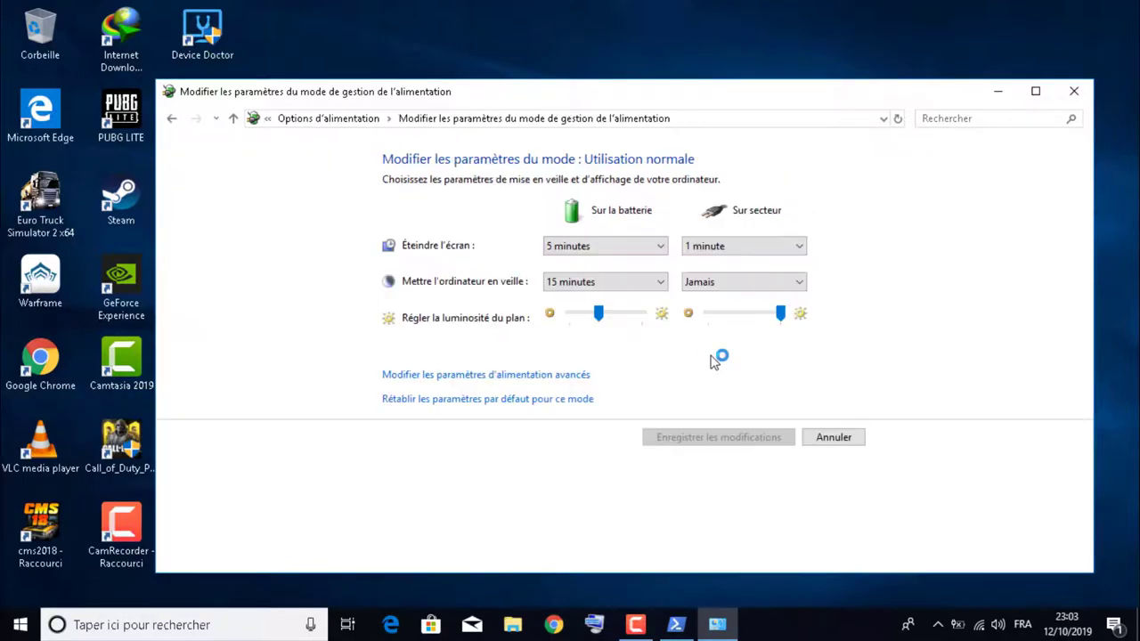
{"action": "left_click", "coordinate": [457, 377]}
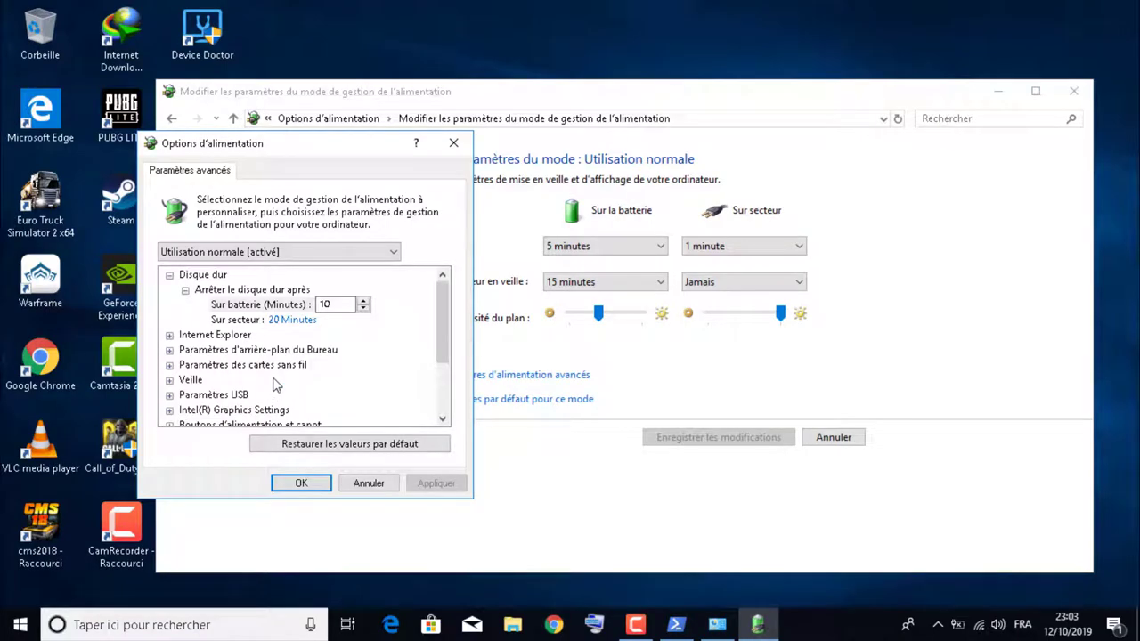
{"action": "left_click_drag", "start_coordinate": [292, 146], "coordinate": [537, 184]}
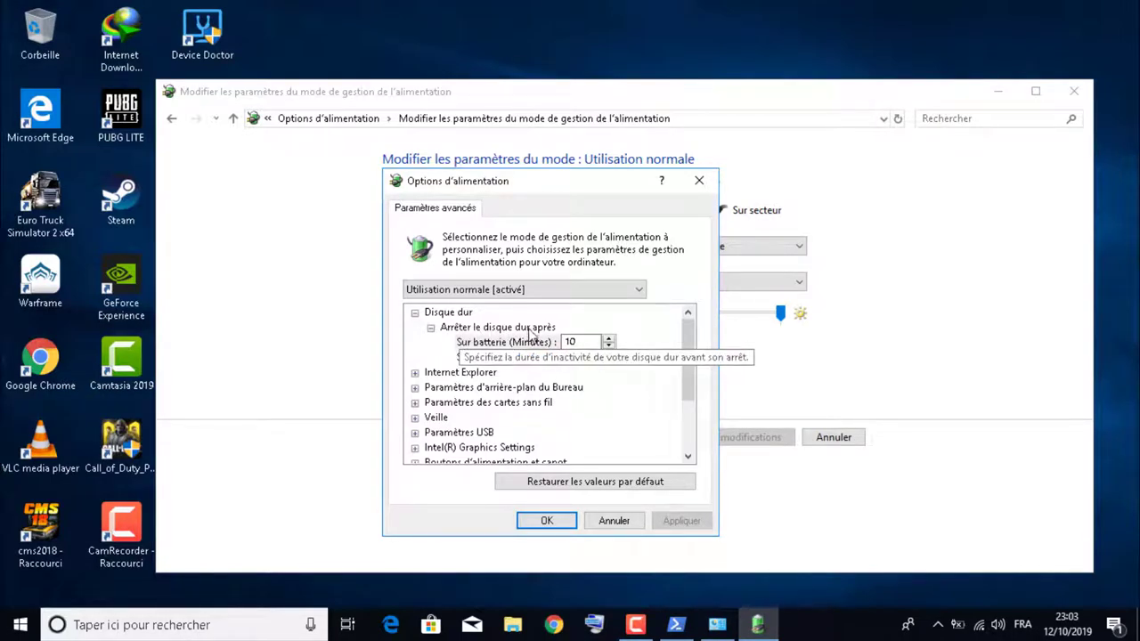
Step: Set the hard disk's turn-off delay on mains power (Sur secteur) to 0 minutes
{"action": "left_click_drag", "start_coordinate": [590, 344], "coordinate": [562, 359]}
{"action": "left_click", "coordinate": [561, 357]}
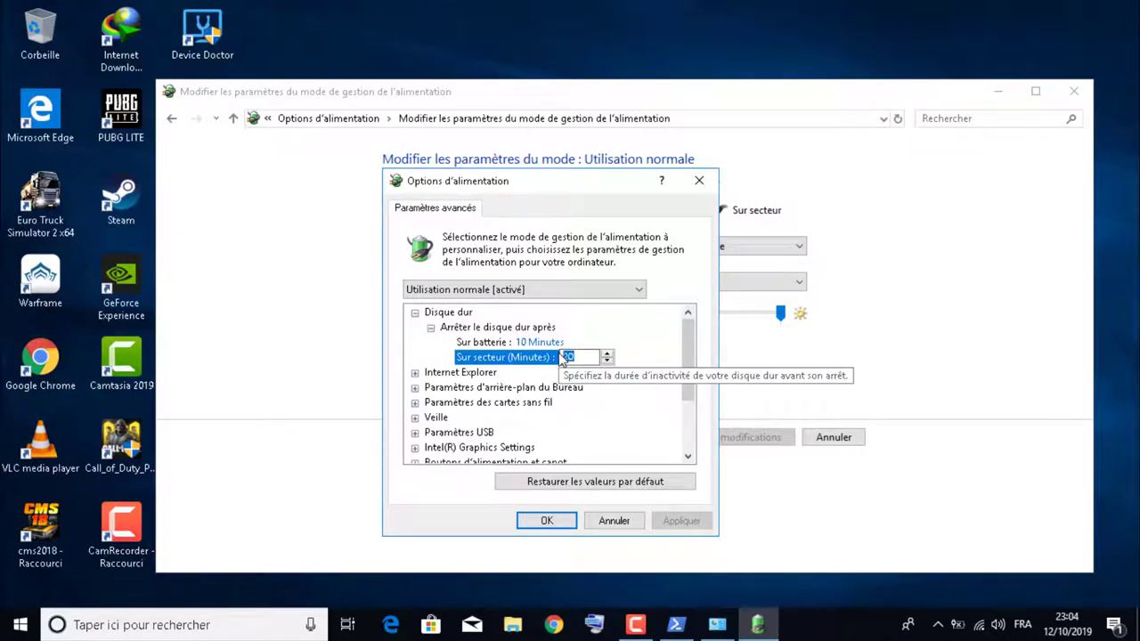
{"action": "left_click", "coordinate": [562, 343]}
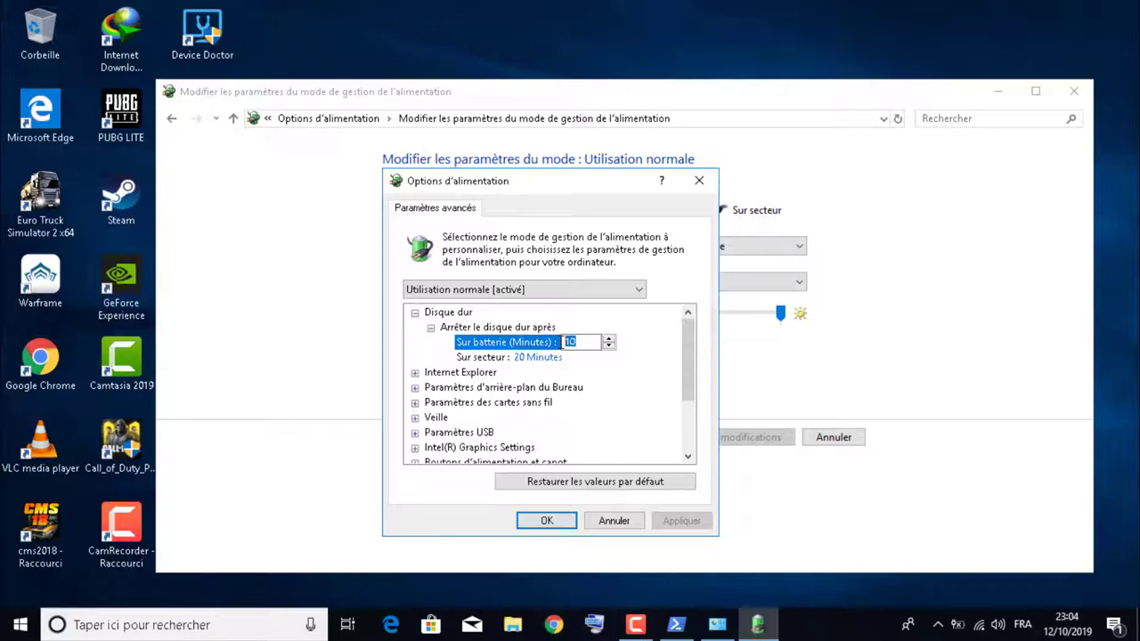
{"action": "left_click", "coordinate": [535, 357]}
{"action": "left_click_drag", "start_coordinate": [574, 357], "coordinate": [554, 358]}
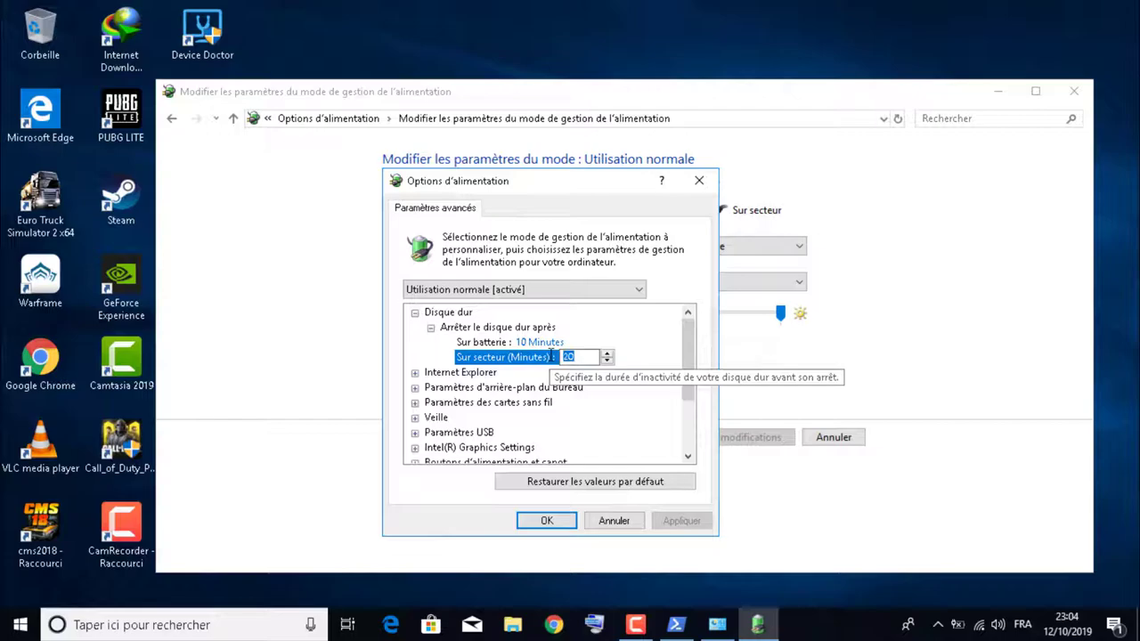
{"action": "type", "text": "0"}
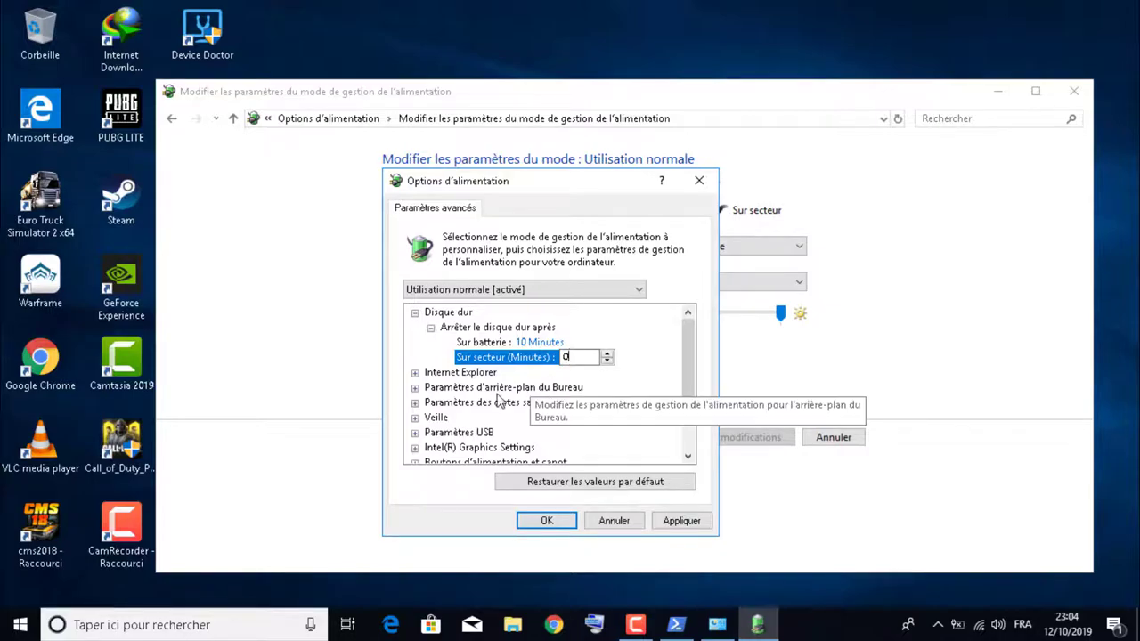
Step: Expand the processor power management settings to view the minimum and maximum processor states
{"action": "scroll", "coordinate": [688, 361], "scroll_direction": "down", "scroll_amount": 2}
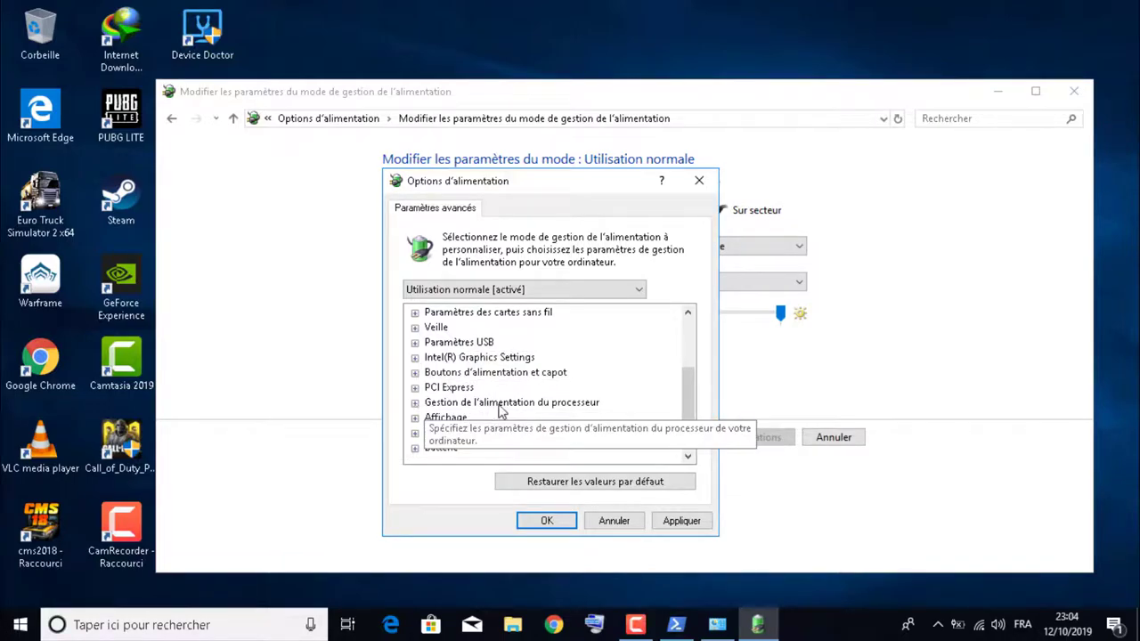
{"action": "left_click", "coordinate": [414, 403]}
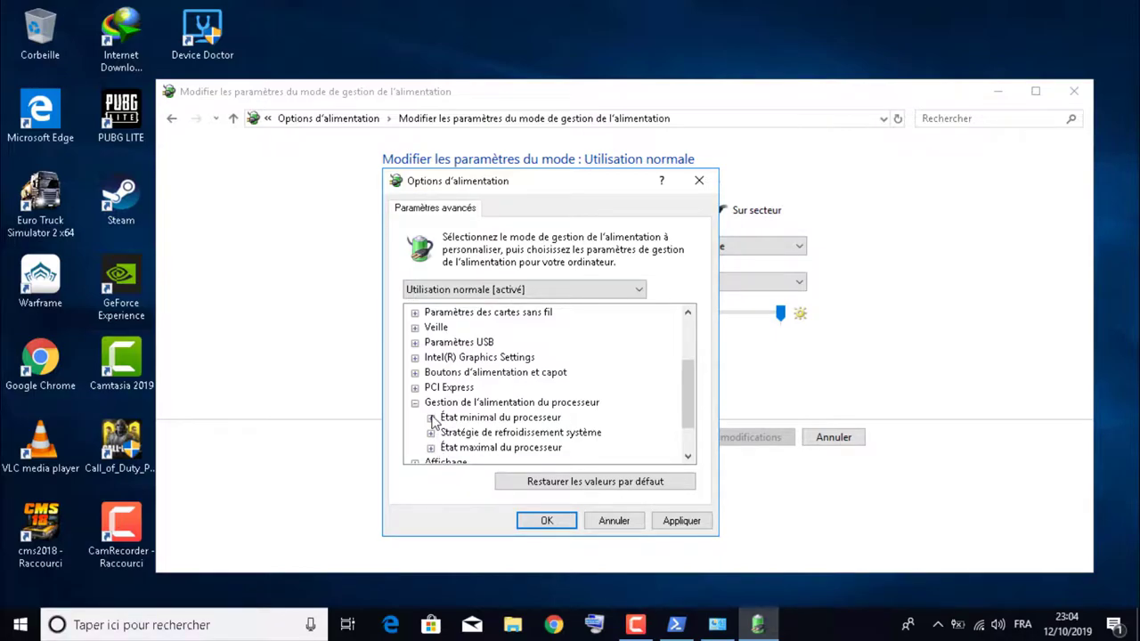
{"action": "left_click", "coordinate": [430, 418]}
{"action": "scroll", "coordinate": [505, 434], "scroll_direction": "down", "scroll_amount": 2}
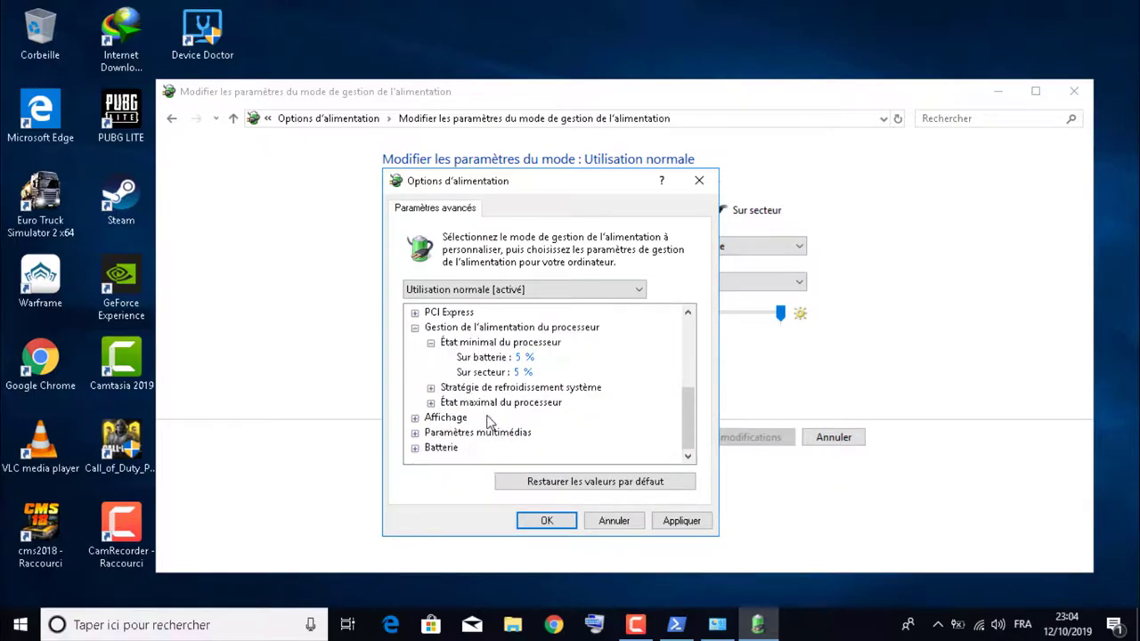
{"action": "left_click", "coordinate": [430, 402]}
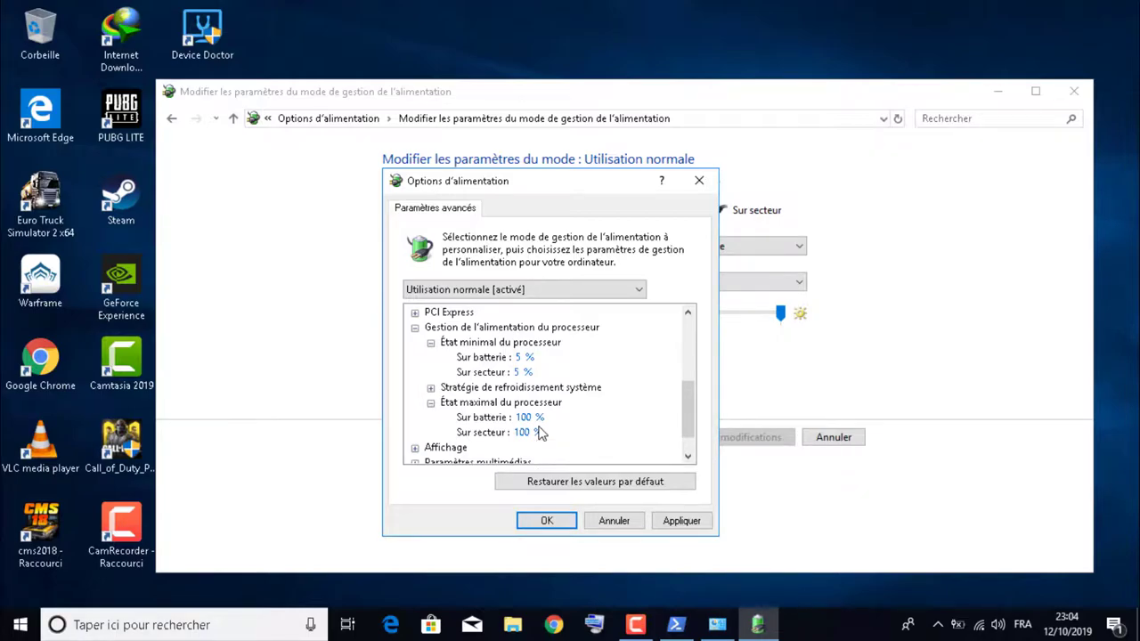
Step: Apply the advanced power settings, close the power options, and bring back the PowerShell window running the system scan
{"action": "left_click", "coordinate": [677, 520]}
{"action": "left_click", "coordinate": [544, 521]}
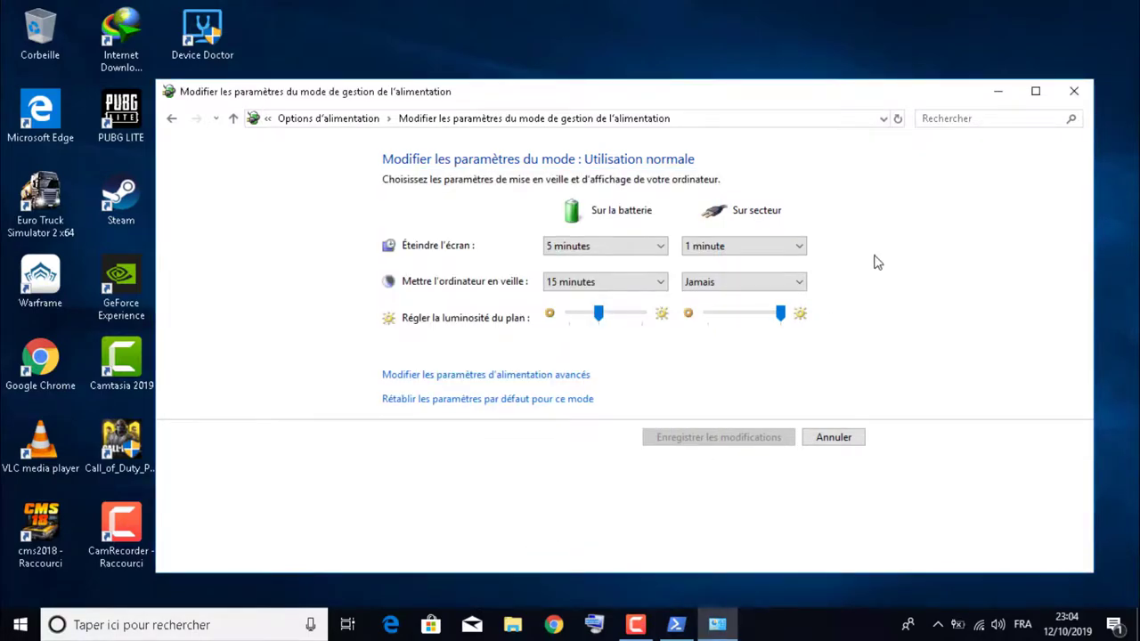
{"action": "left_click", "coordinate": [1075, 91]}
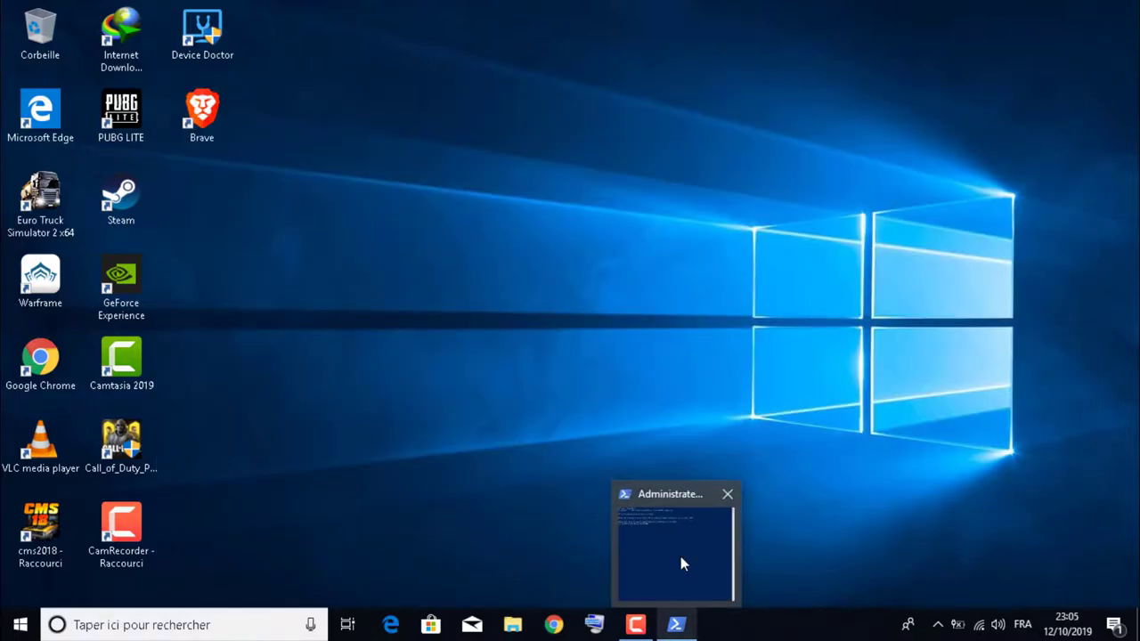
{"action": "left_click", "coordinate": [683, 625]}
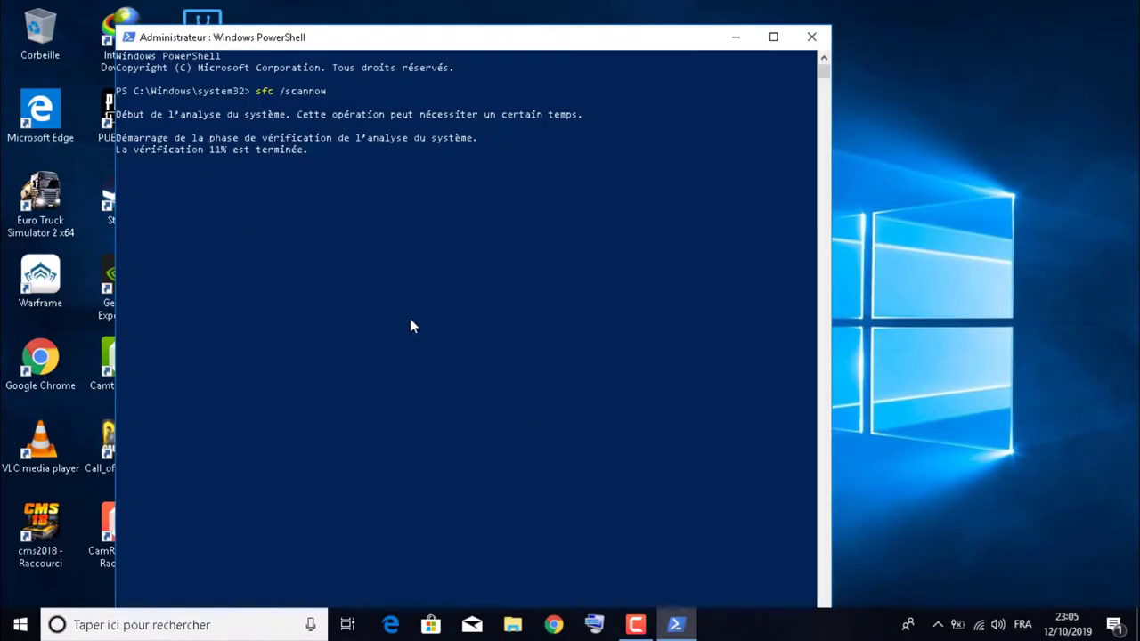